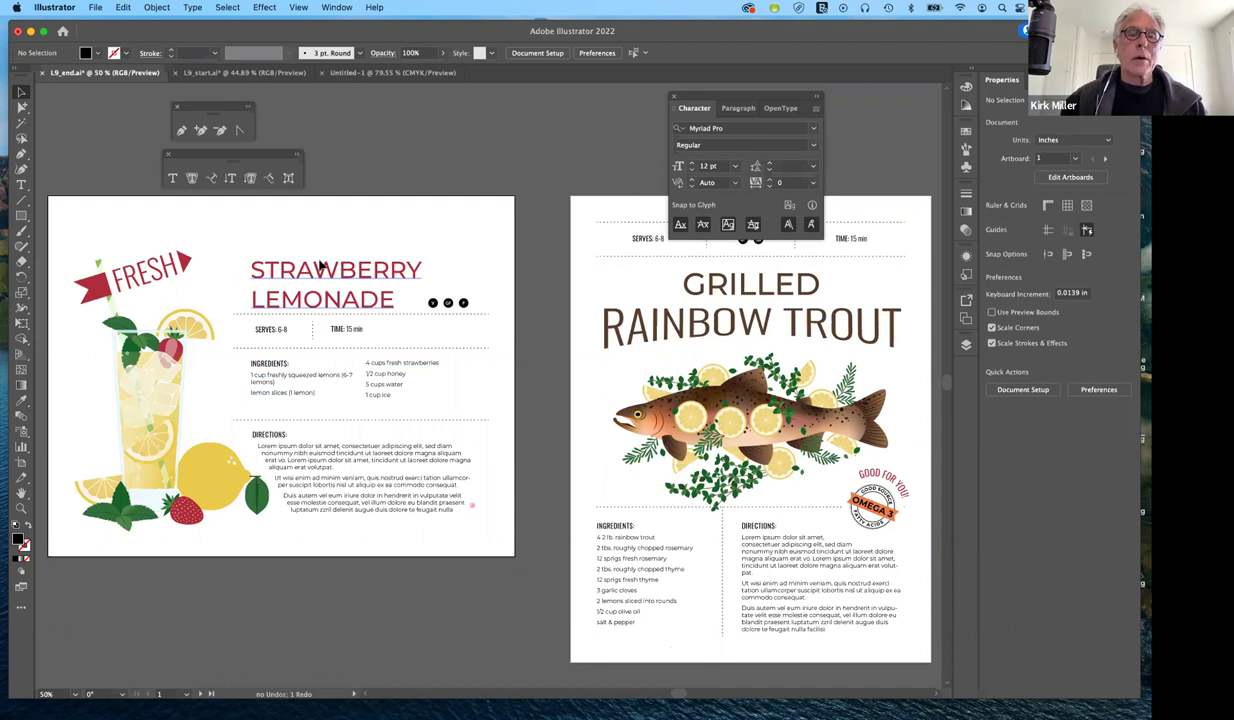
Inspect the text objects of the Strawberry Lemonade recipe: the title, serving size, Ingredients columns and Directions block.
left_click(433, 349)
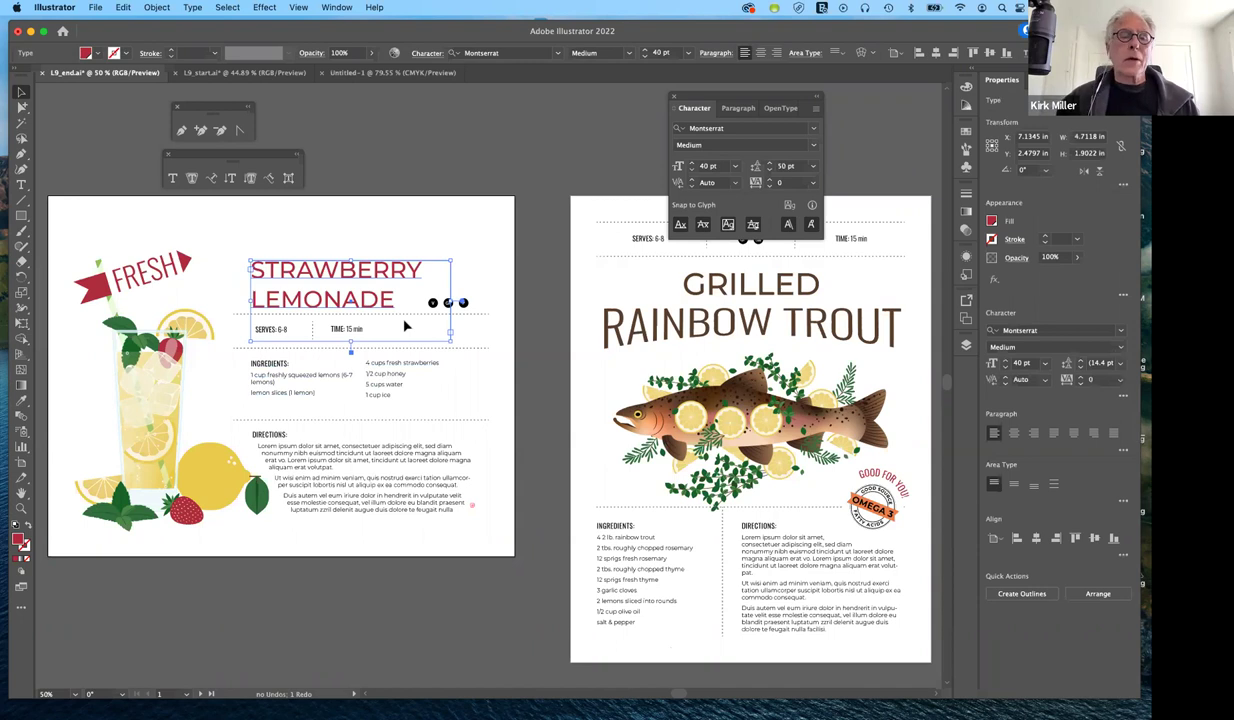
left_click(478, 270)
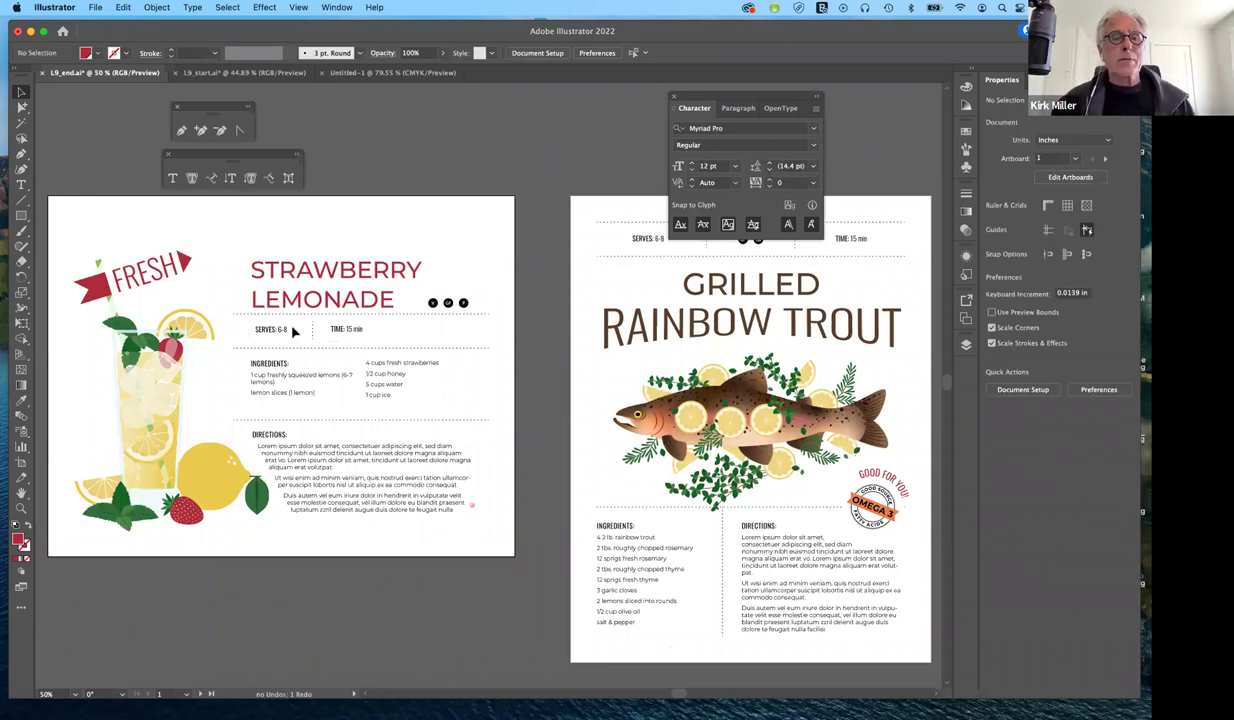
left_click_drag(282, 335, 335, 376)
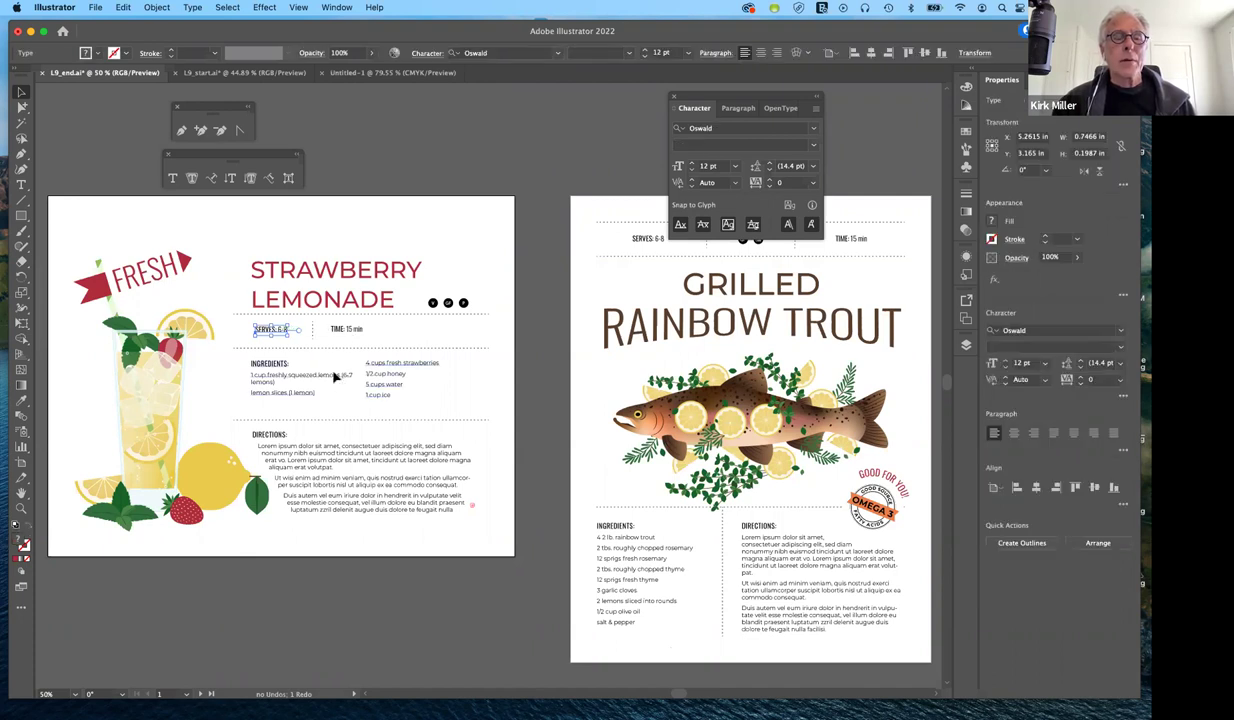
key("super+z")
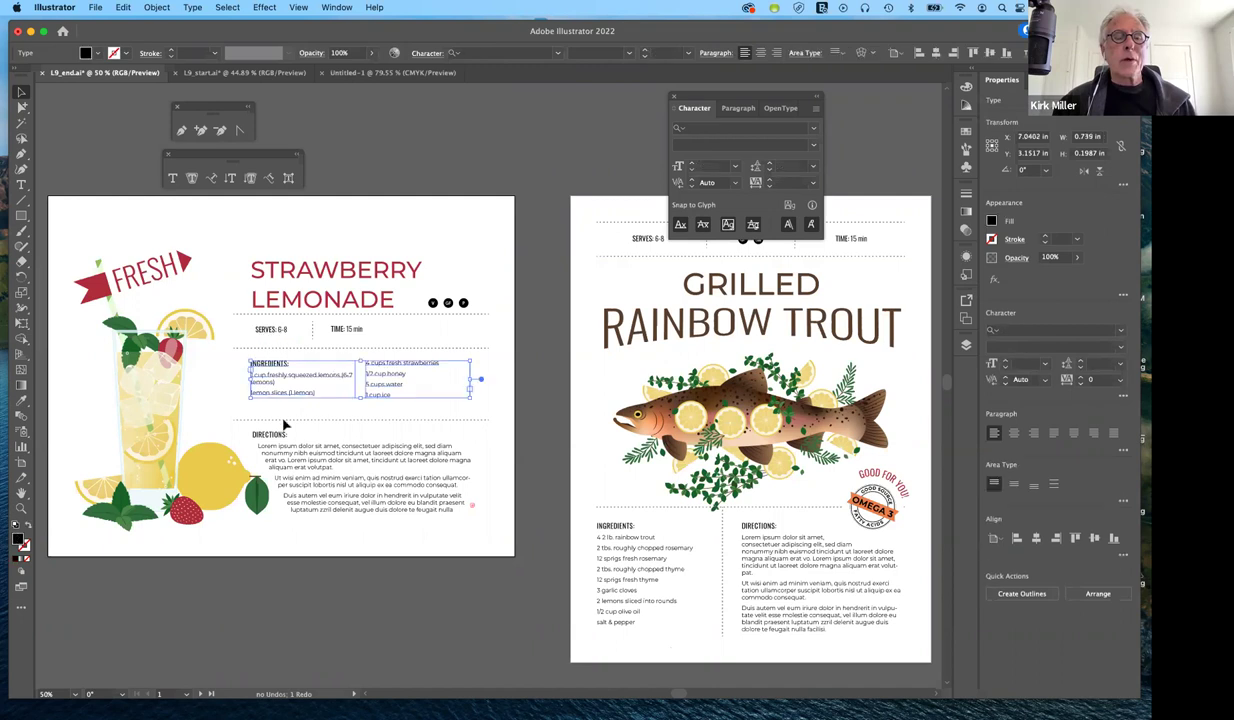
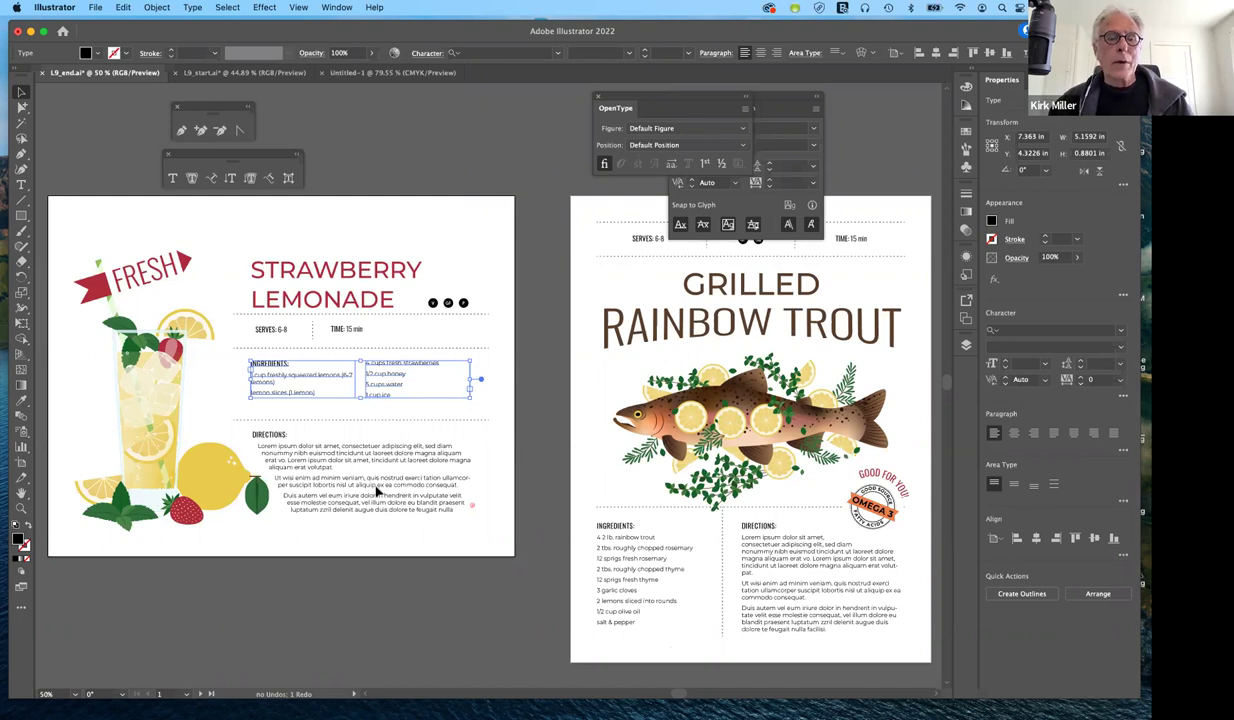
left_click(296, 516)
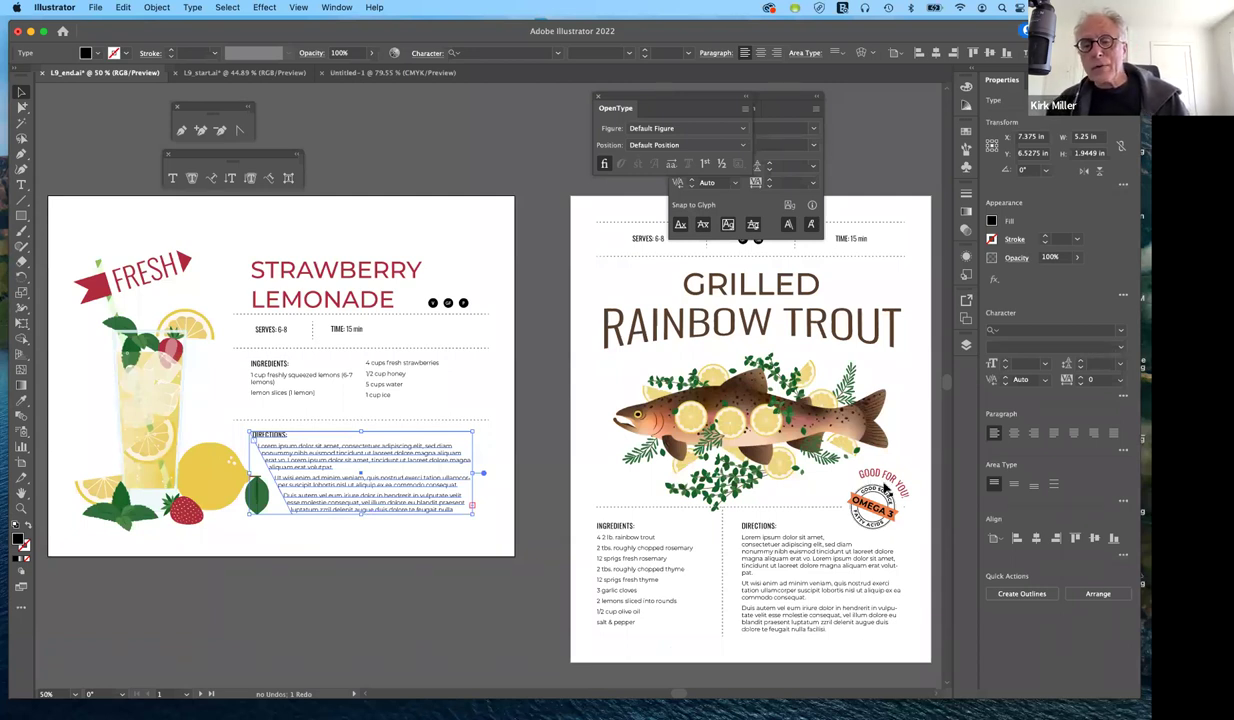
Examine the angled Directions text on the lemonade artboard and the curved badge text on the trout artboard.
left_click_drag(884, 487, 884, 485)
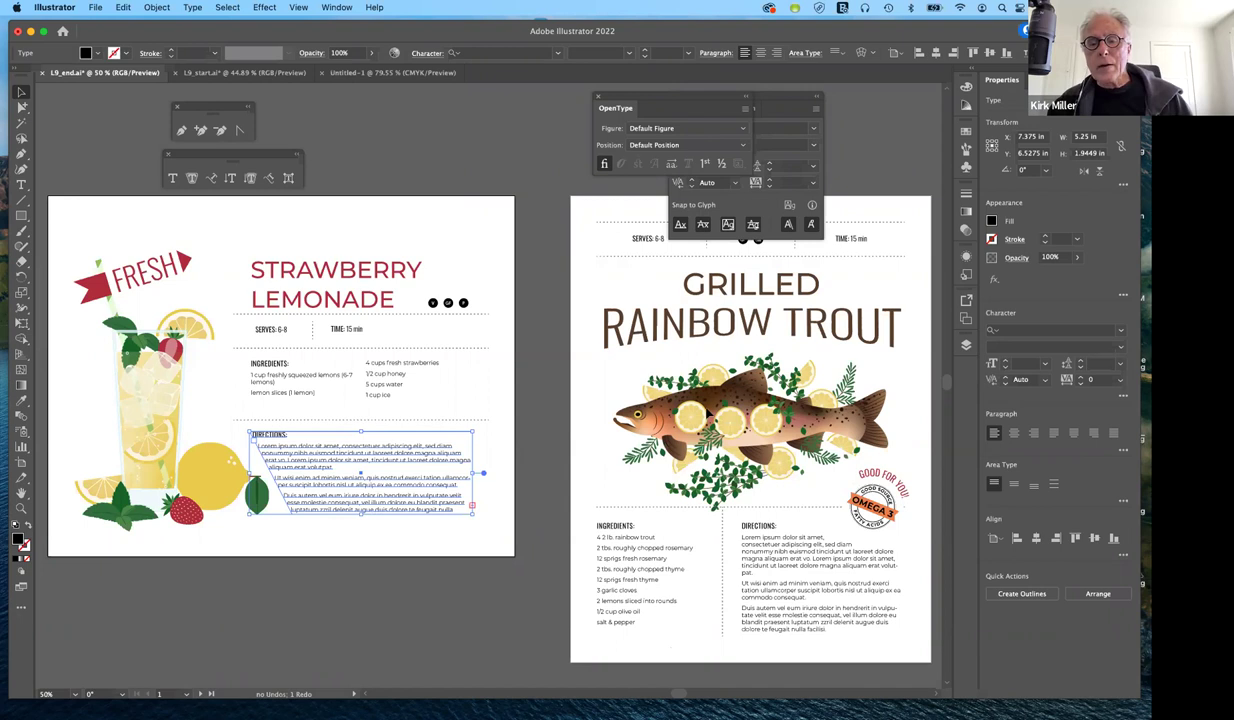
scroll(760, 437, "up", 5)
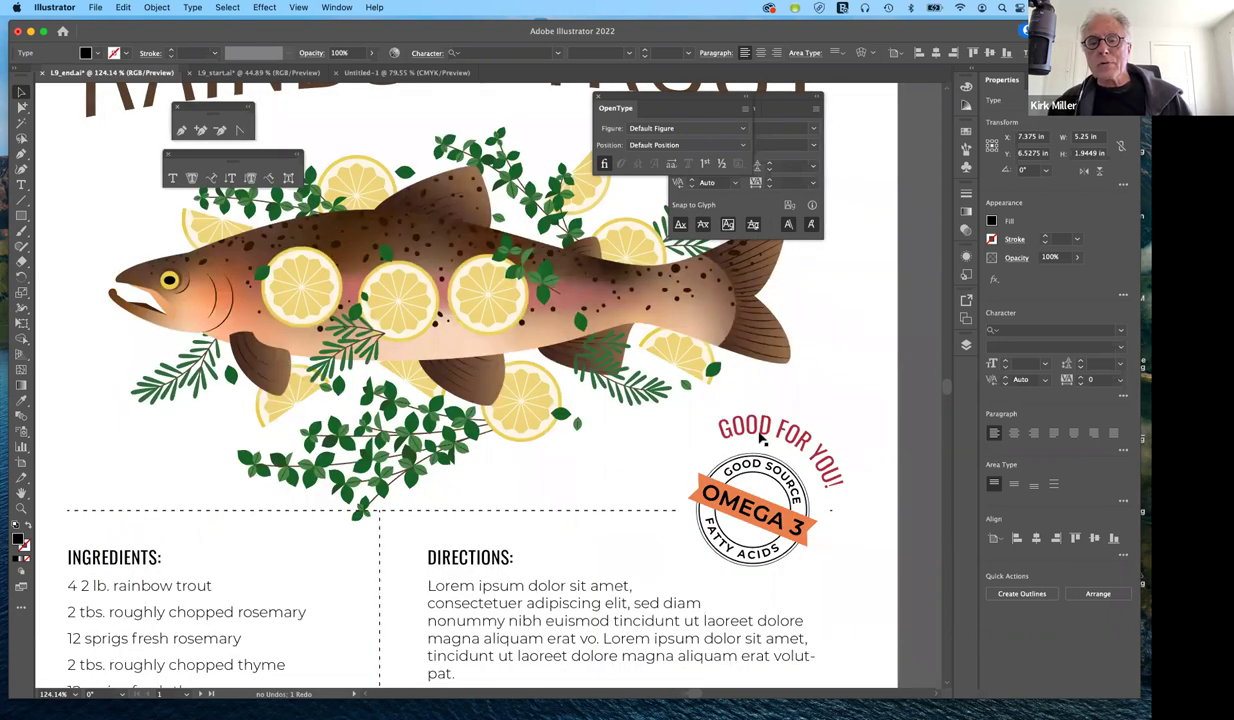
scroll(760, 437, "down", 1)
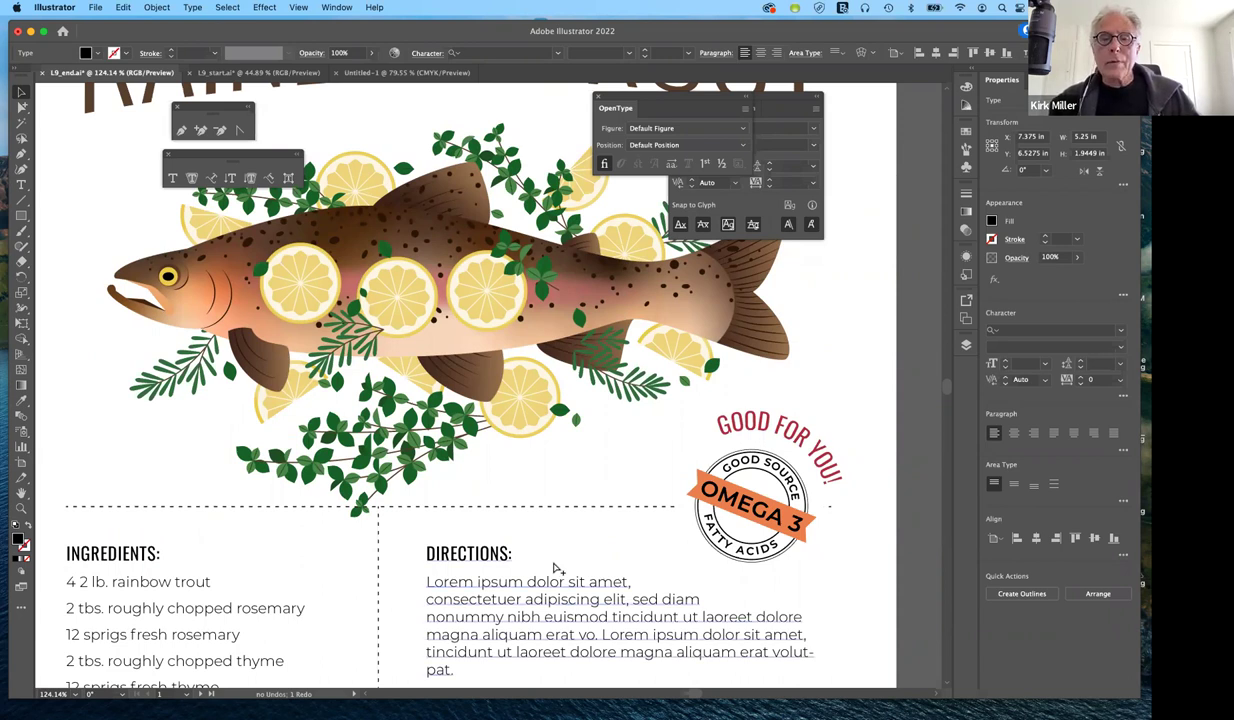
scroll(553, 568, "down", 2)
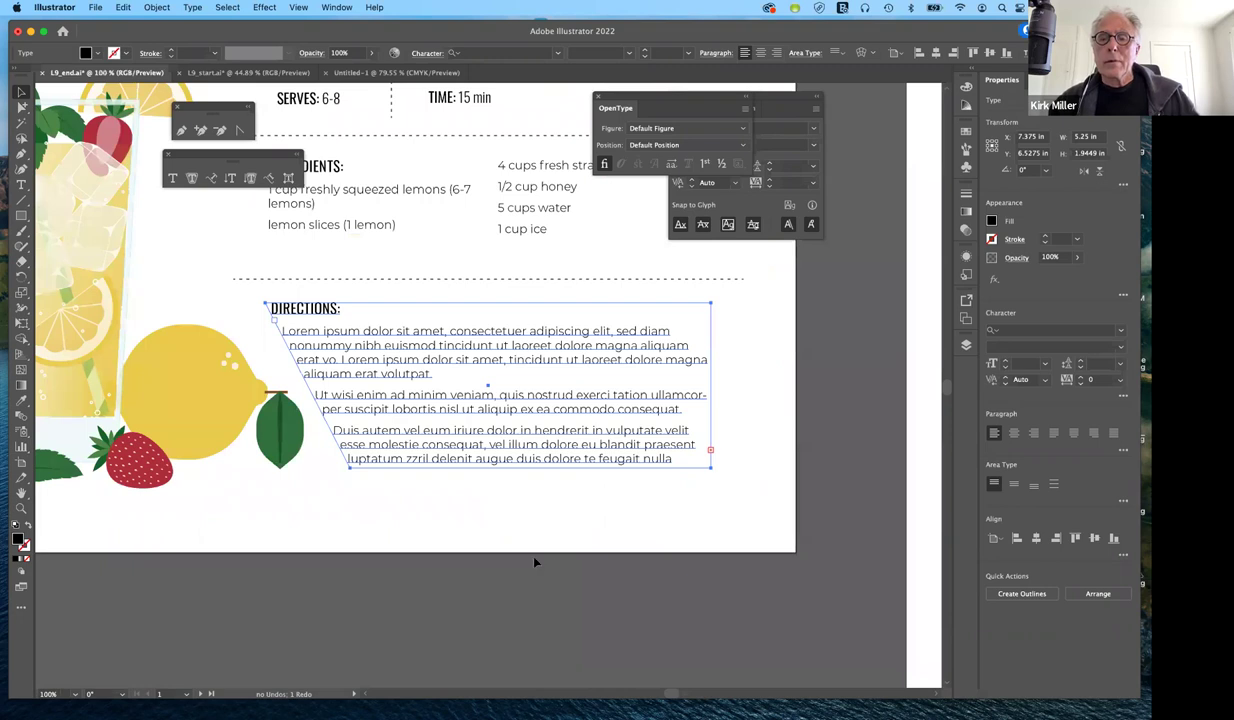
scroll(534, 562, "right", 4)
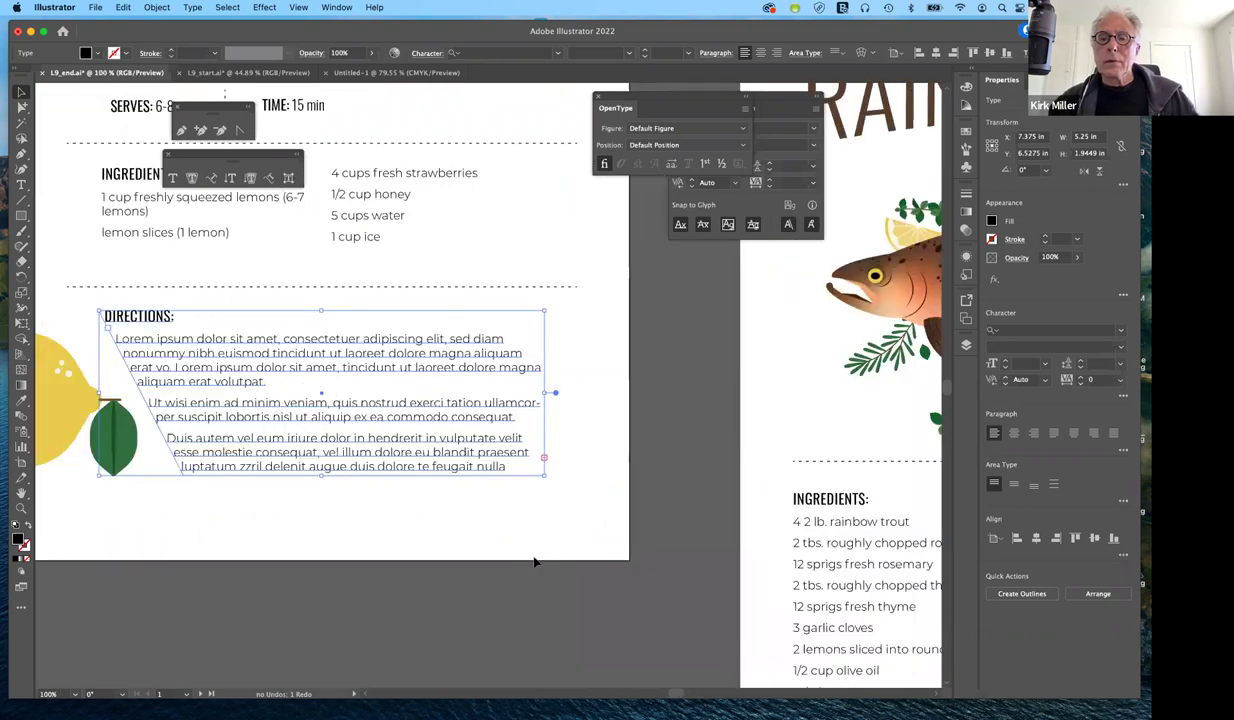
scroll(534, 562, "right", 3)
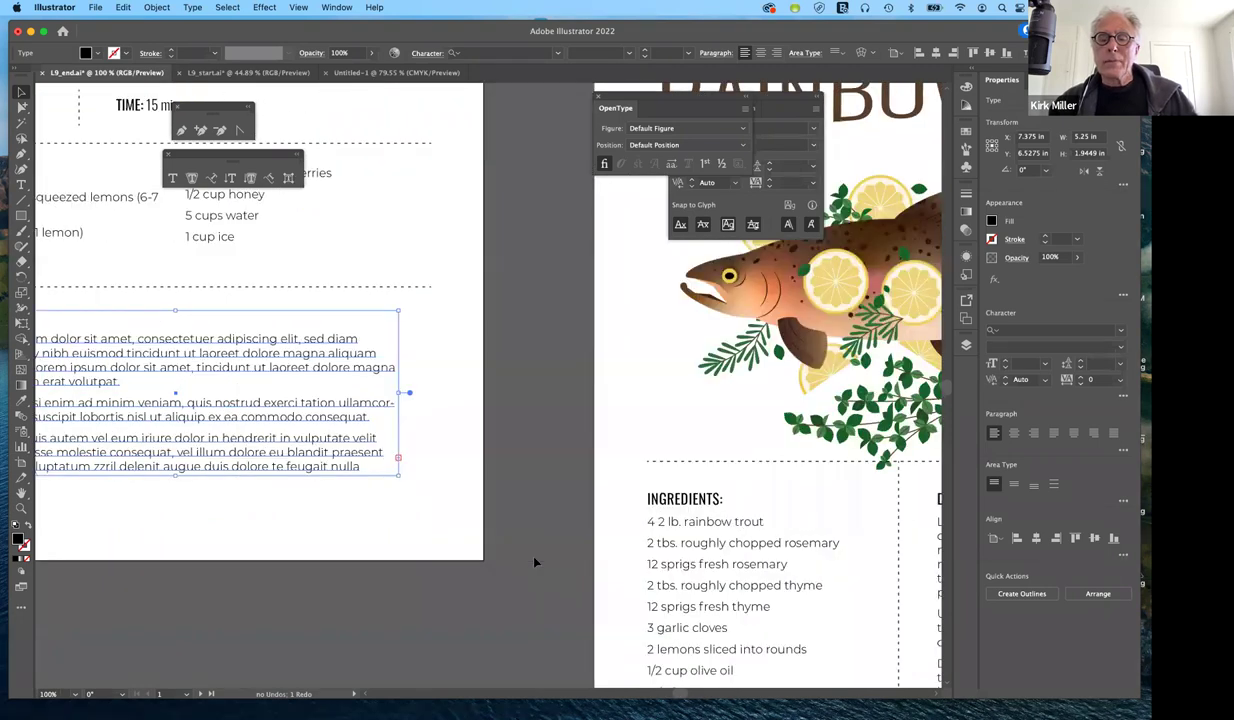
scroll(534, 560, "right", 5)
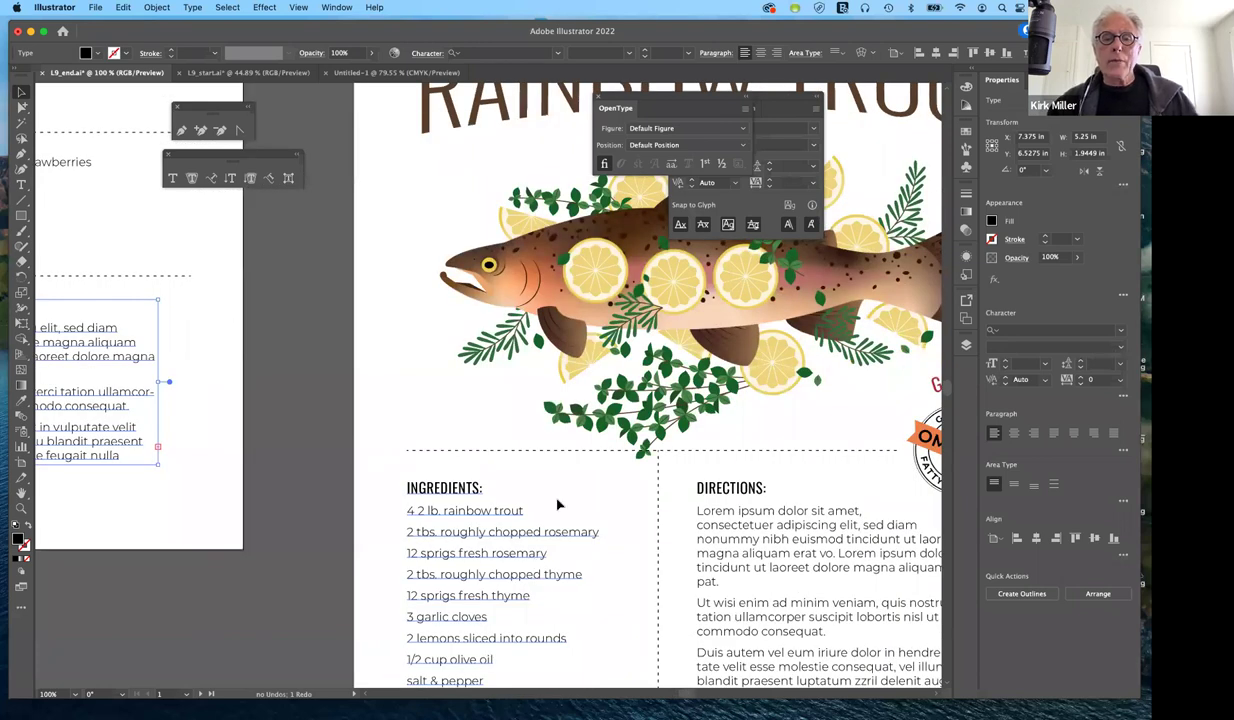
scroll(558, 505, "right", 6)
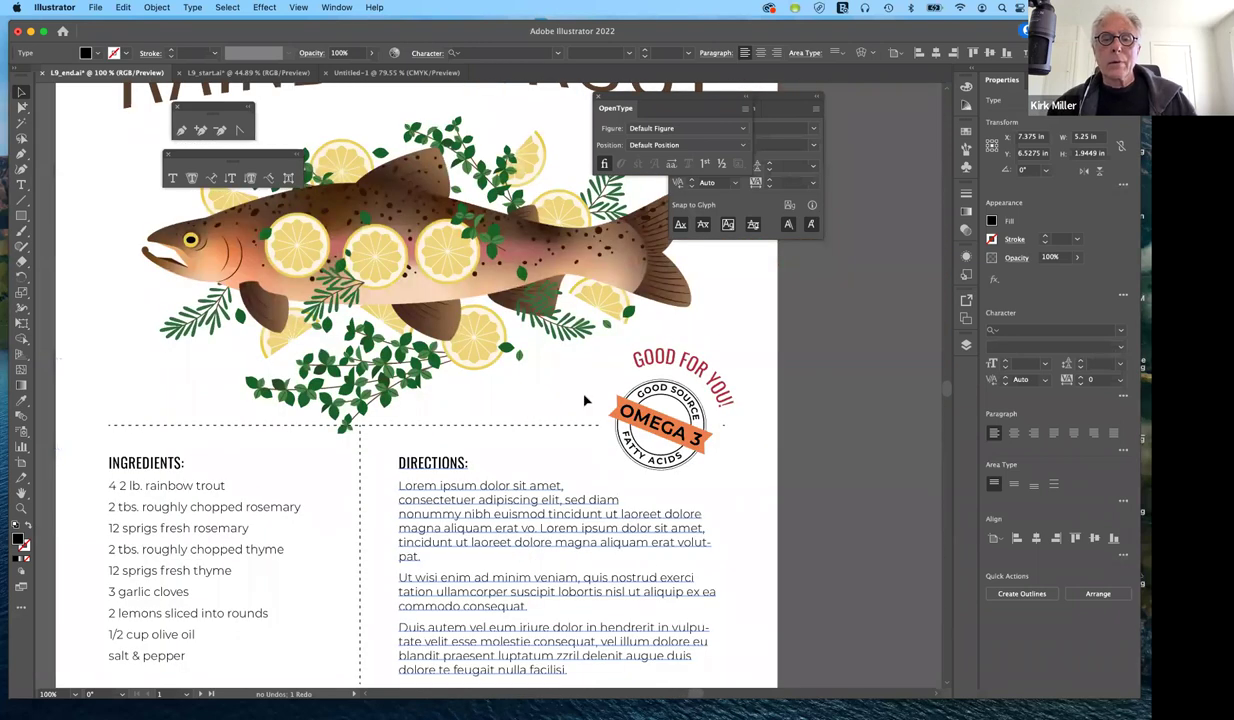
scroll(585, 400, "right", 2)
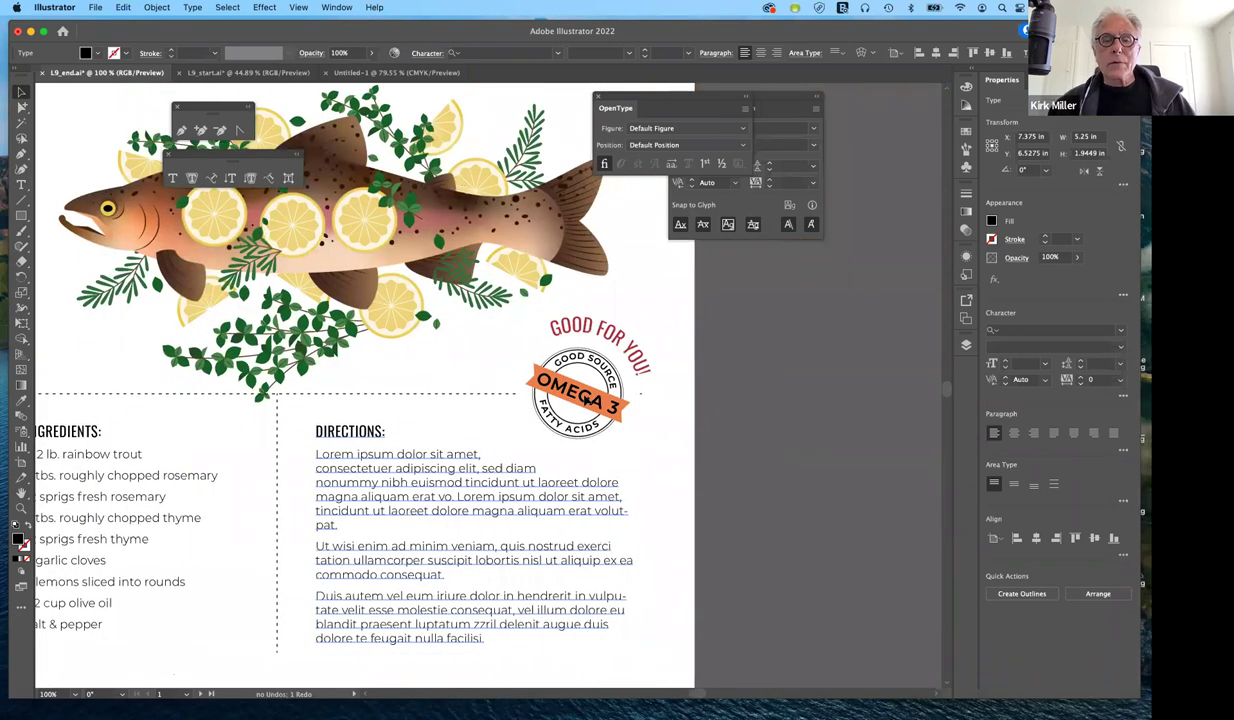
Move the Omega 3 badge group down over the Directions text to test the text wrap, and undo the move.
left_click(522, 338)
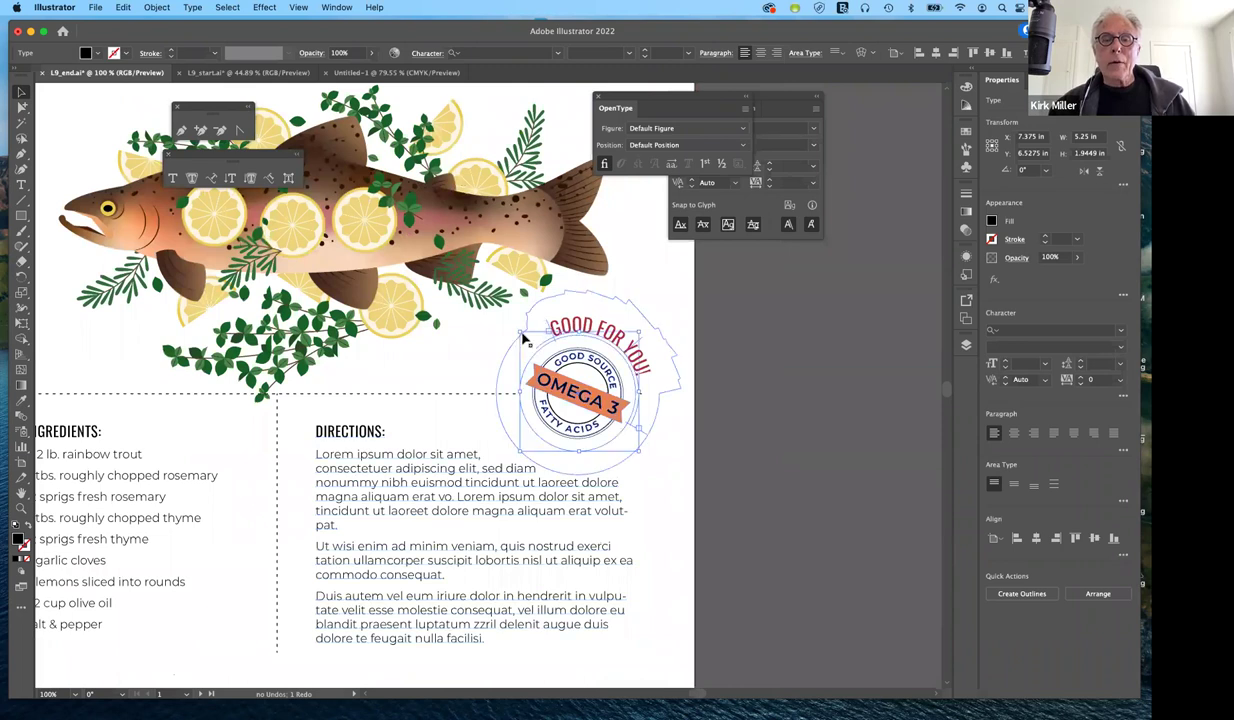
left_click(614, 412)
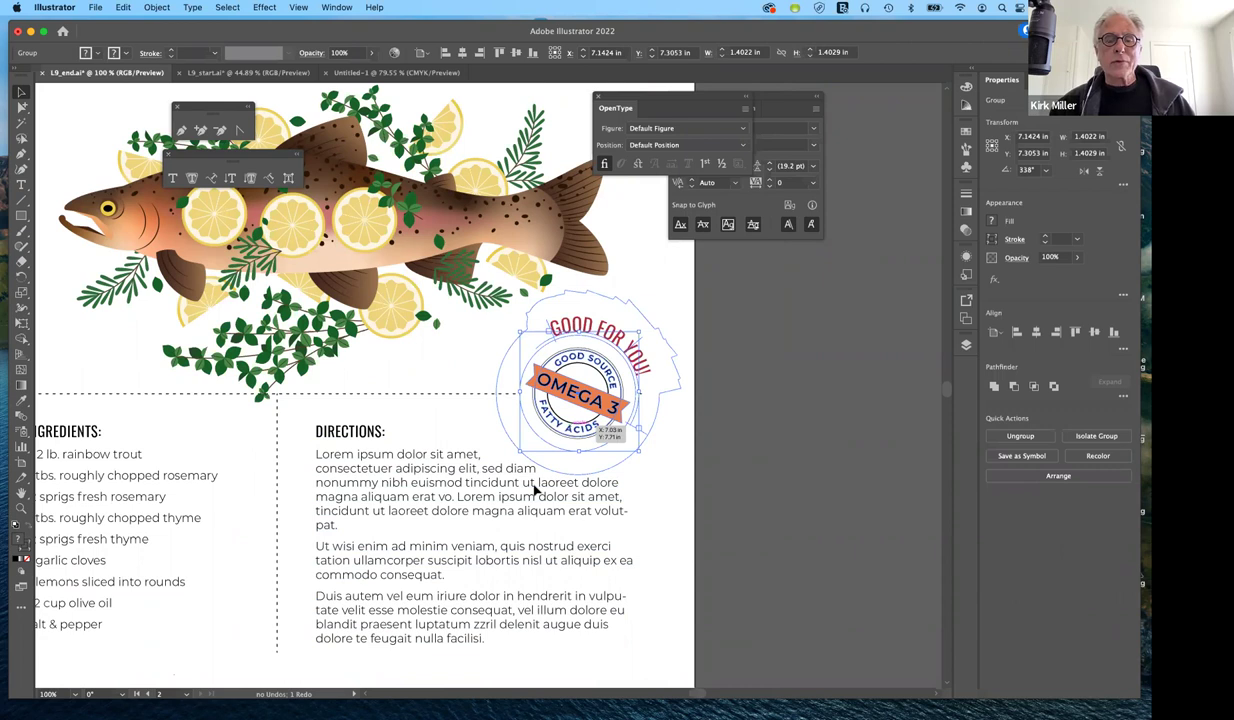
left_click_drag(532, 433, 421, 438)
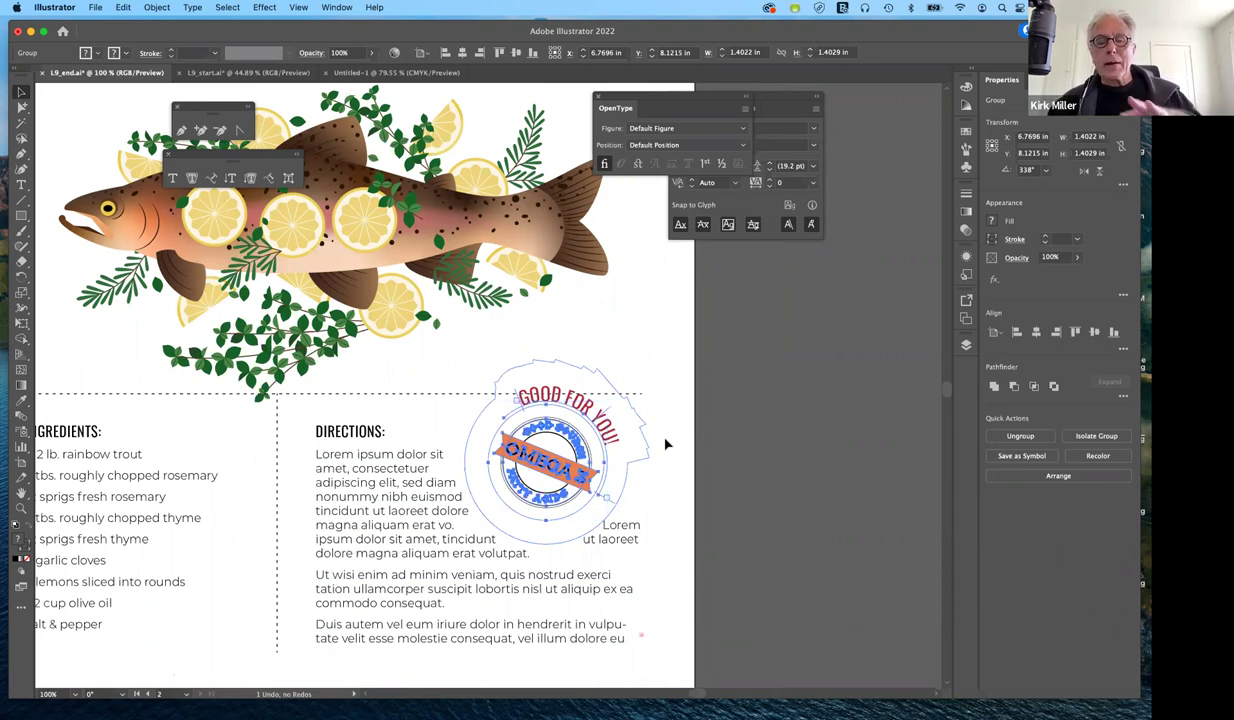
key("super+z")
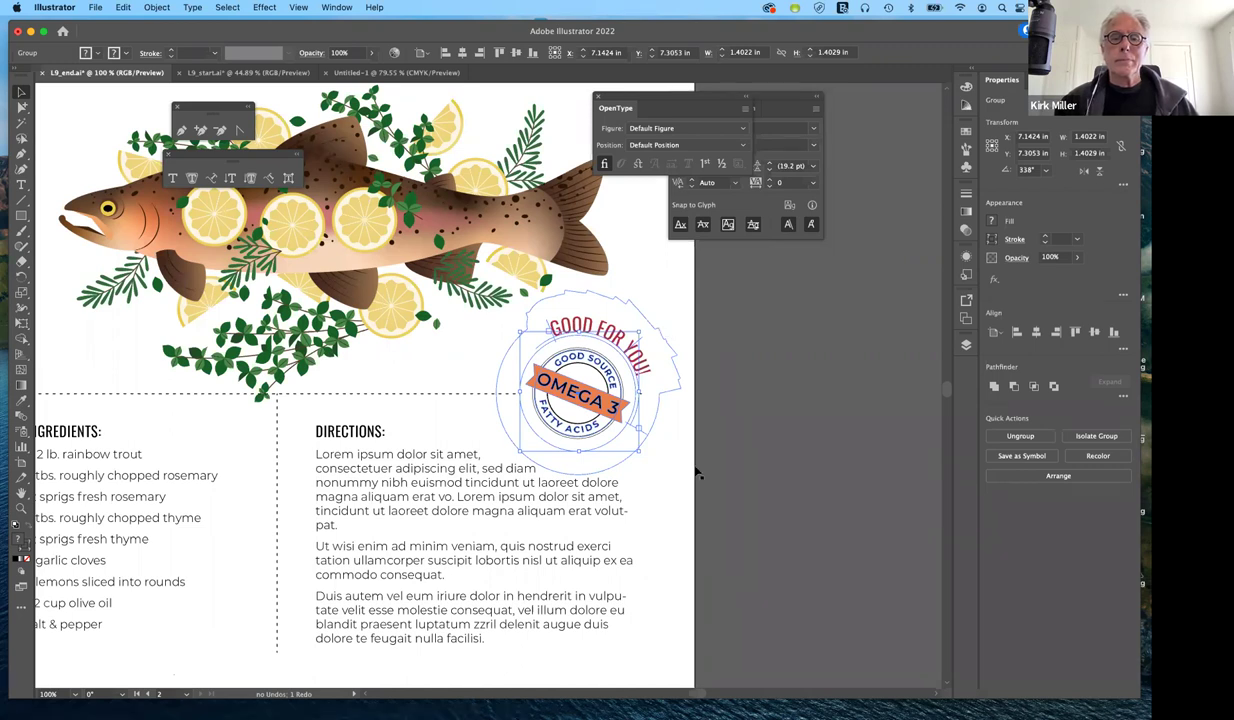
Inspect the warped Rainbow Trout title by selecting it, hiding the selection edges and deselecting it.
scroll(699, 474, "up", 2)
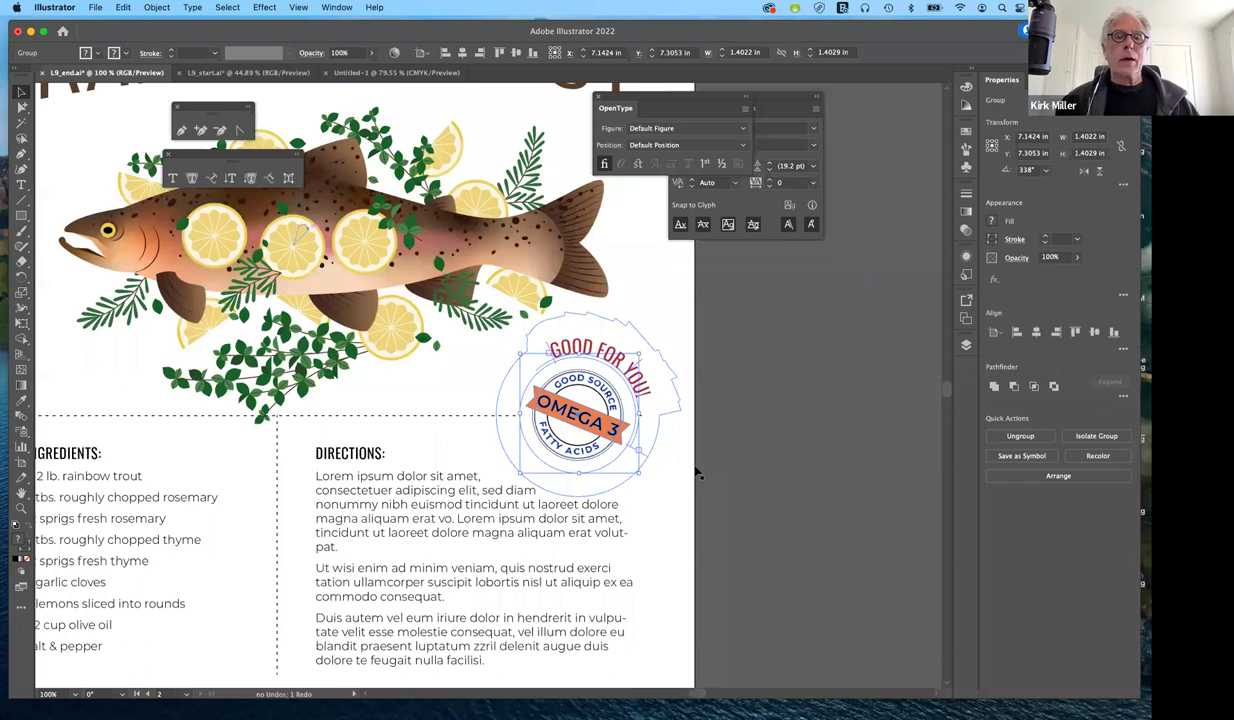
scroll(699, 470, "up", 10)
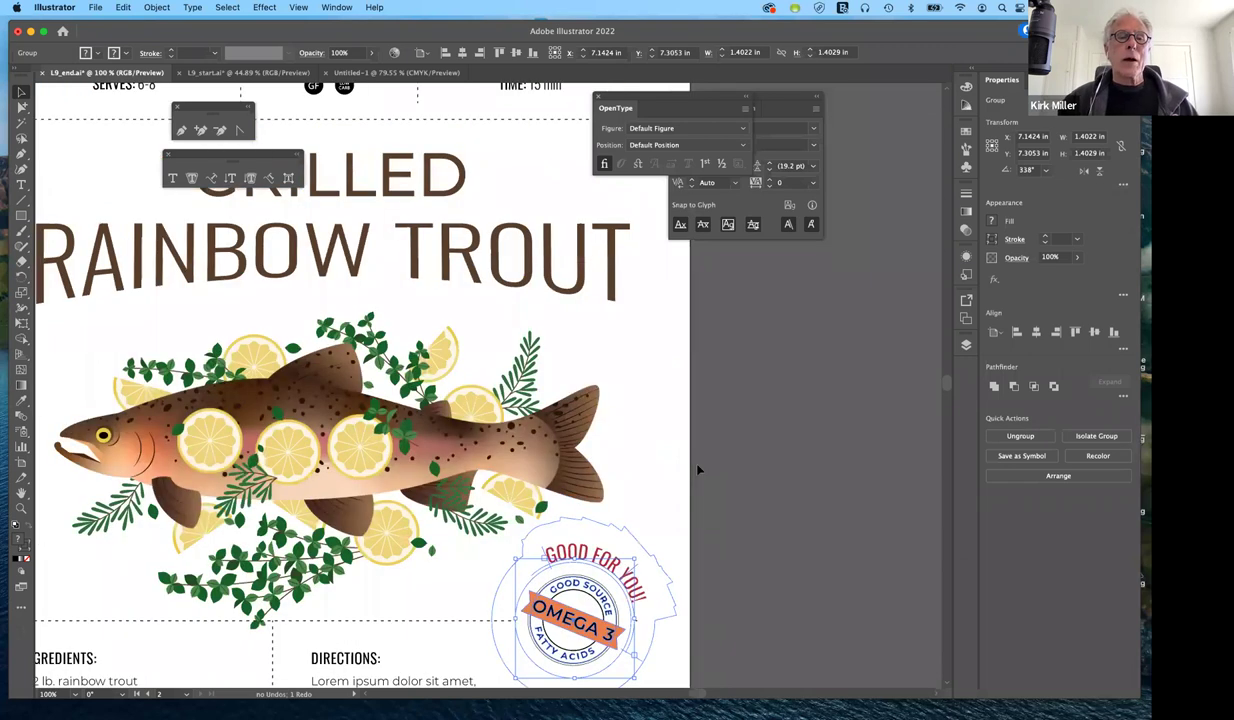
scroll(130, 370, "up", 3)
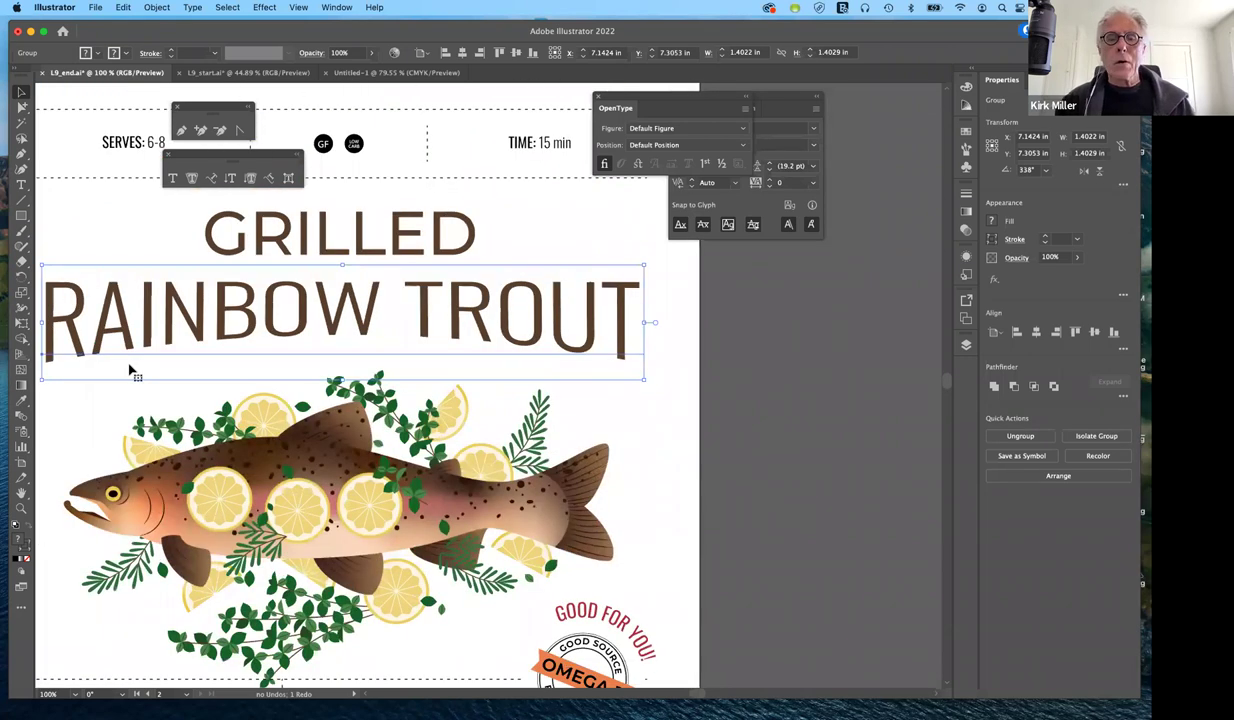
left_click(492, 366)
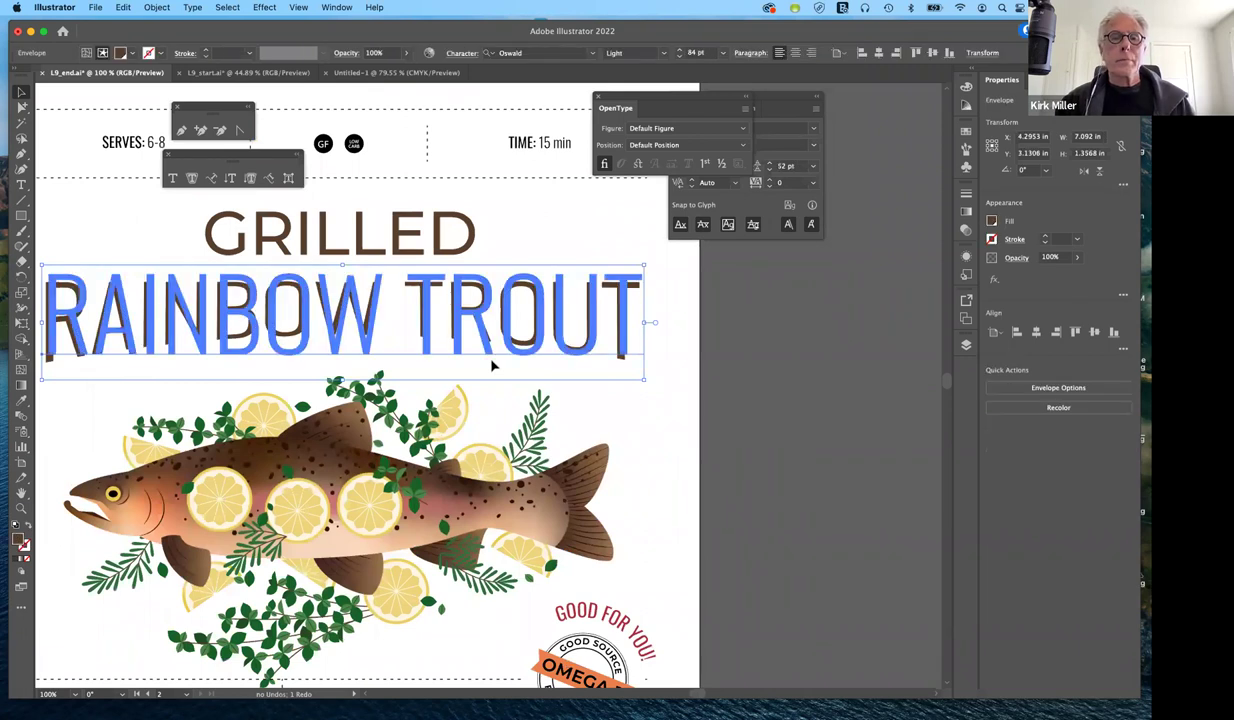
key("super+h")
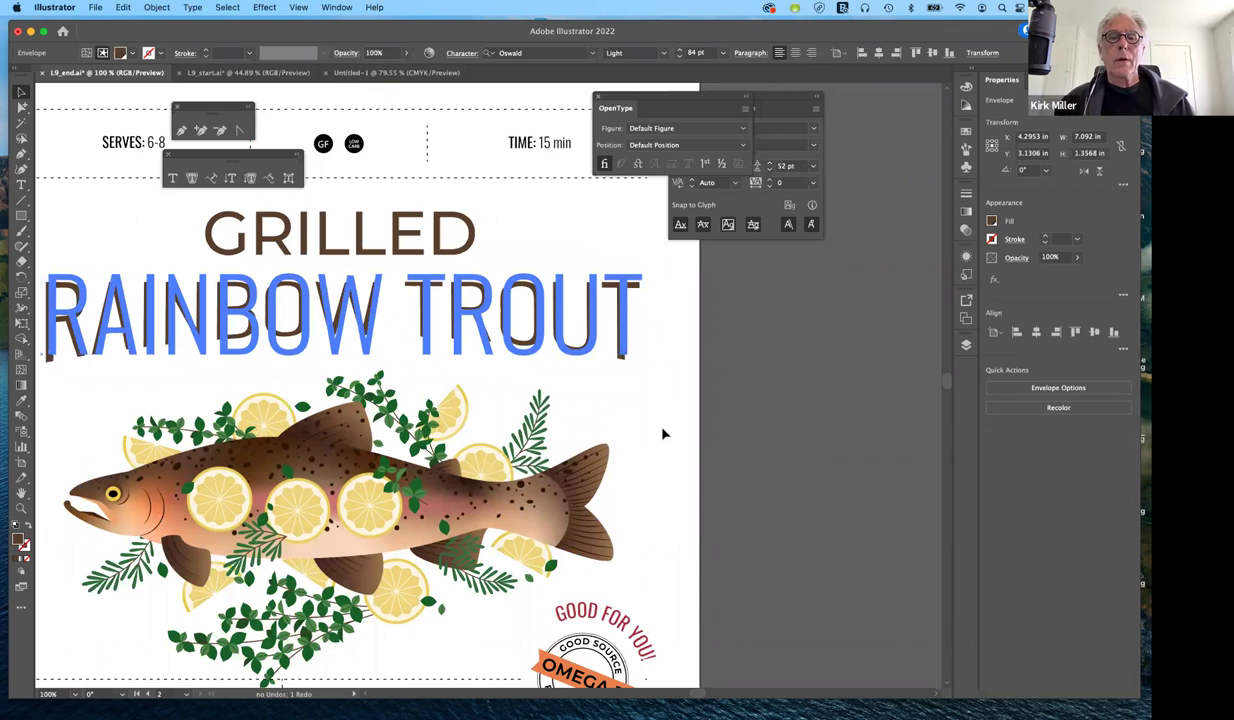
key("shift+super+a")
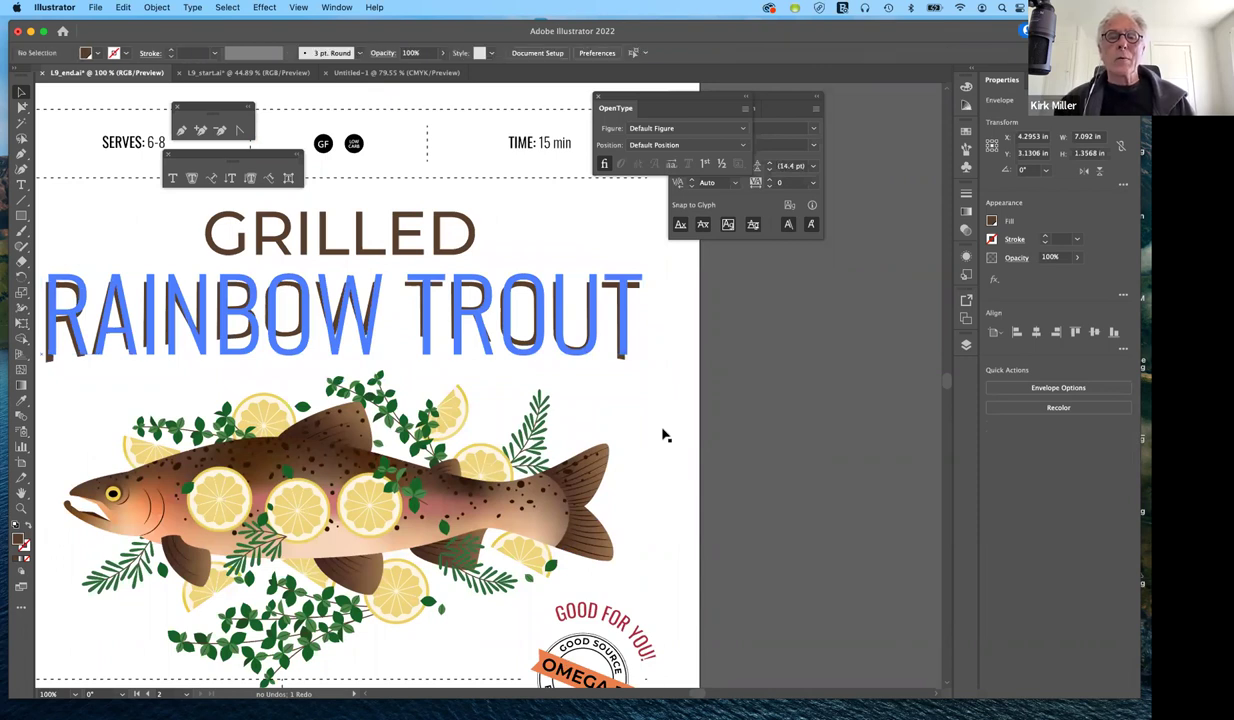
scroll(663, 435, "left", 5)
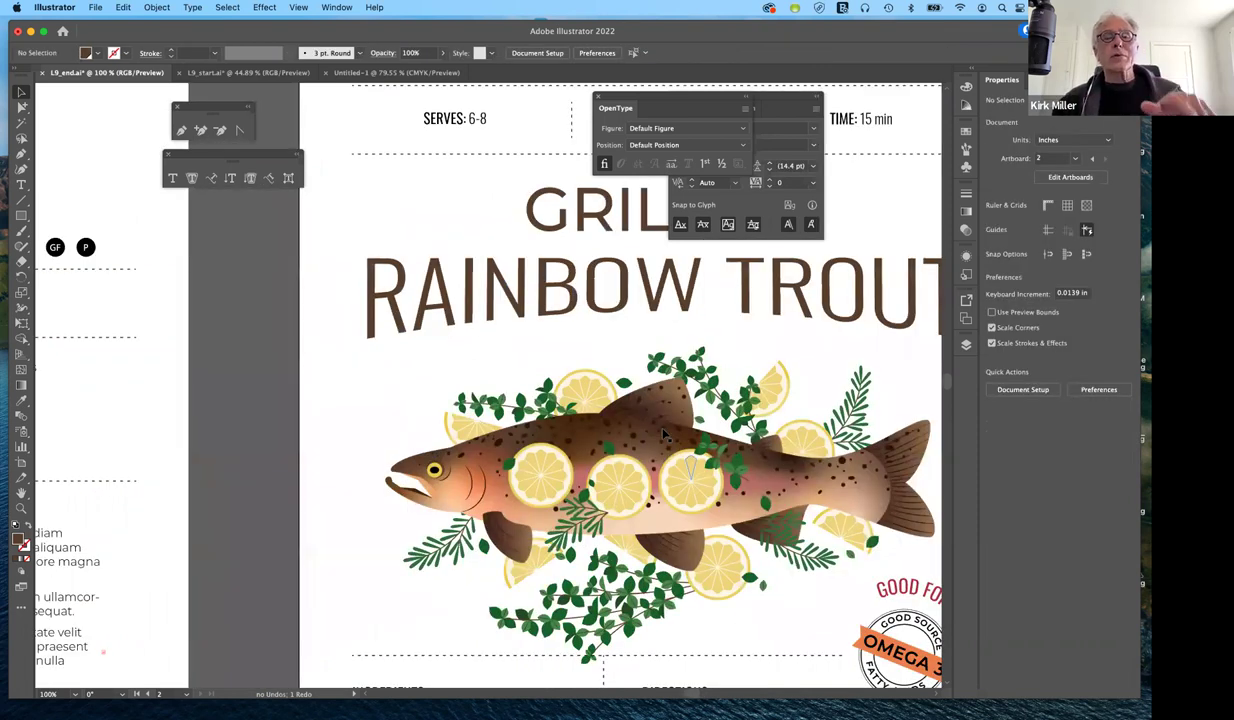
scroll(663, 435, "down", 3)
scroll(665, 434, "right", 3)
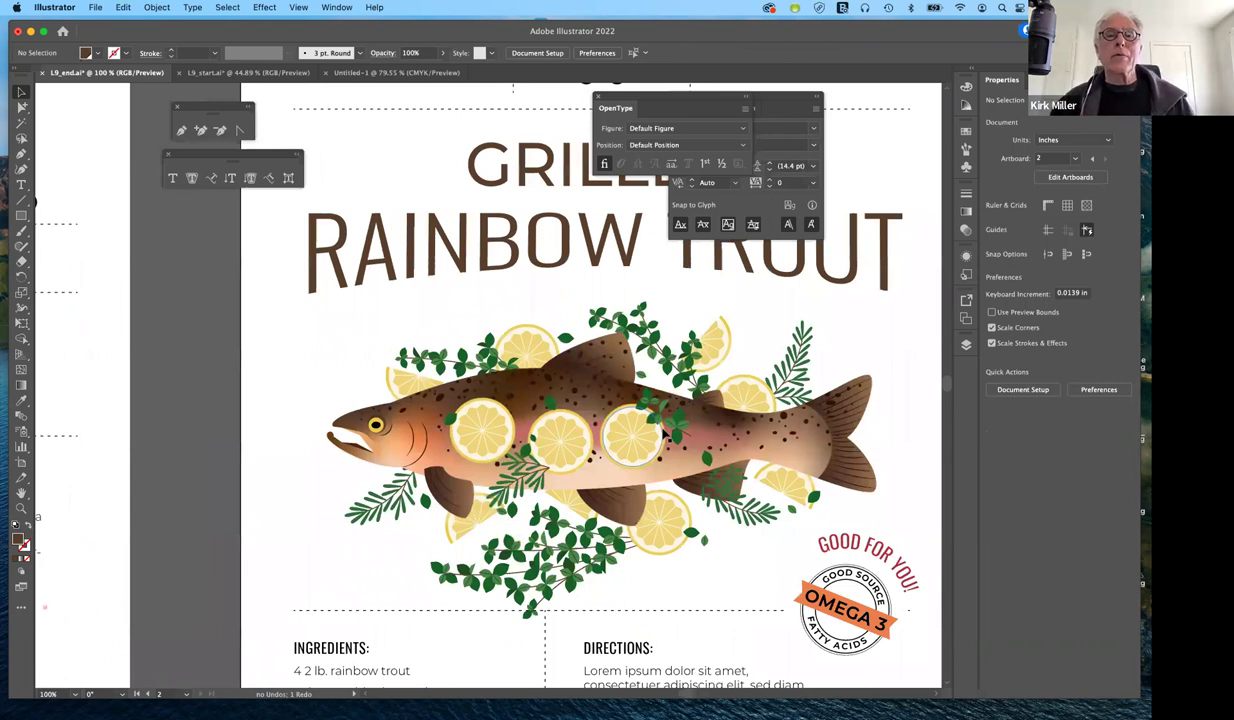
scroll(663, 435, "right", 1)
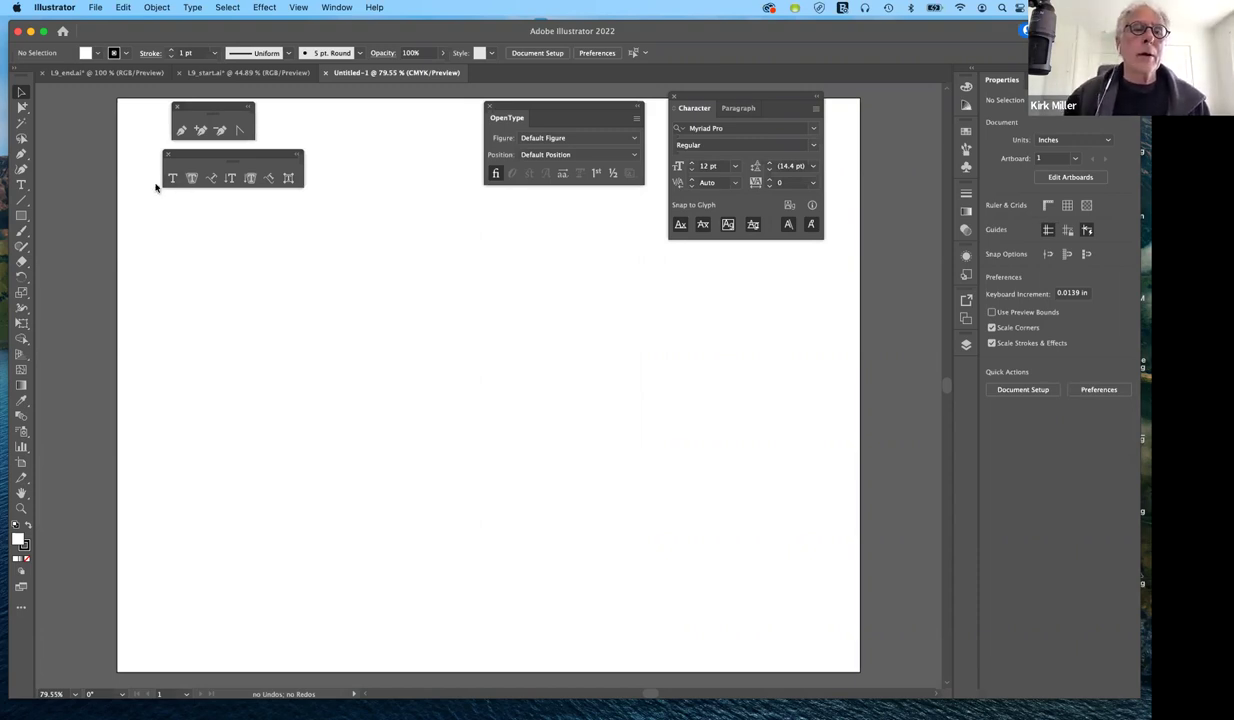
Close the floating Pen tool set and bring up the Paragraph settings in the untitled document.
left_click(176, 106)
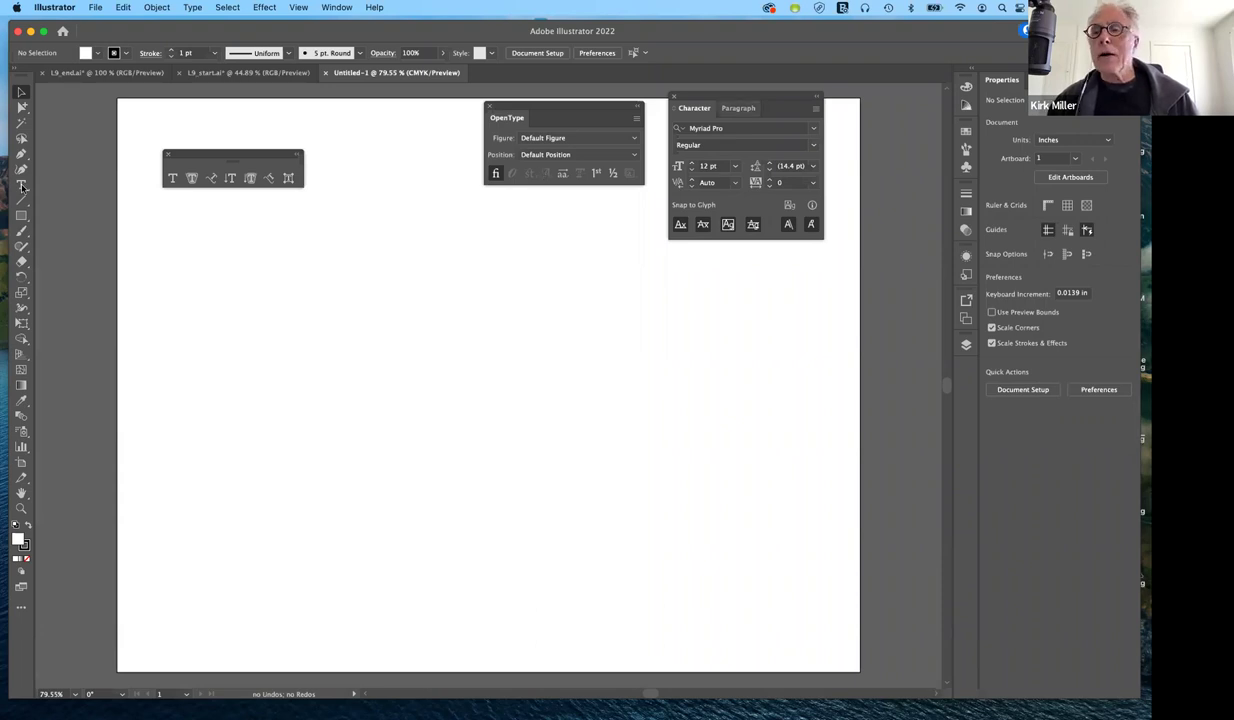
key("super+alt+t")
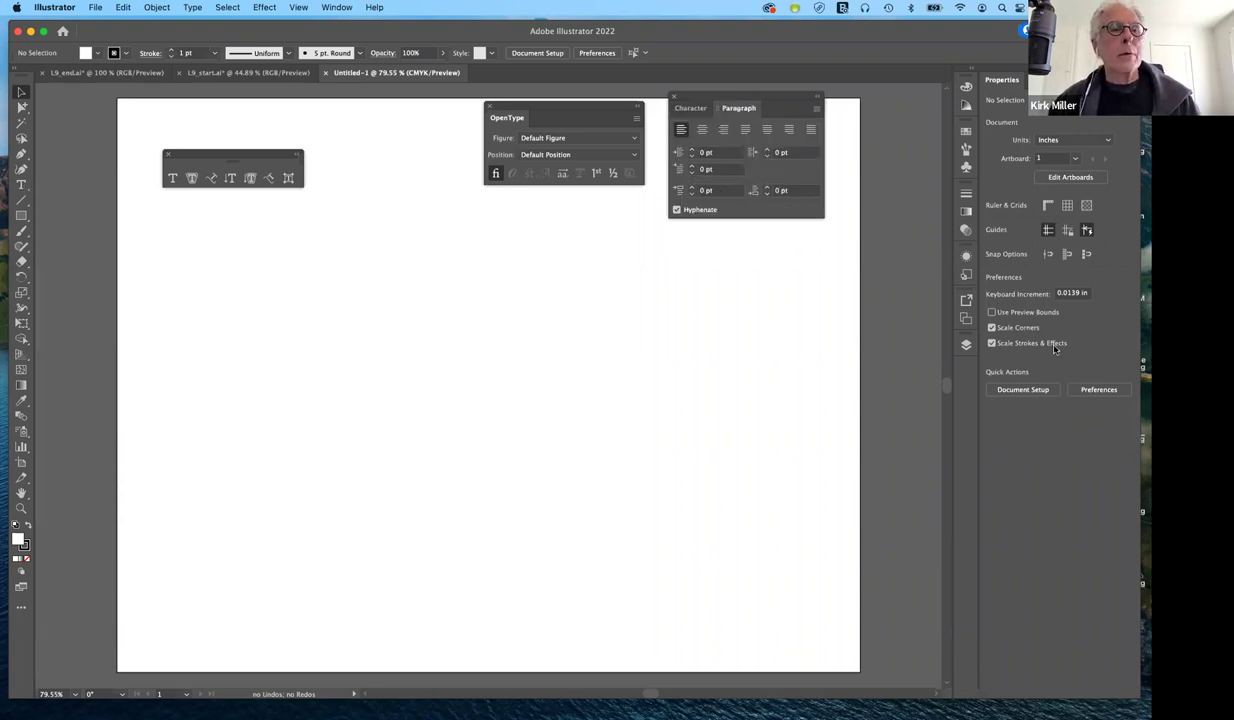
Activate the Type tool and look through the available preset stroke weights.
left_click(21, 185)
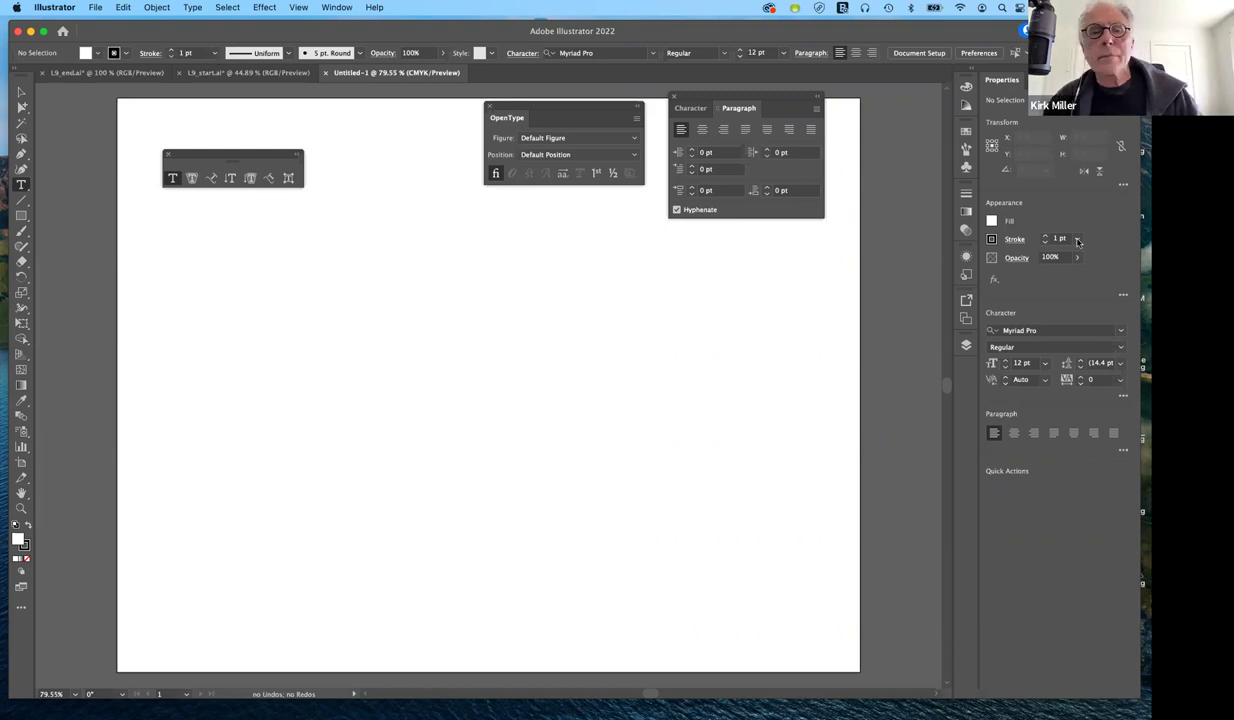
left_click(1078, 241)
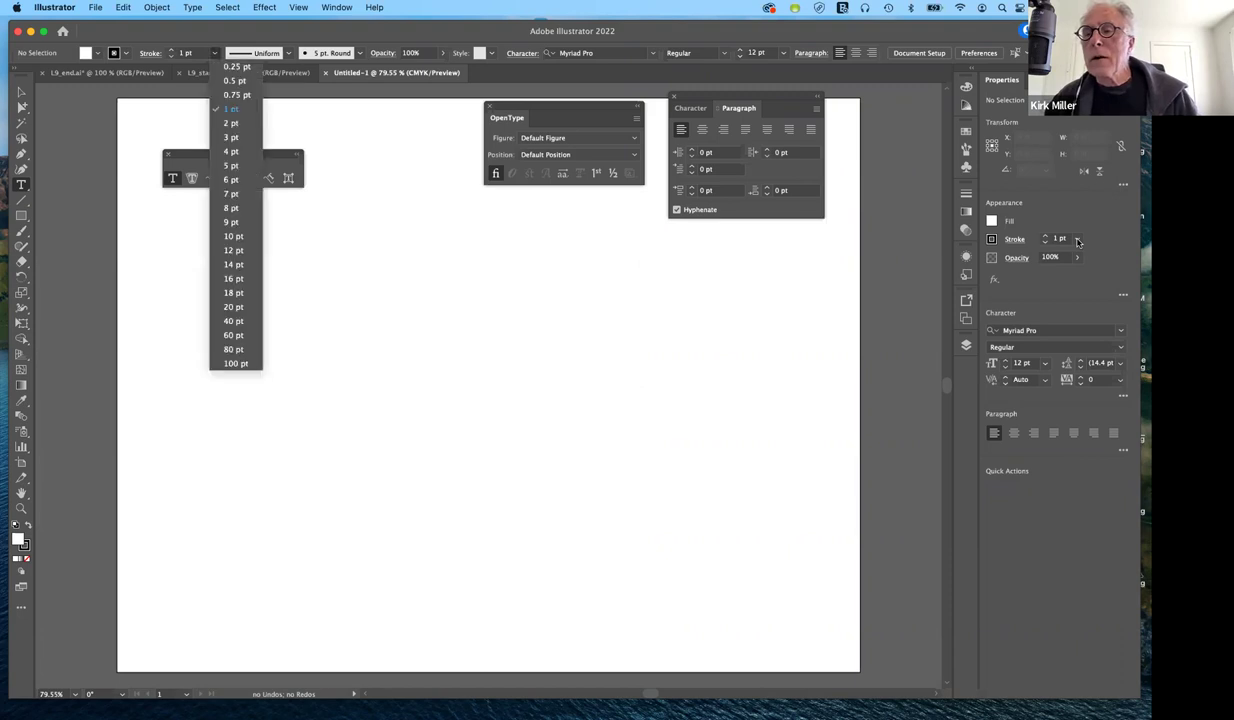
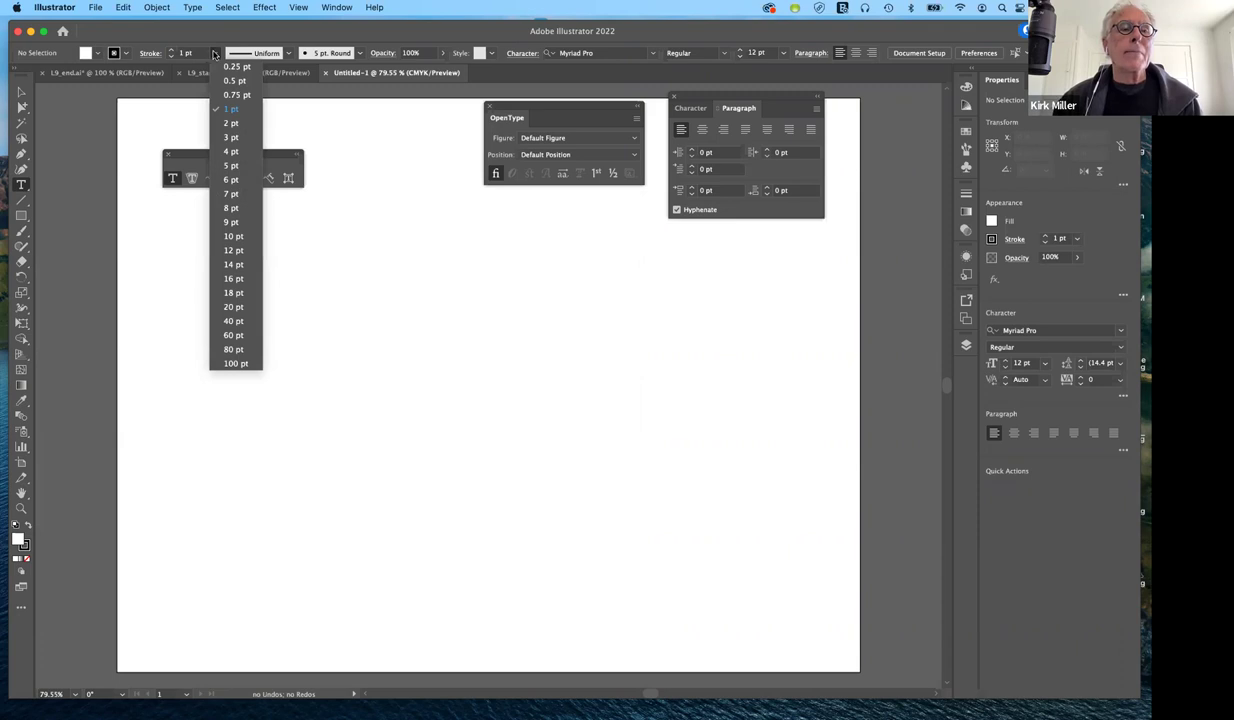
left_click(214, 54)
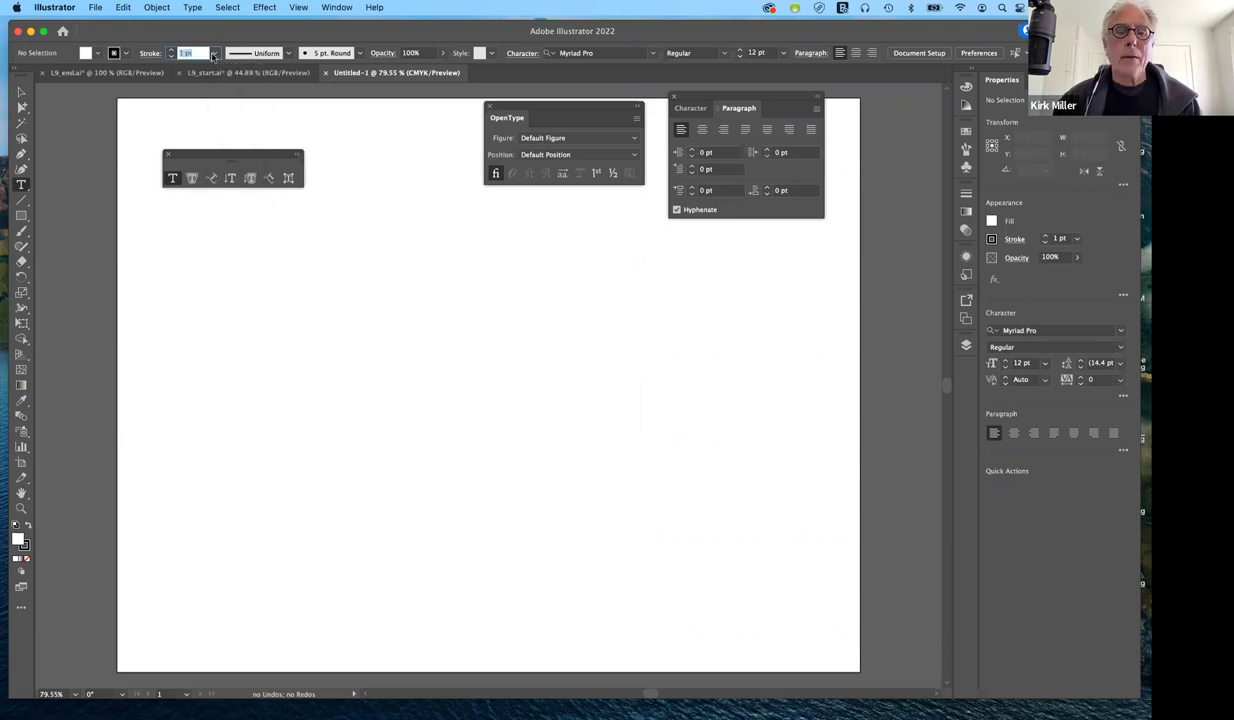
left_click(213, 55)
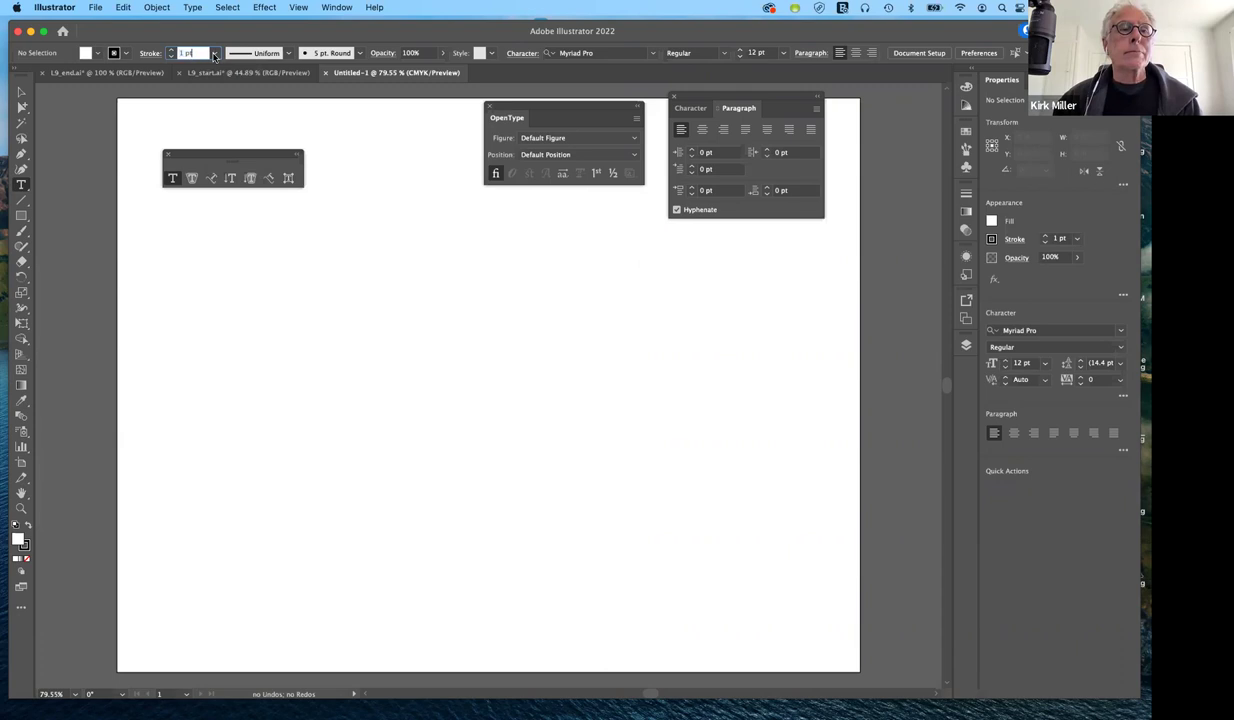
Set the stroke weight to 48 pt with nothing selected in the blank document.
left_click(213, 55)
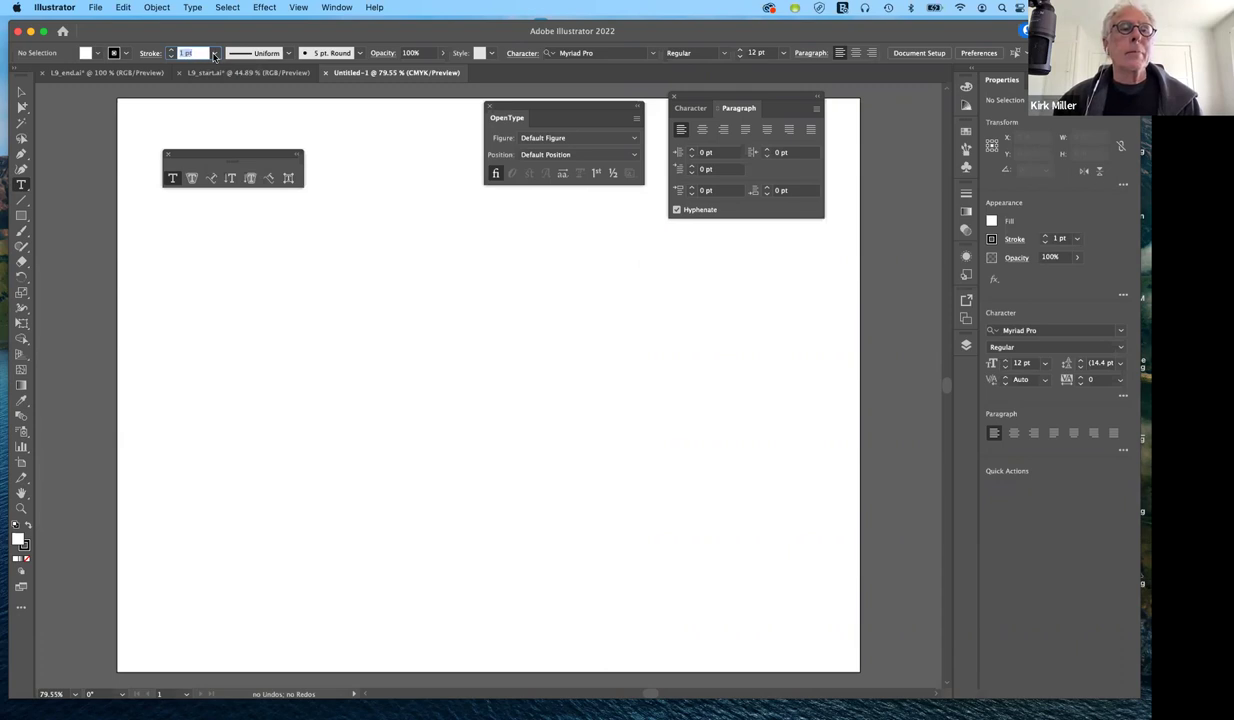
left_click(214, 53)
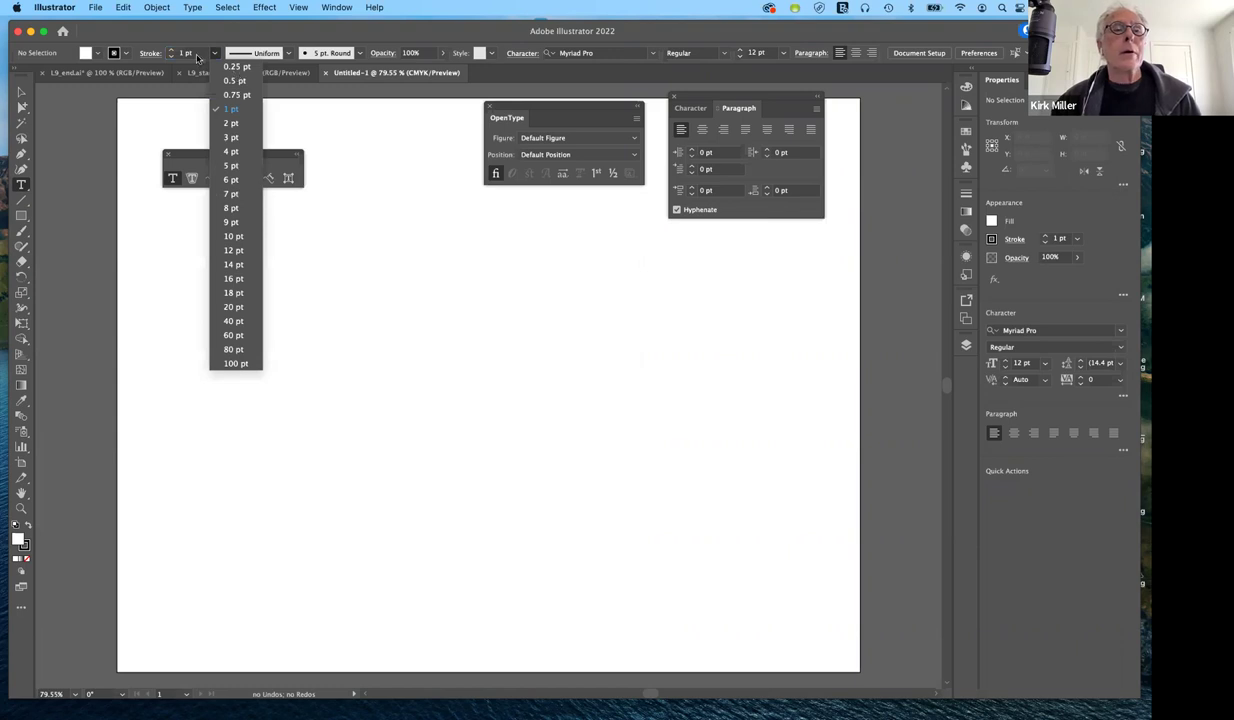
left_click(188, 55)
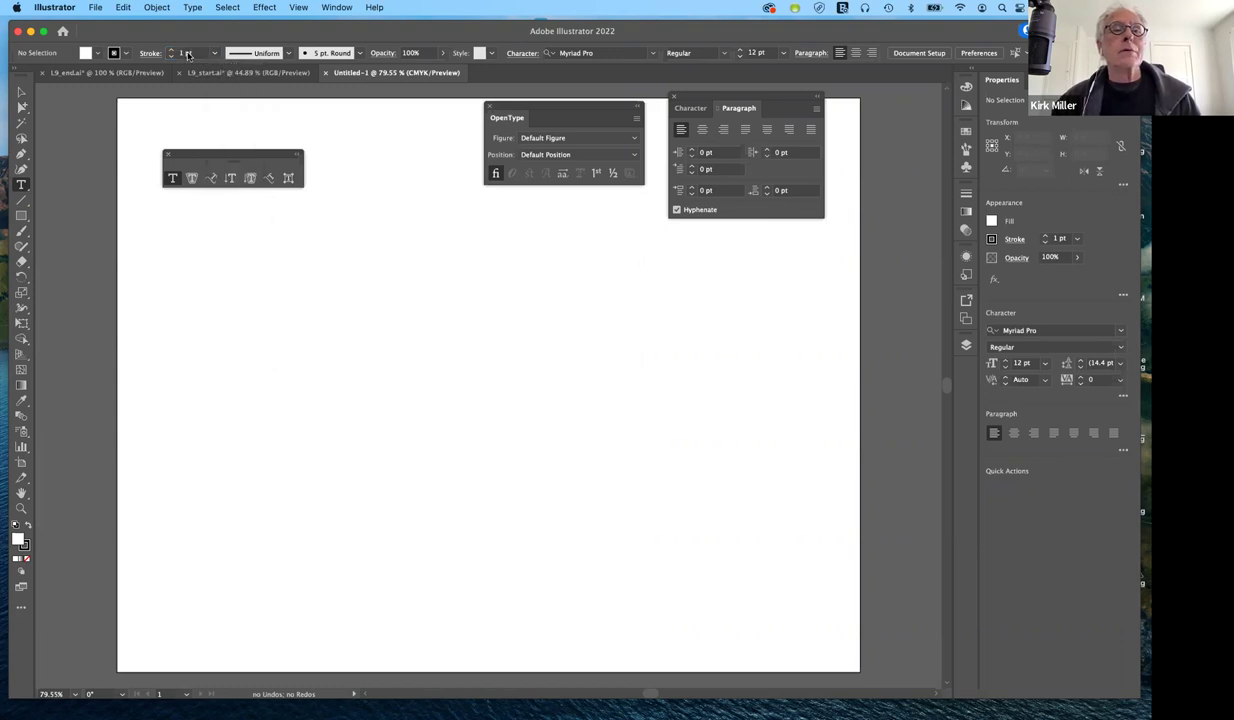
left_click(188, 55)
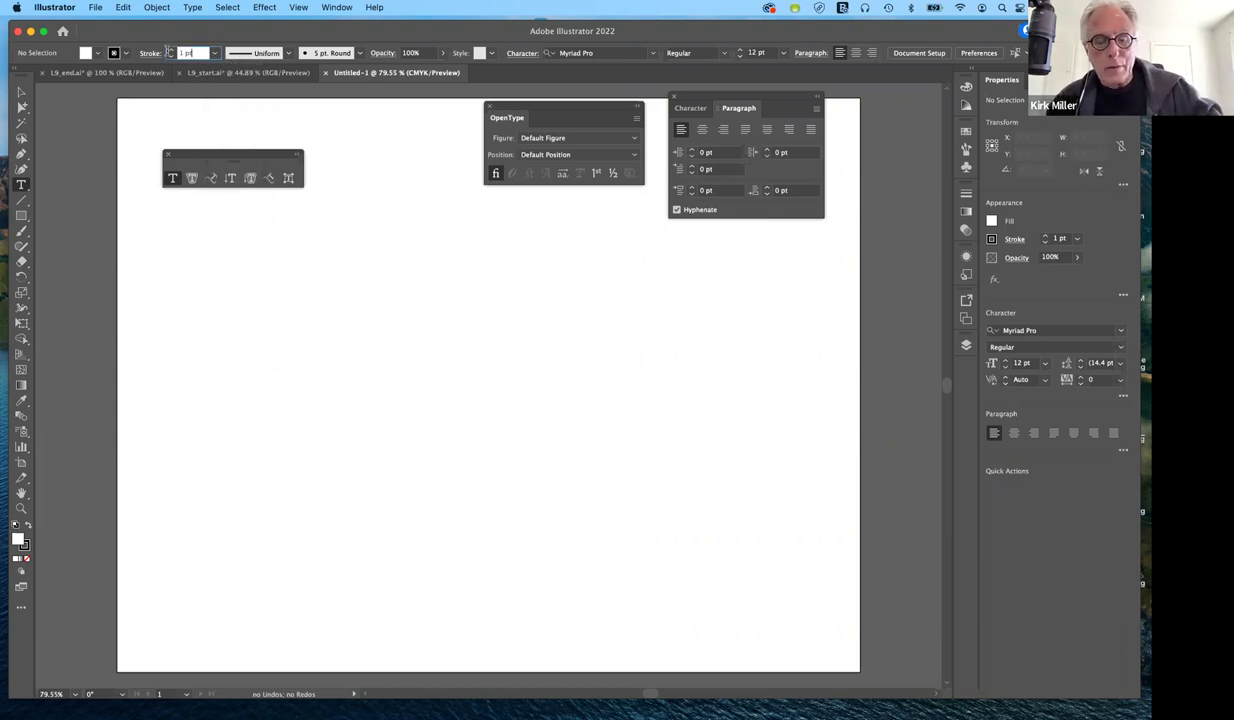
left_click(171, 54)
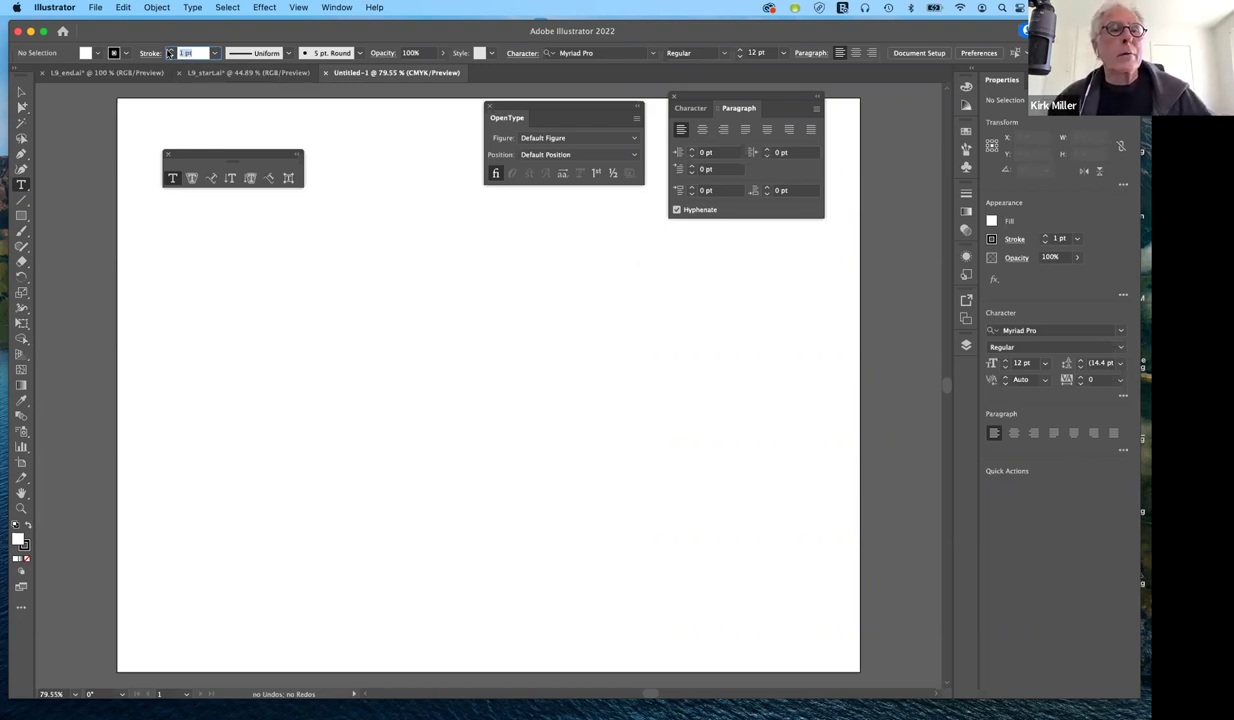
type("4")
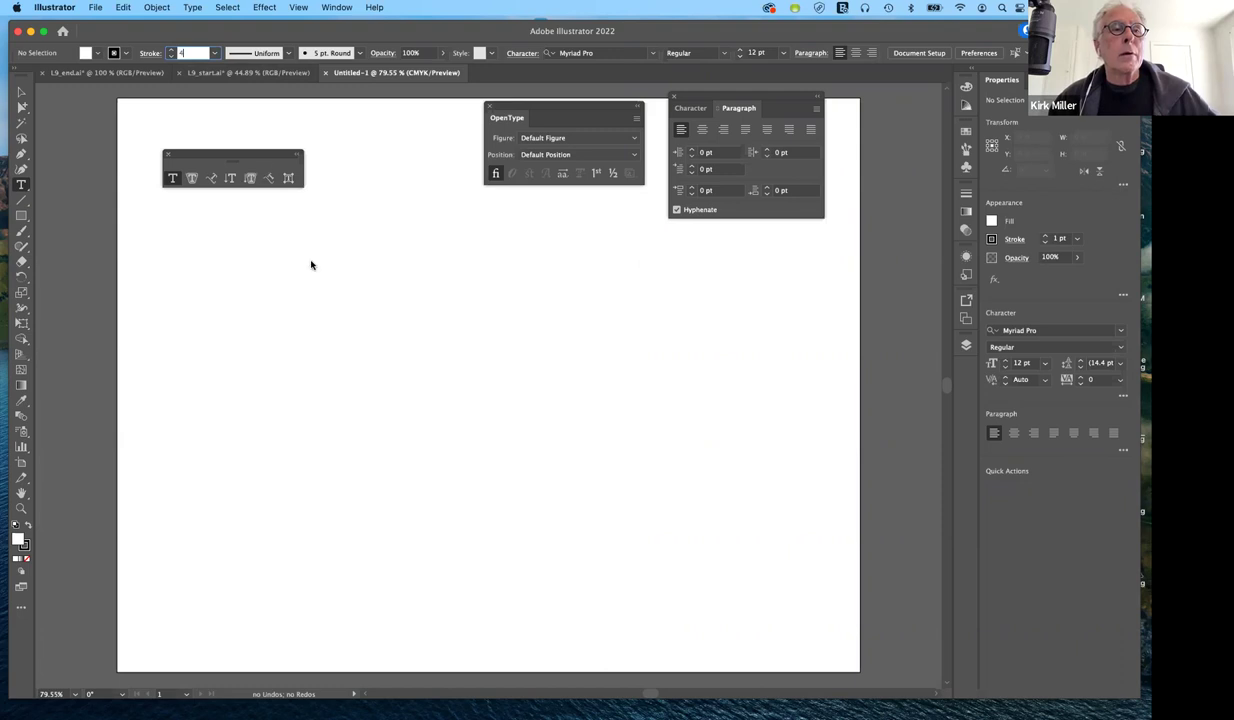
type("8")
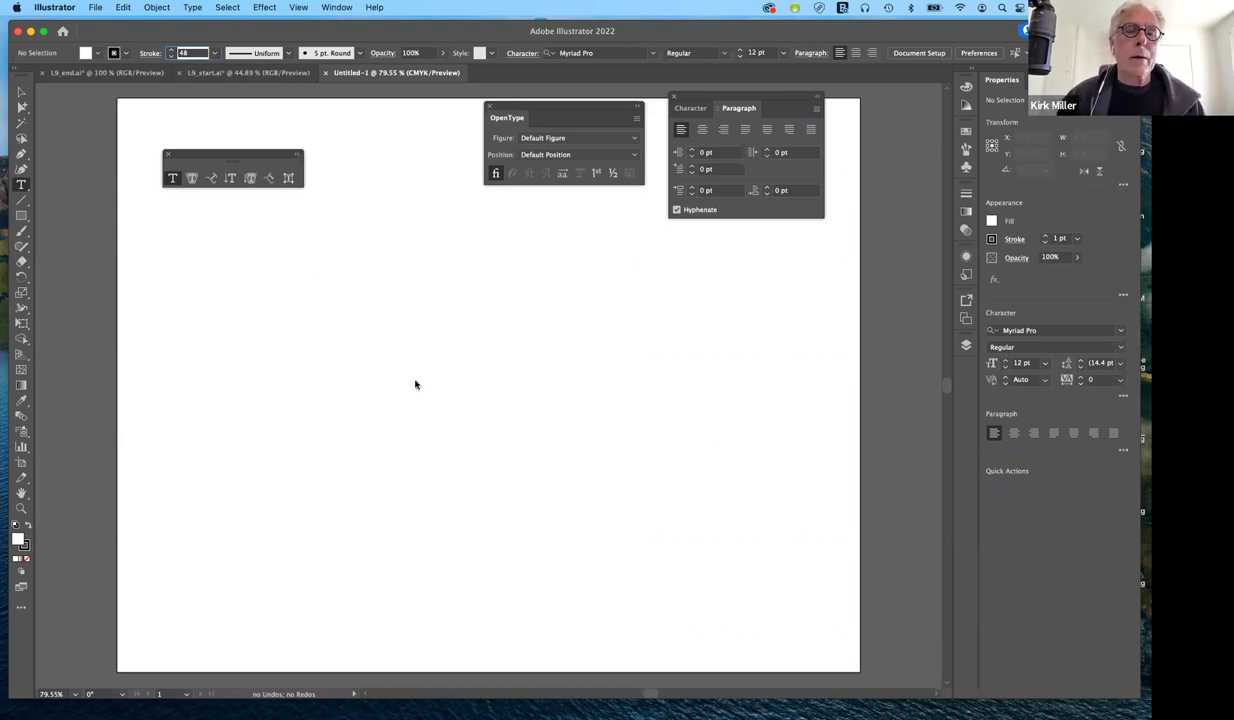
key("Tab")
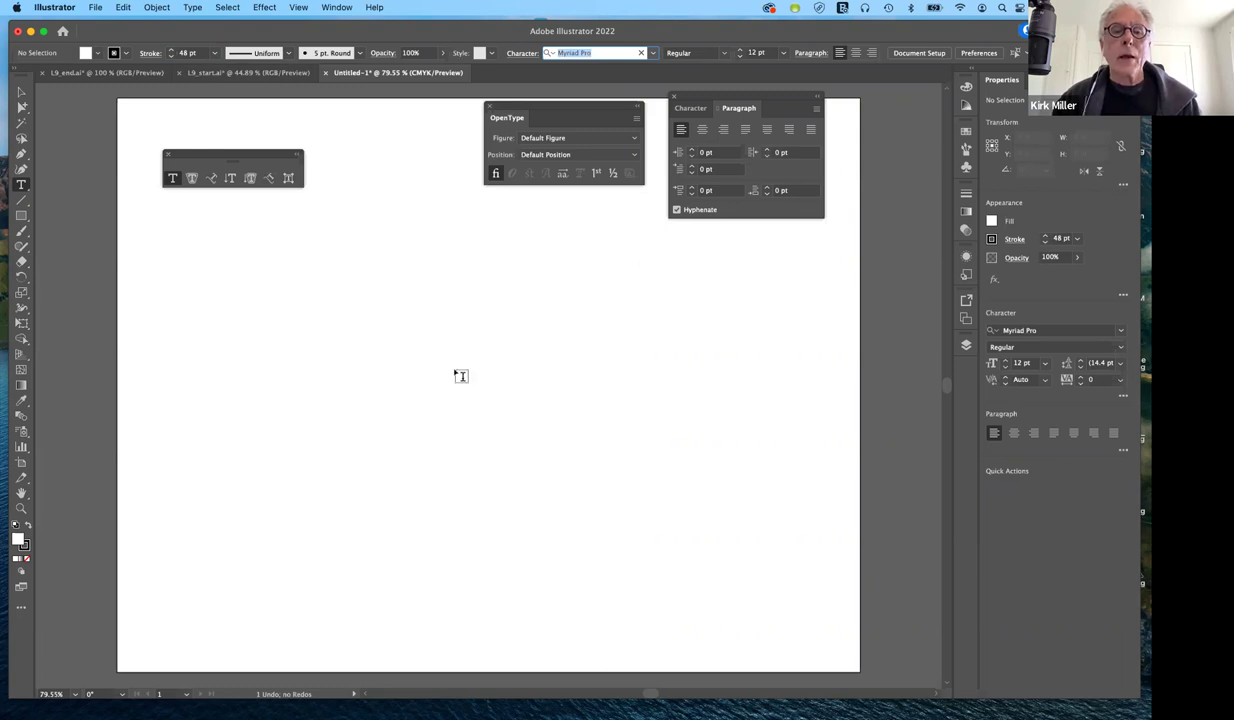
Place "Lorem ipsum" placeholder point text near the artboard's centre and scale it up proportionally to about 87.7 pt.
left_click(460, 376)
left_click(21, 97)
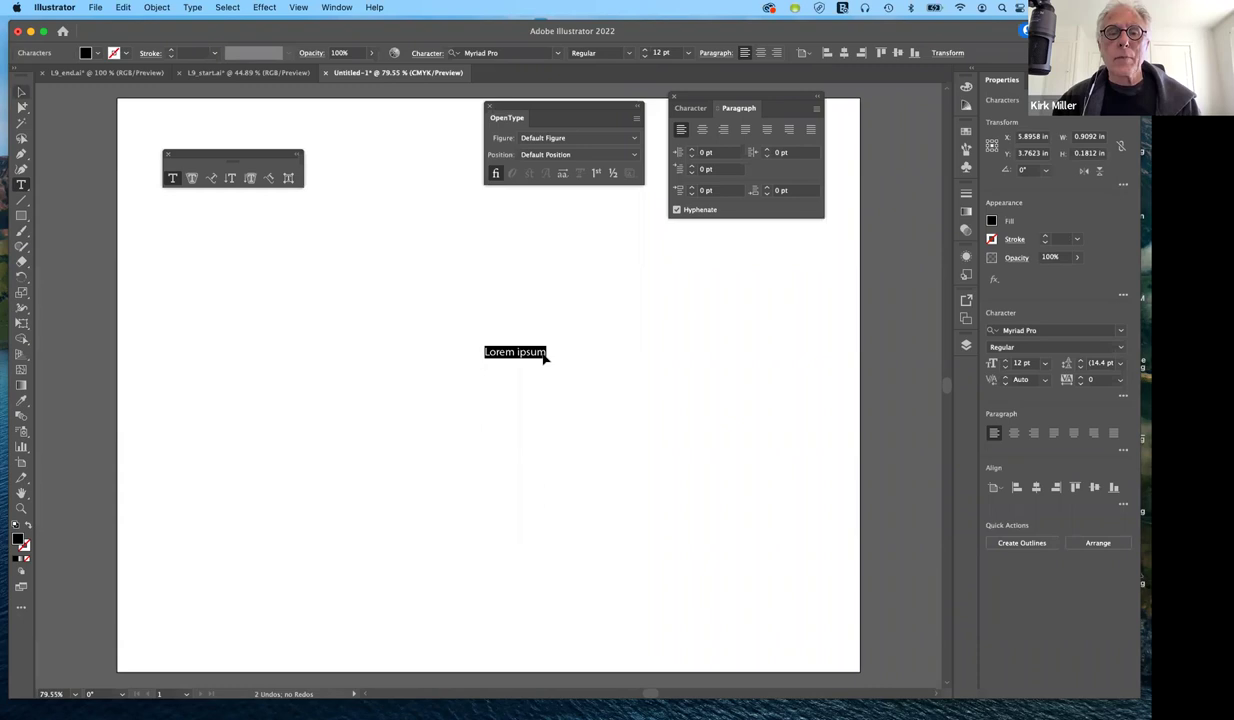
key("Escape")
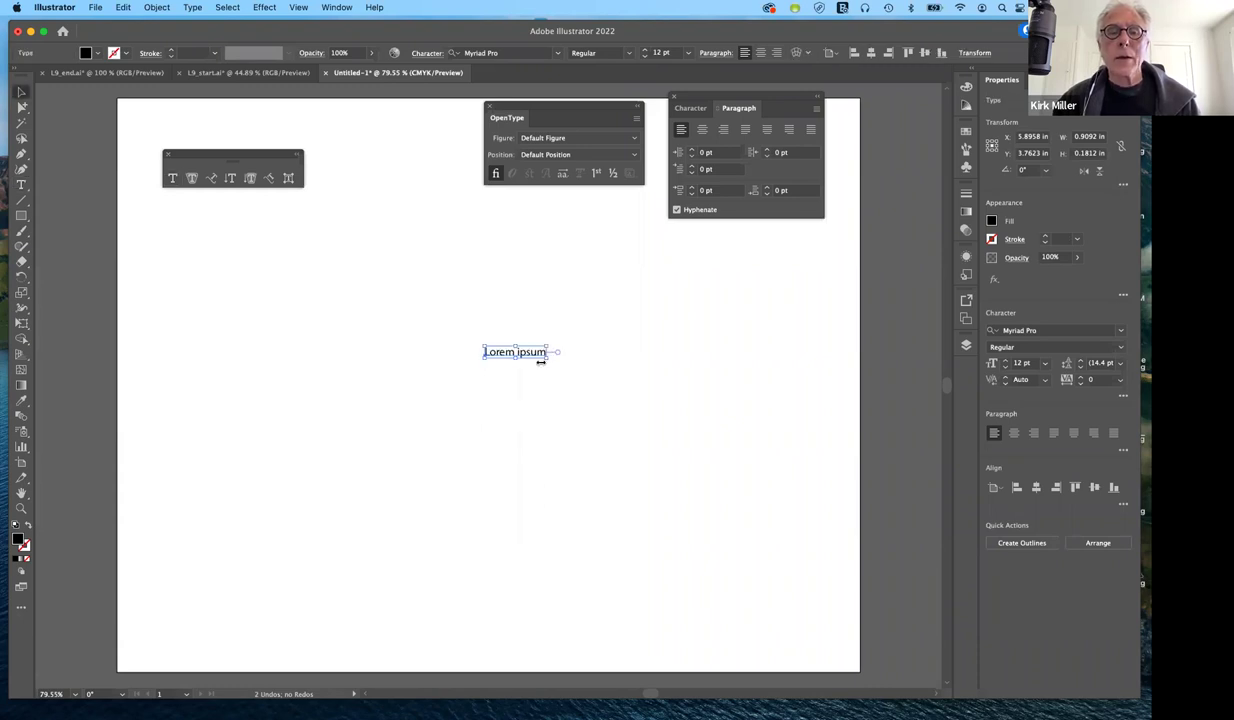
left_click_drag(547, 357, 705, 494)
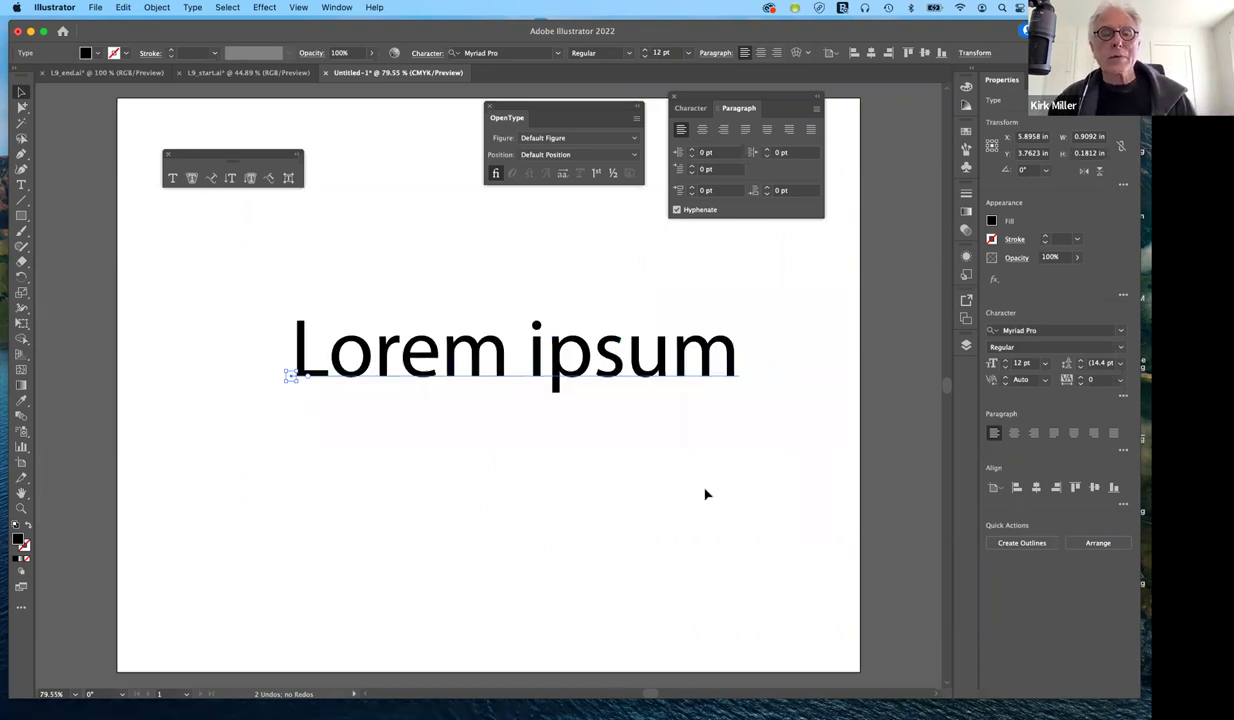
Select all characters of the "Lorem ipsum" text for editing and set their font size to 72 pt.
left_click(409, 376)
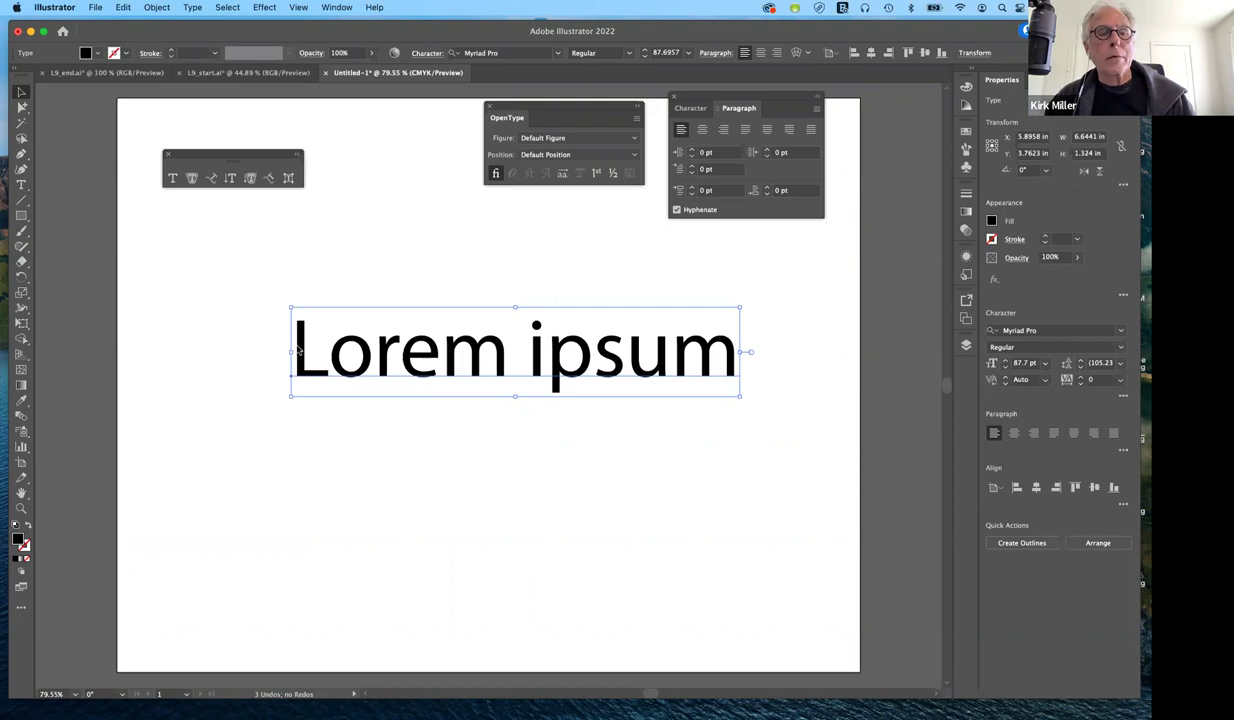
key("t")
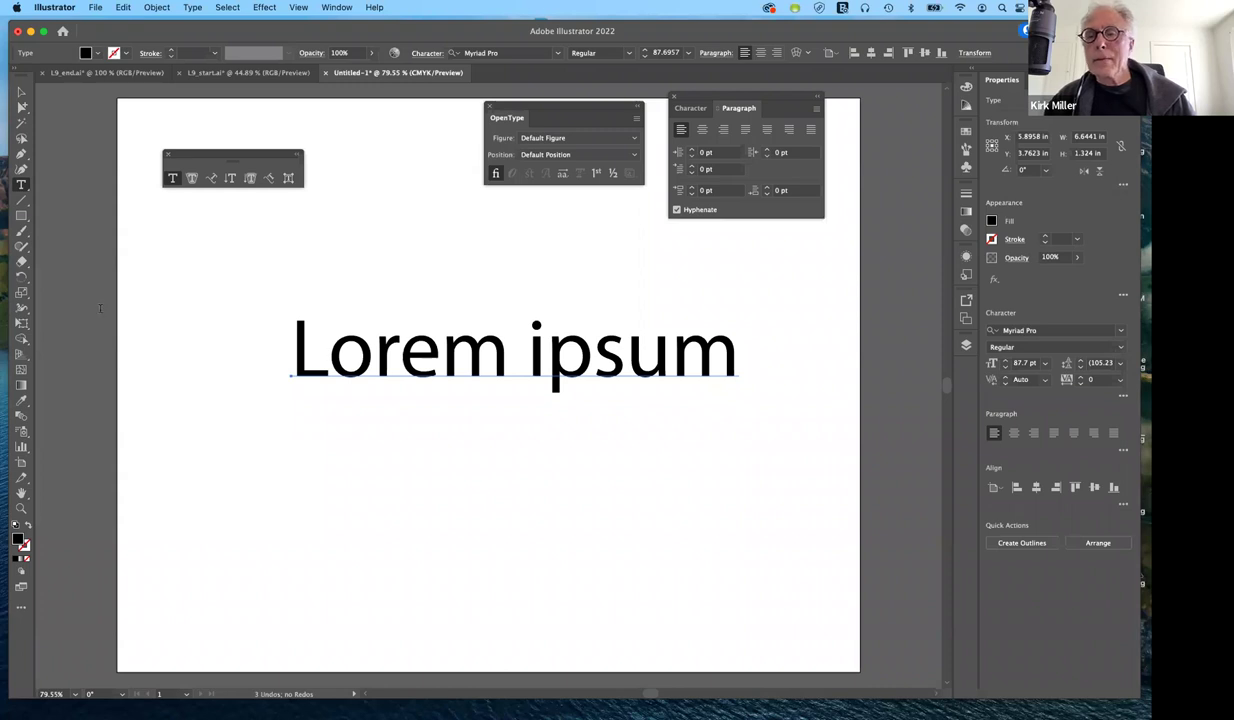
left_click_drag(670, 350, 740, 352)
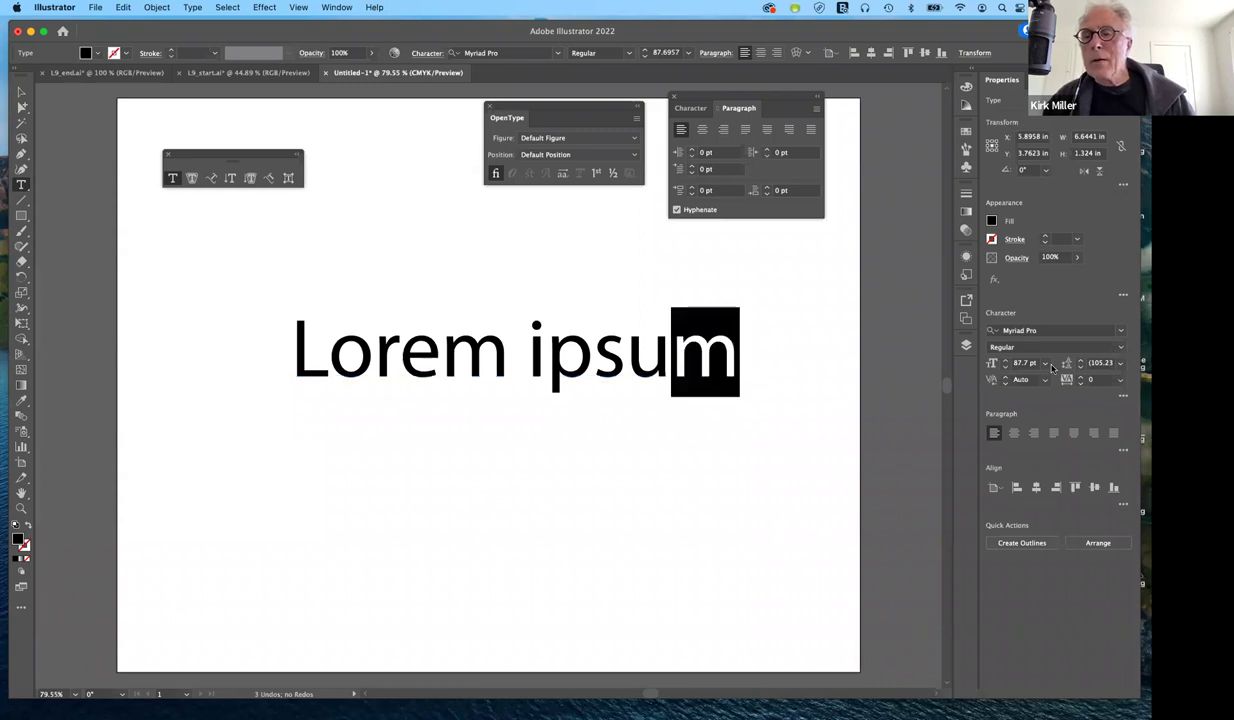
key("super+a")
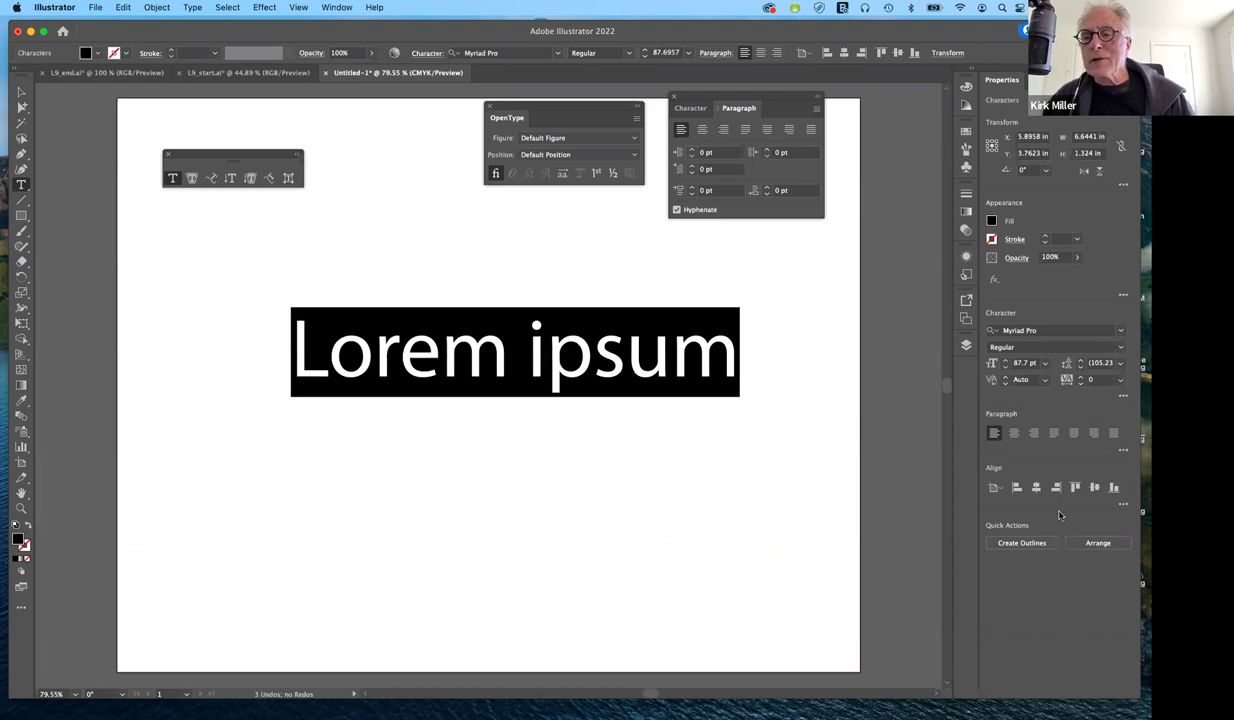
left_click(1045, 363)
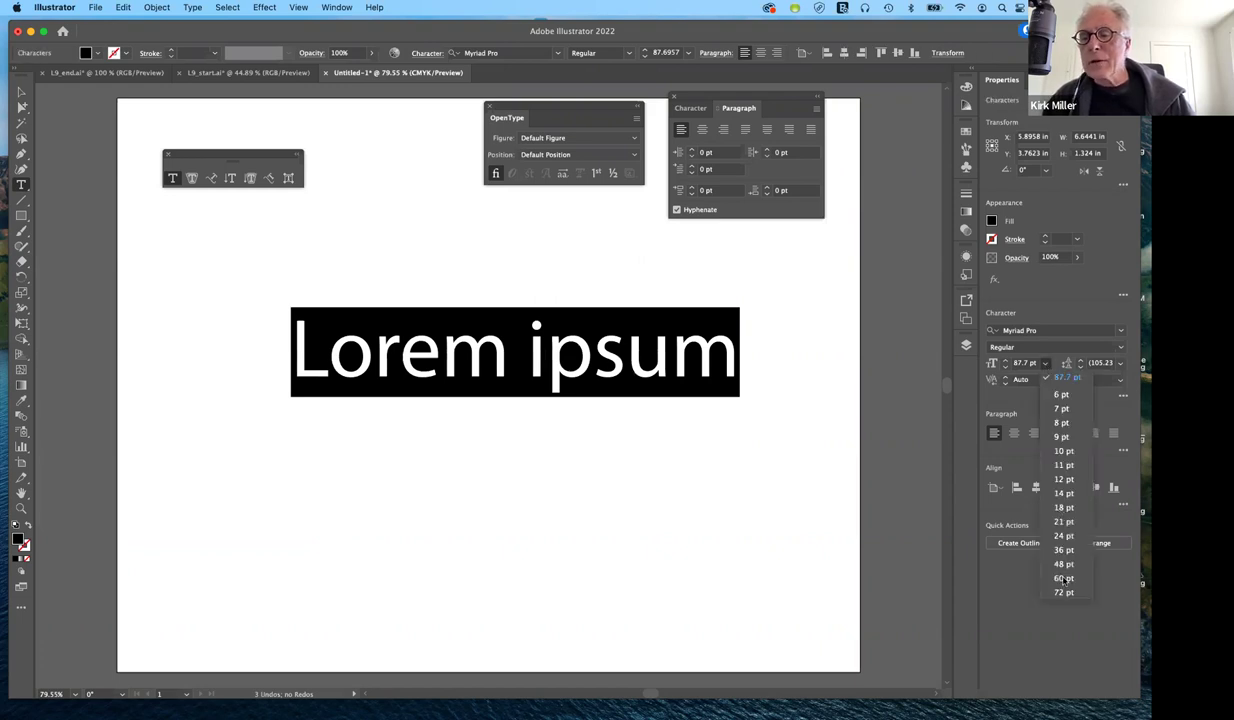
key("Down")
key("Down")
key("Down")
key("Down")
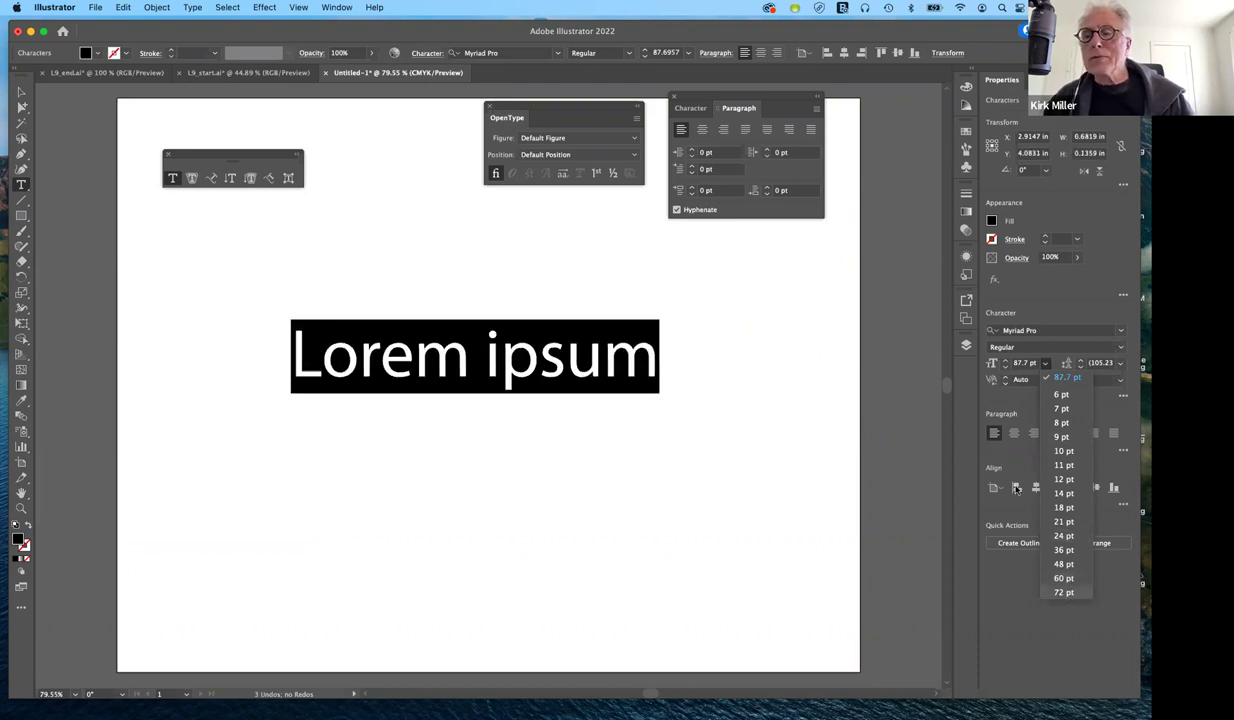
left_click(1063, 592)
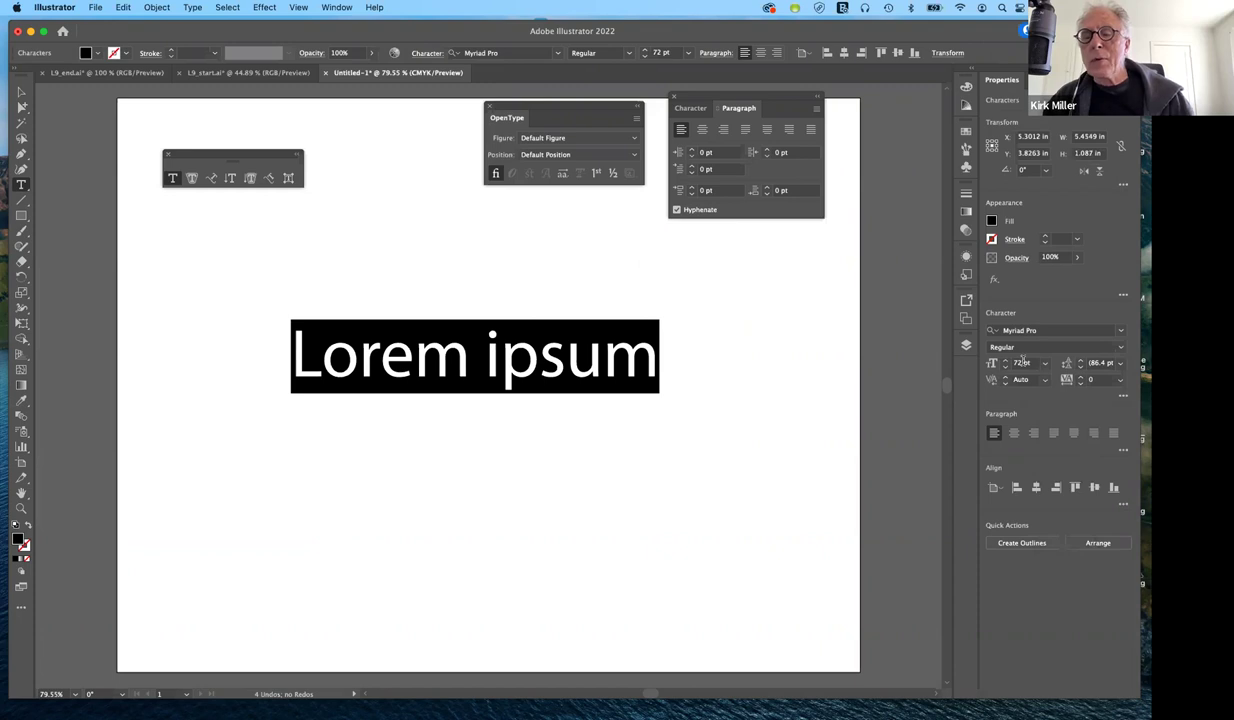
Set the "Lorem ipsum" text's font size to 96 pt and put the insertion point after its last letter.
key("Tab")
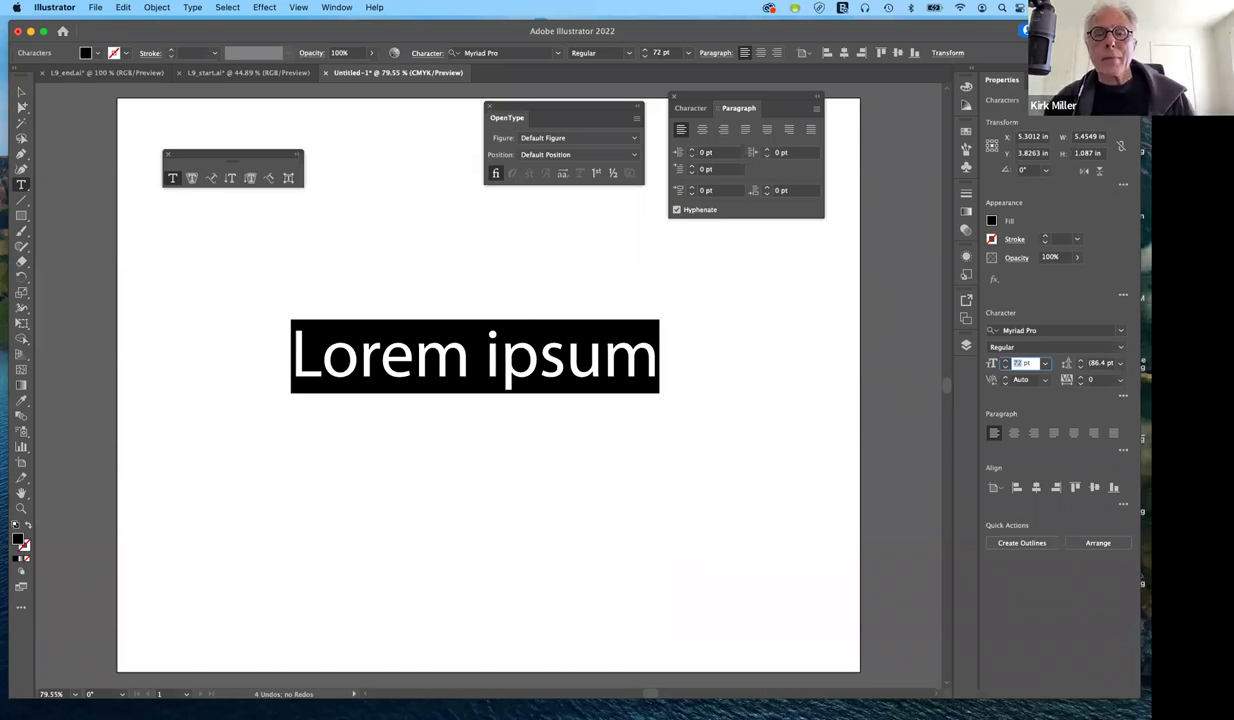
type("96")
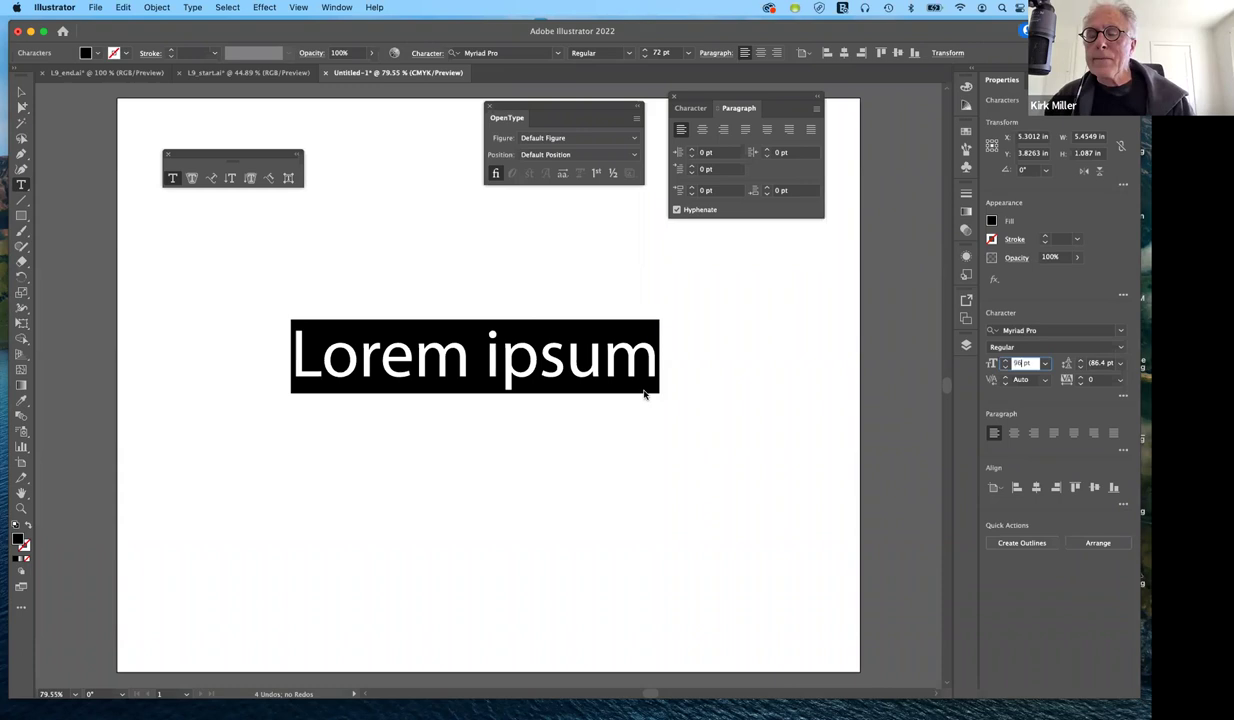
key("Tab")
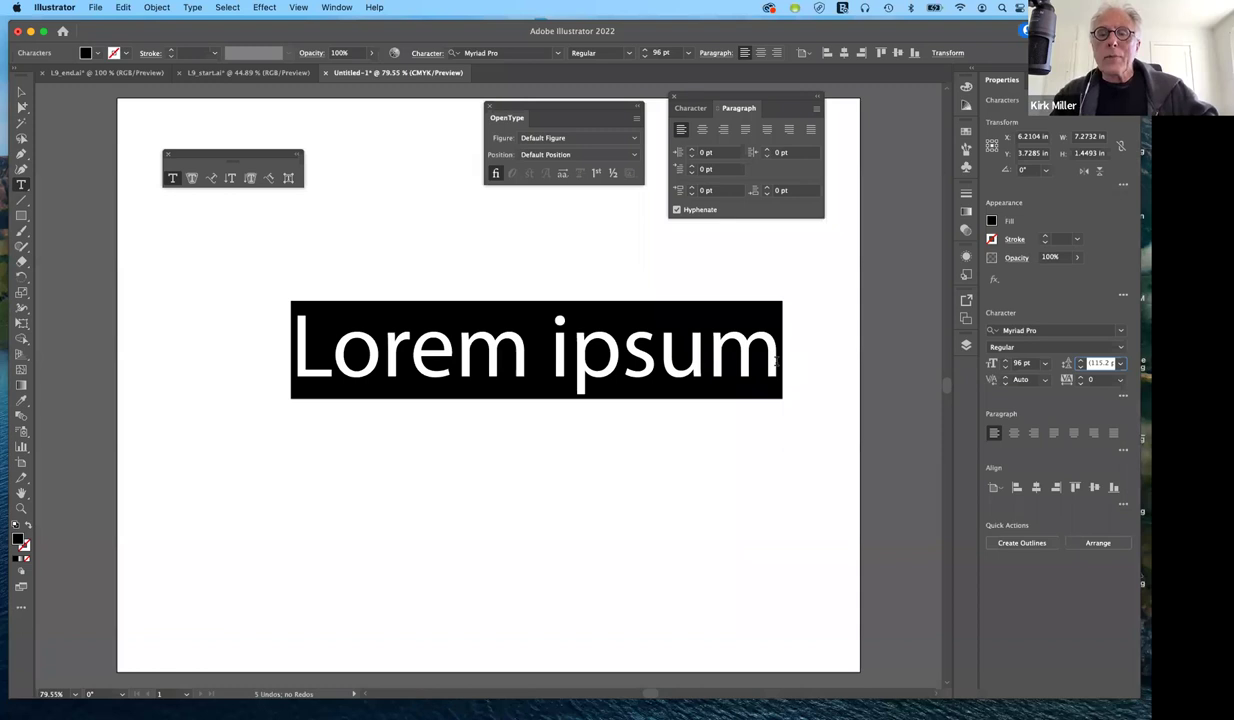
left_click(776, 362)
left_click(776, 362)
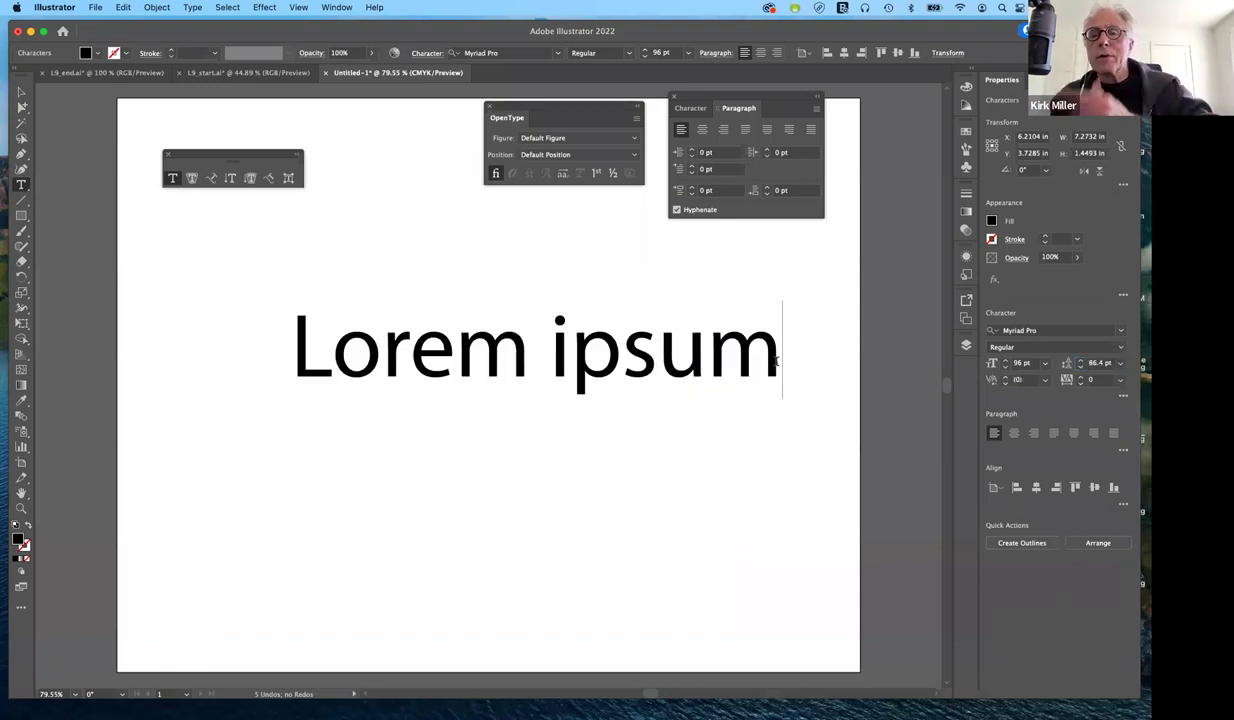
Try extending the "Lorem ipsum" line with the characters "a;dl" and undo the addition.
type("a;dl")
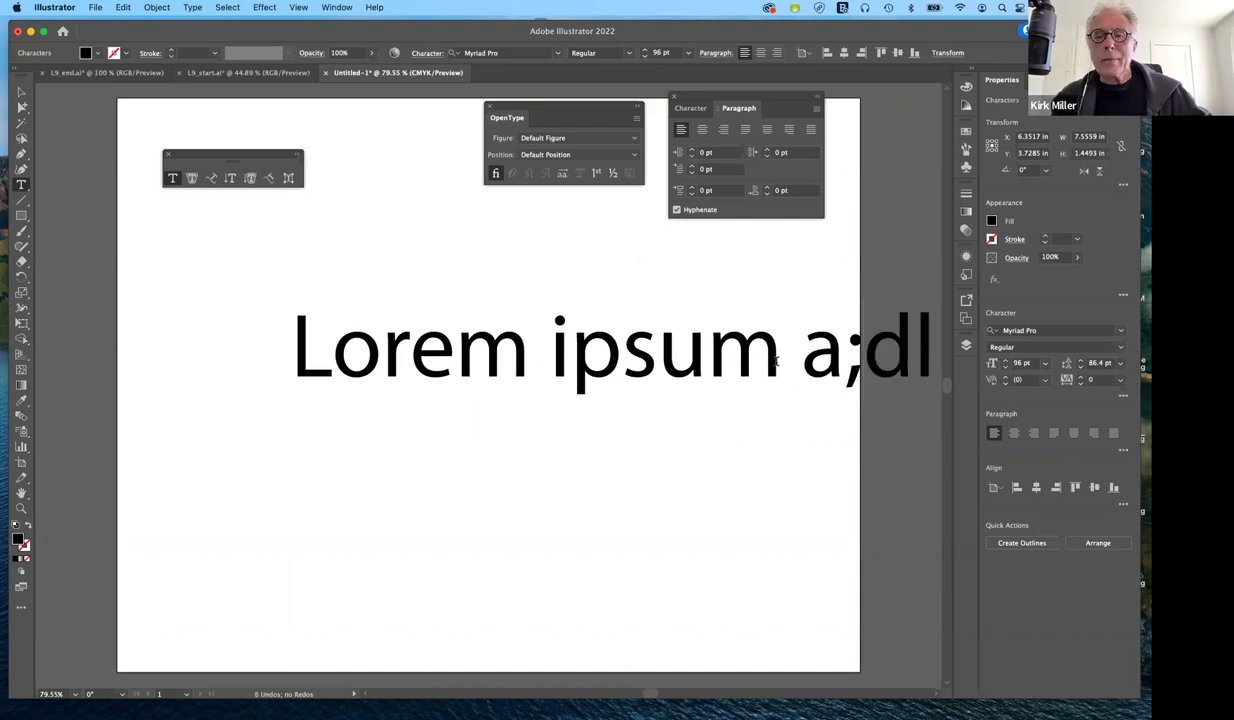
key("super+z")
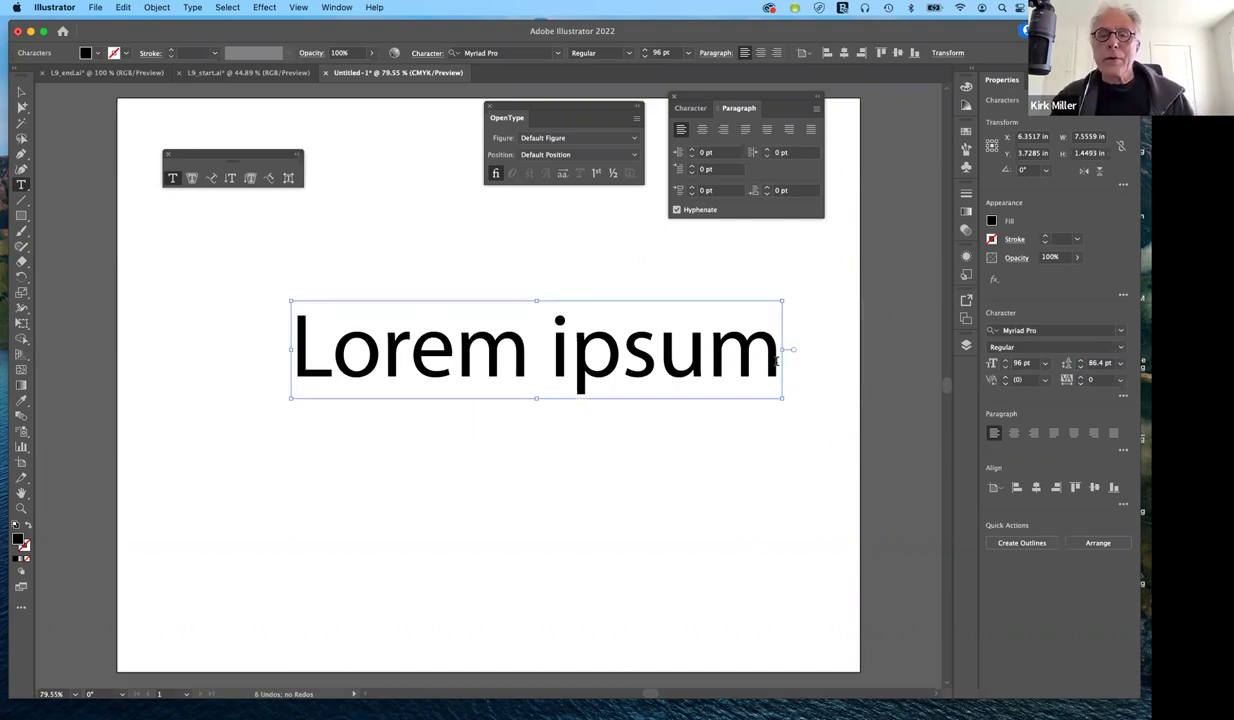
key("super+z")
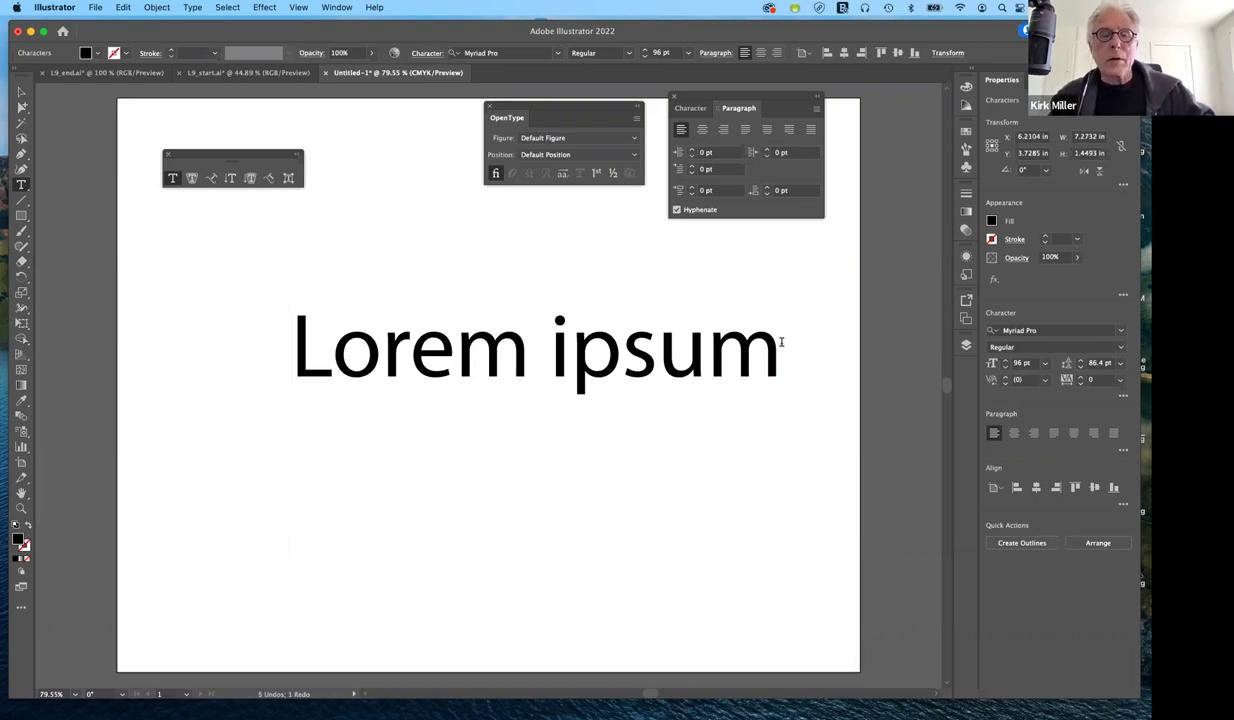
Add a second line reading "More Type" below "Lorem ipsum" in the same point text object.
key("Return")
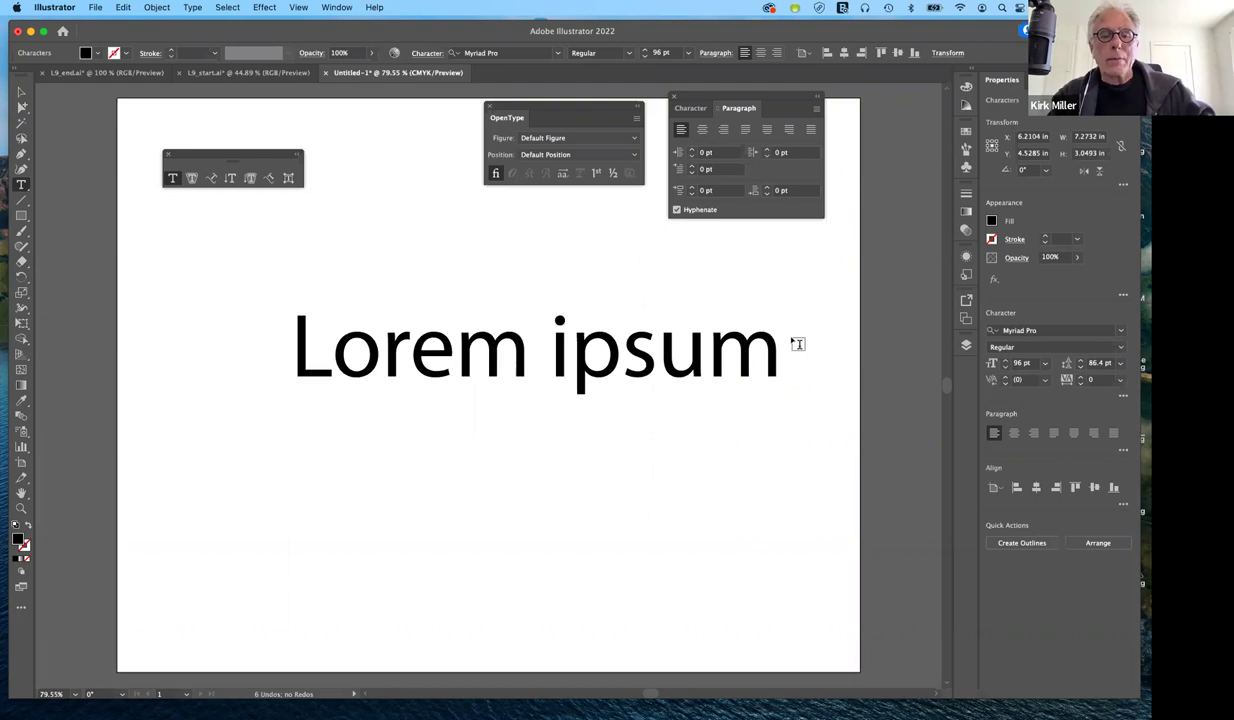
type("More ")
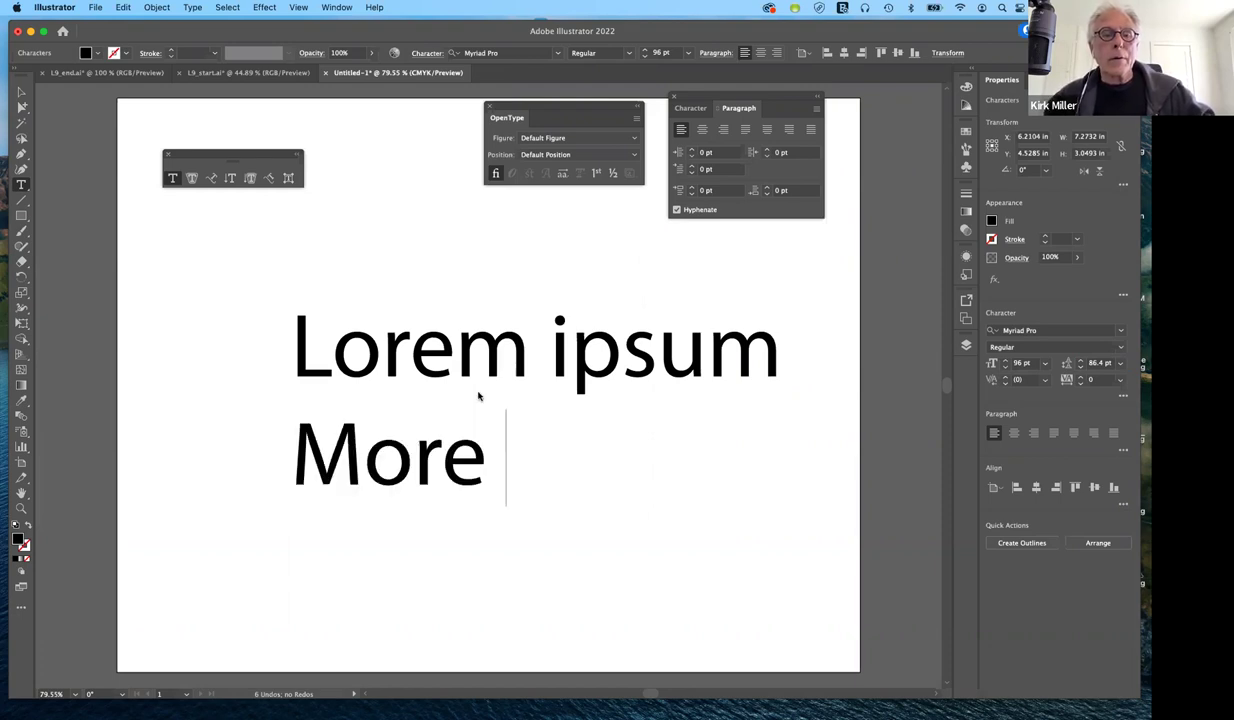
type("Type")
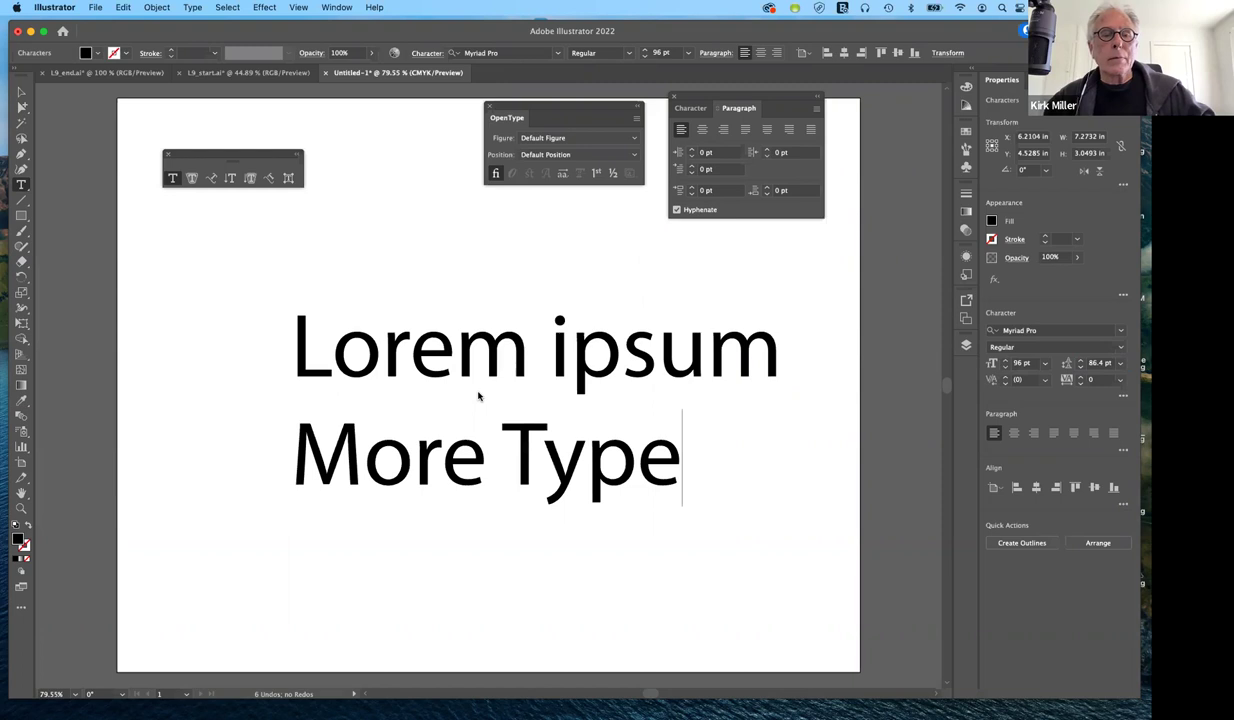
Replace the first line's placeholder text with "Some Type".
left_click(293, 346)
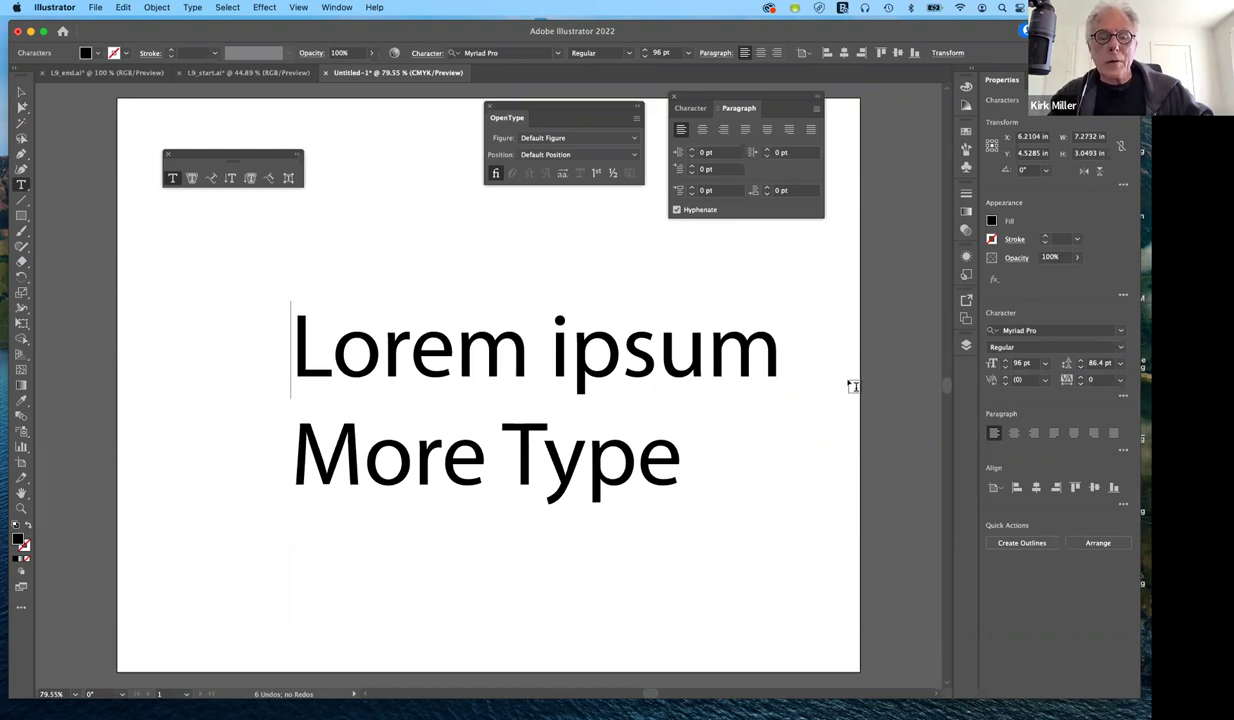
key("shift+Down")
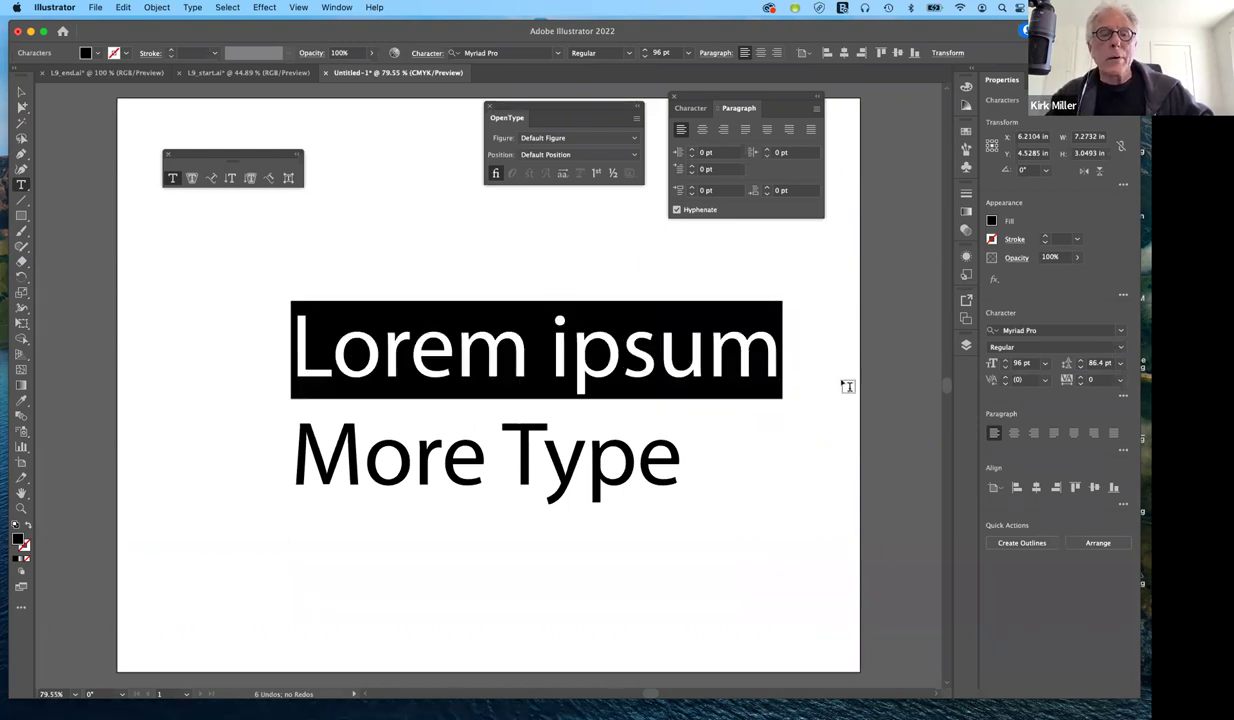
type("So")
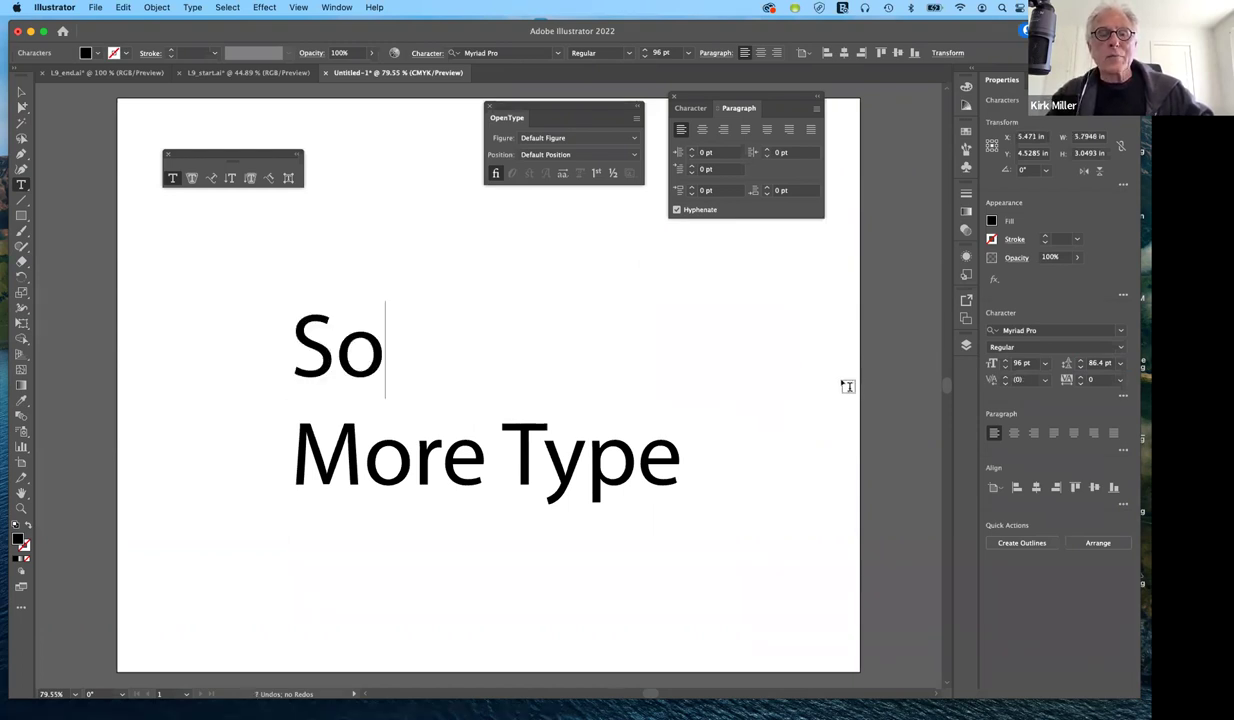
type("me")
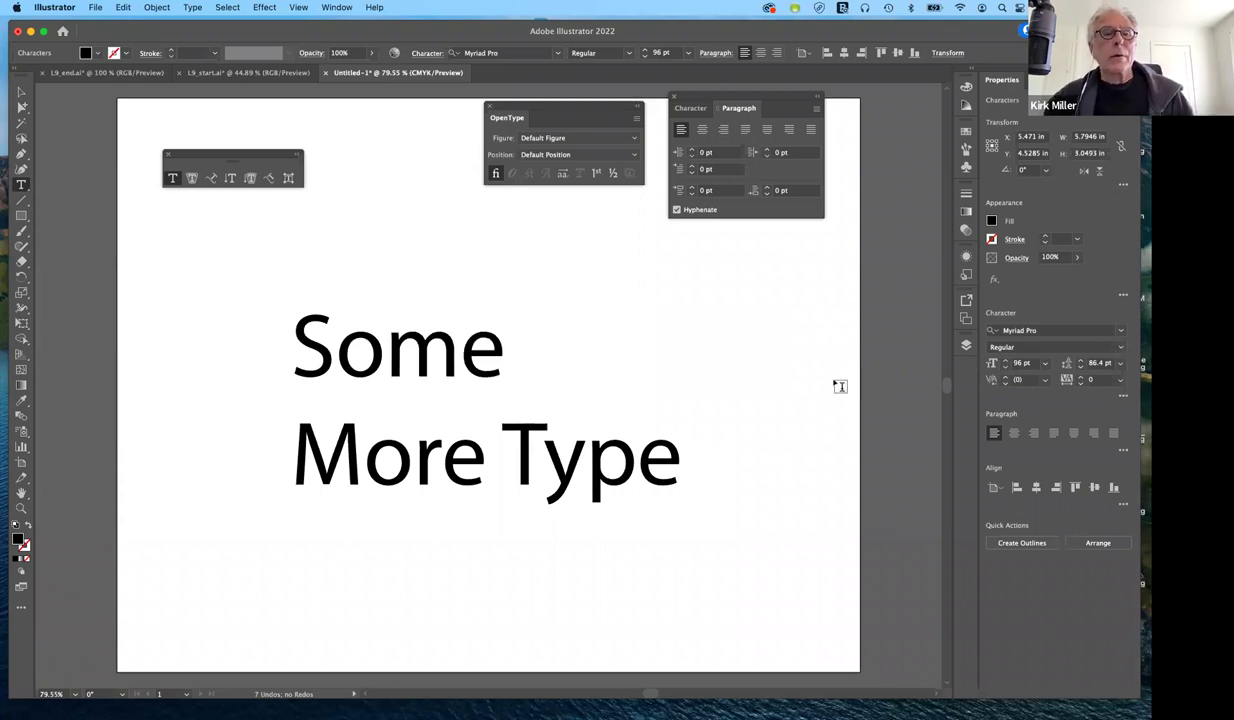
type(" Type")
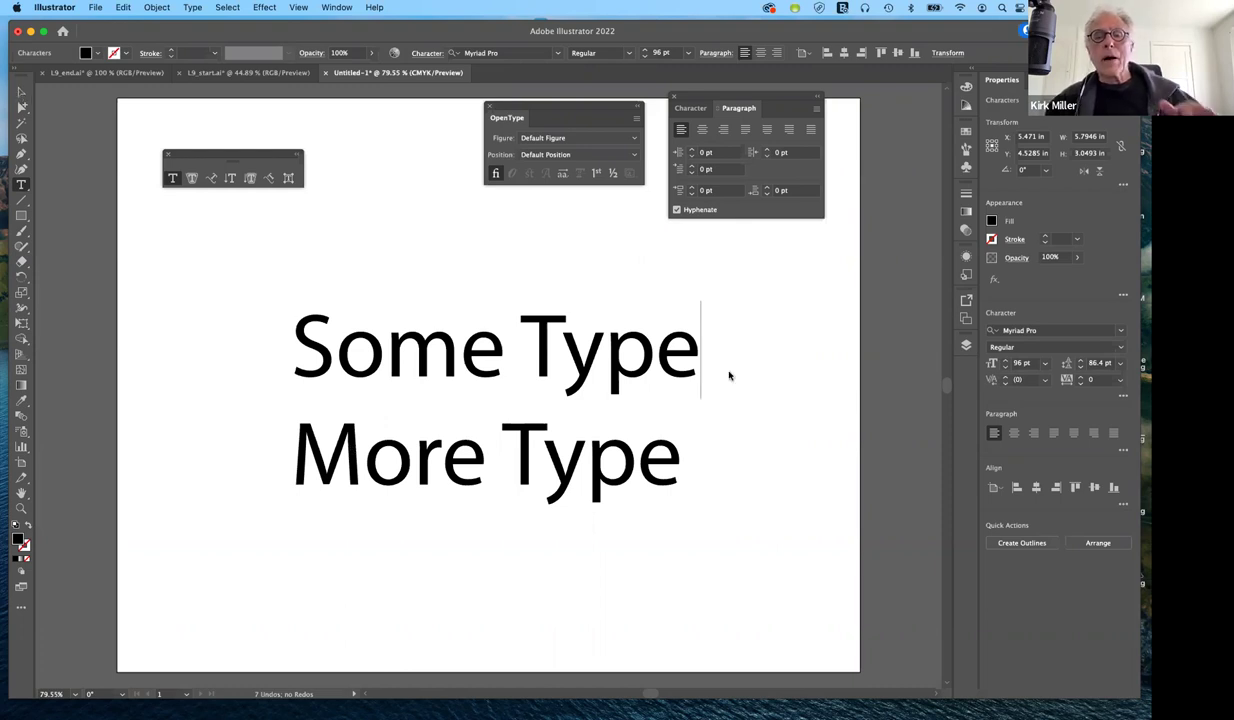
Finish editing the two-line text and try the type conversion handle beside its bounding box.
key("Escape")
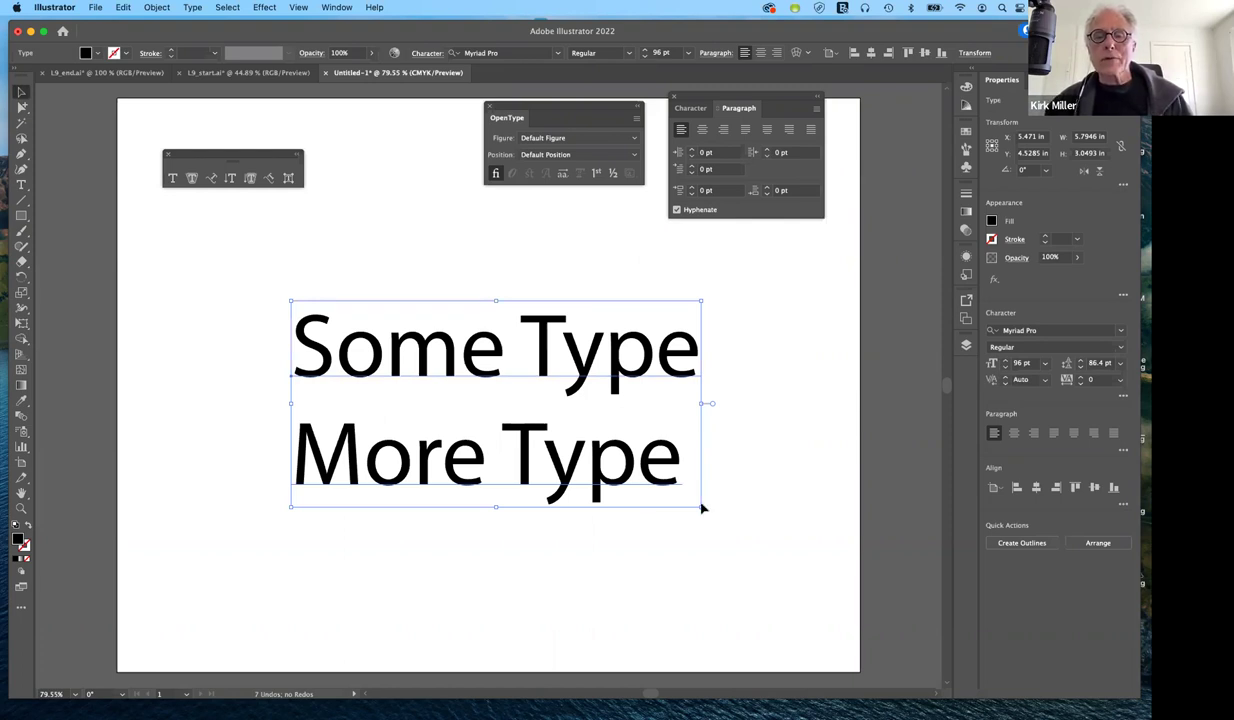
left_click_drag(716, 406, 712, 406)
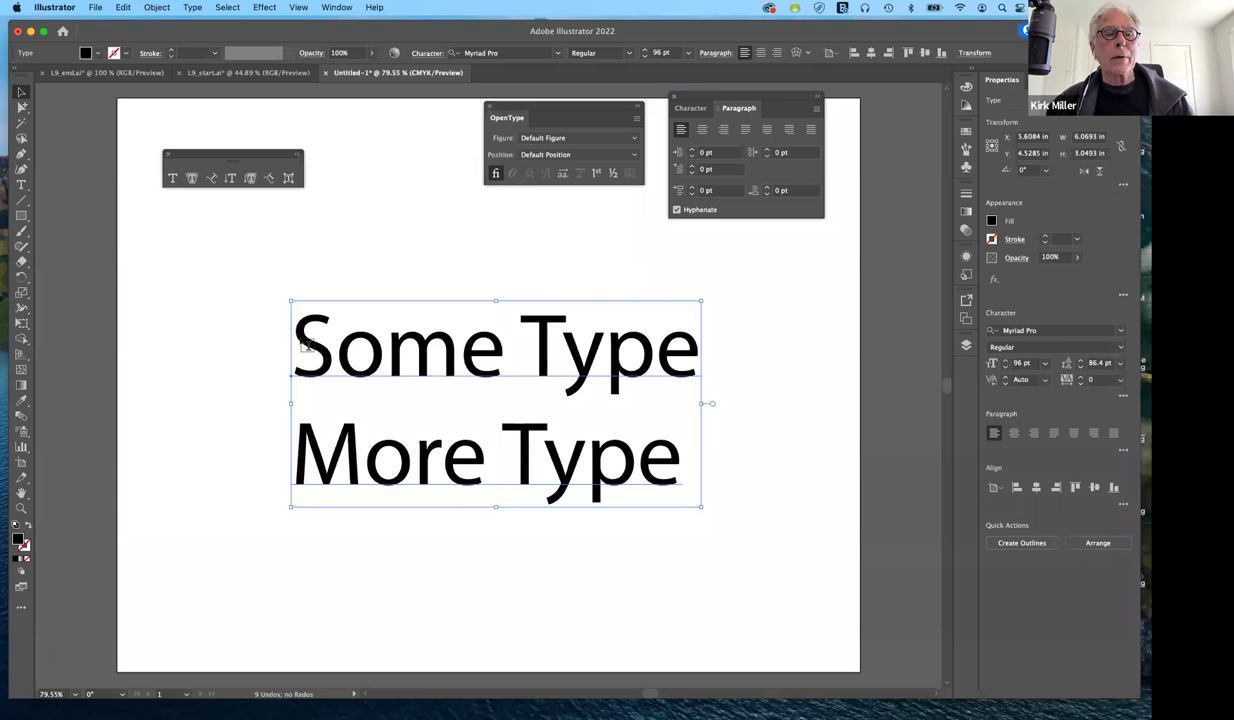
Select both lines of the "Some Type / More Type" text and set their leading to Auto.
key("t")
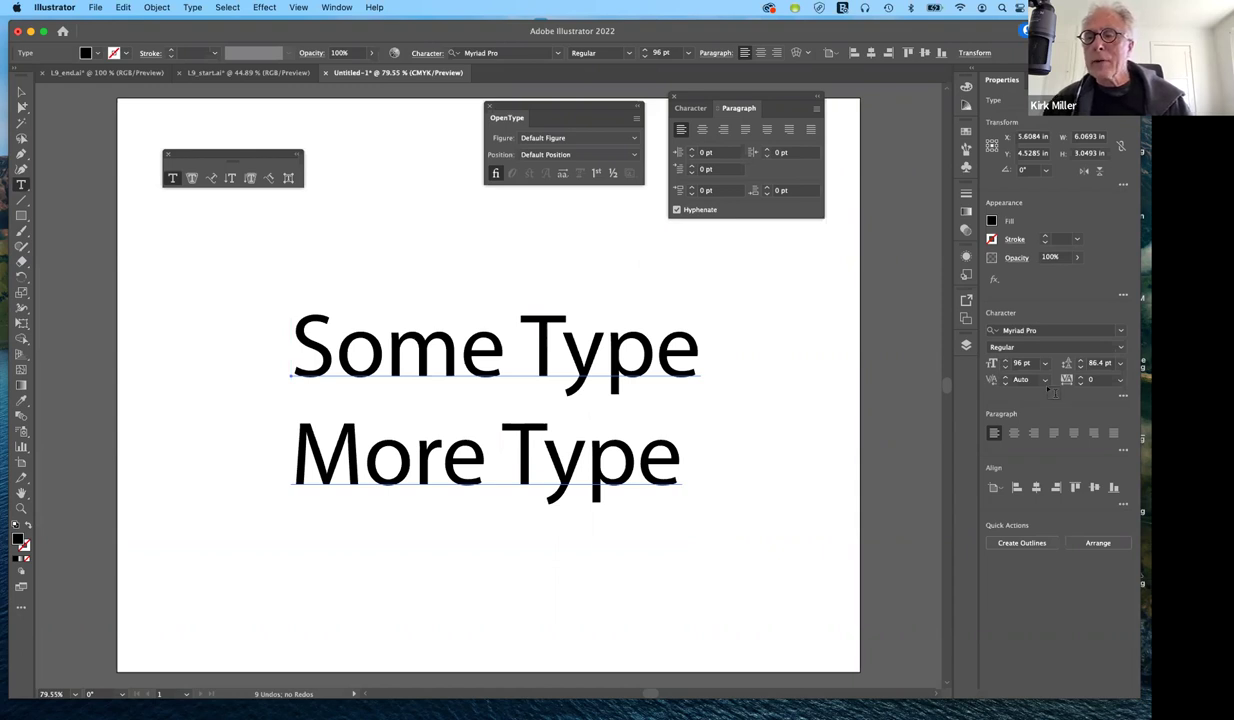
key("super+a")
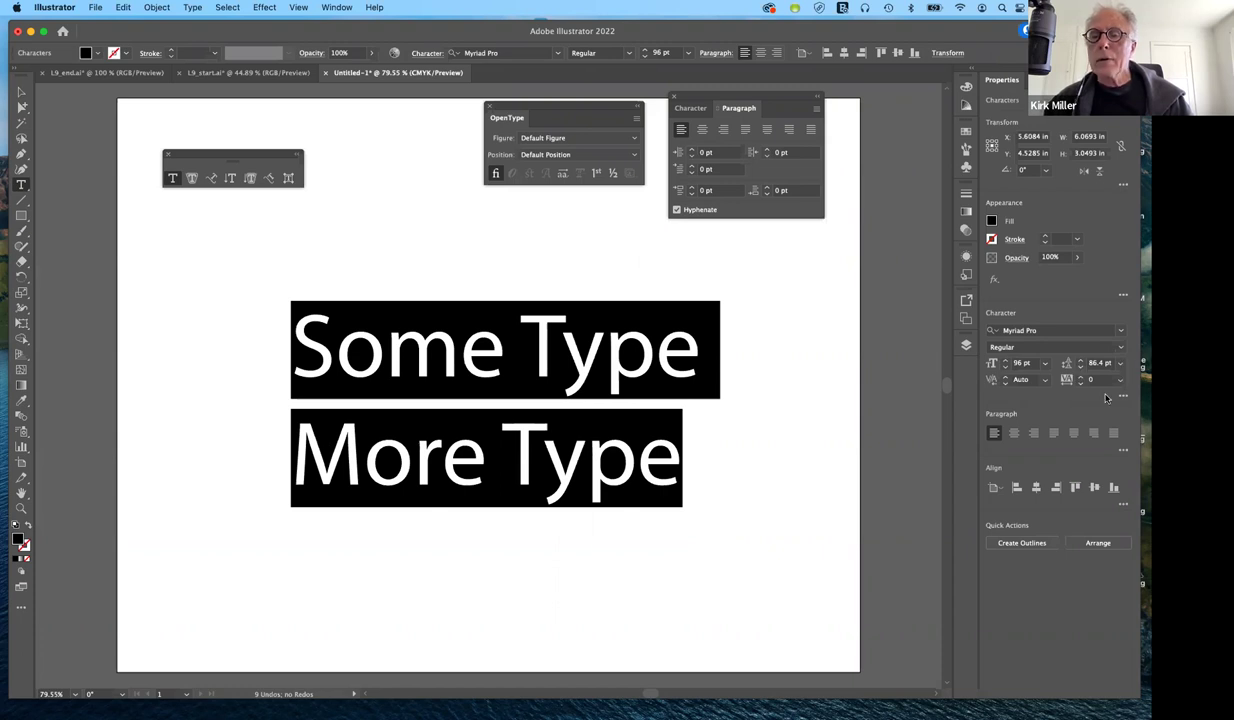
left_click(1120, 363)
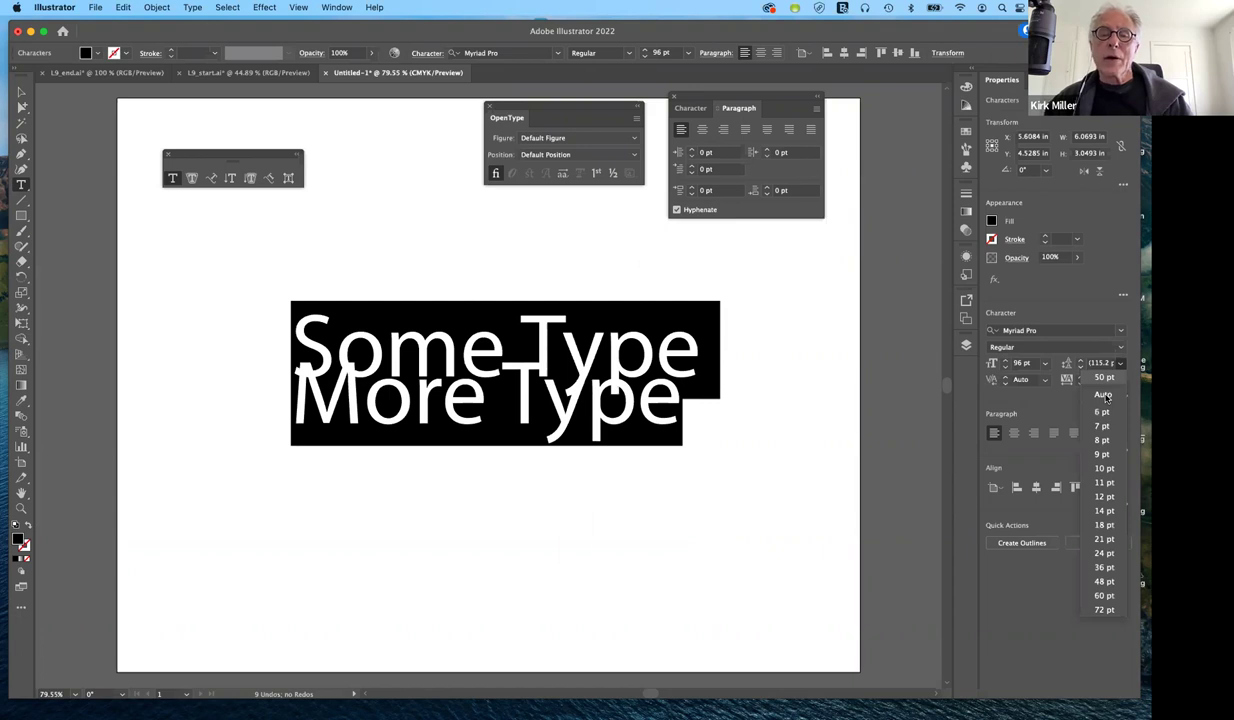
left_click(866, 413)
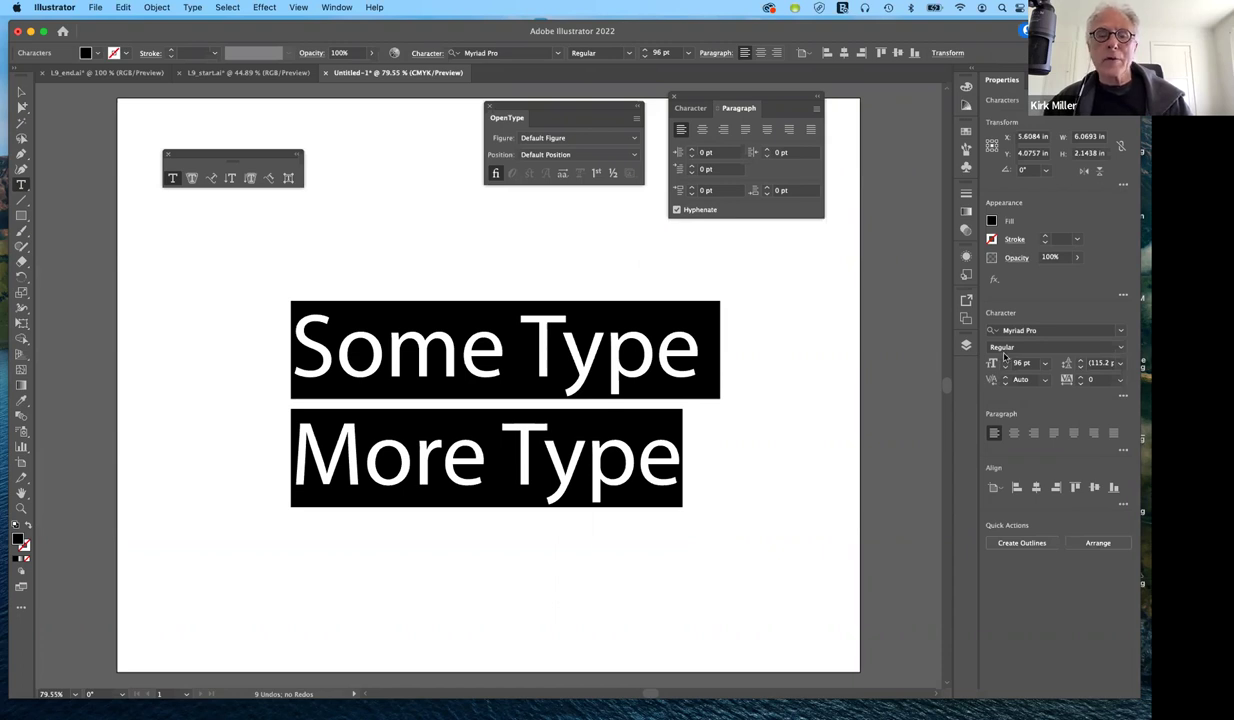
Reduce the leading of the two selected lines to 112 pt, and set it to exactly 96 pt.
left_click(1088, 370)
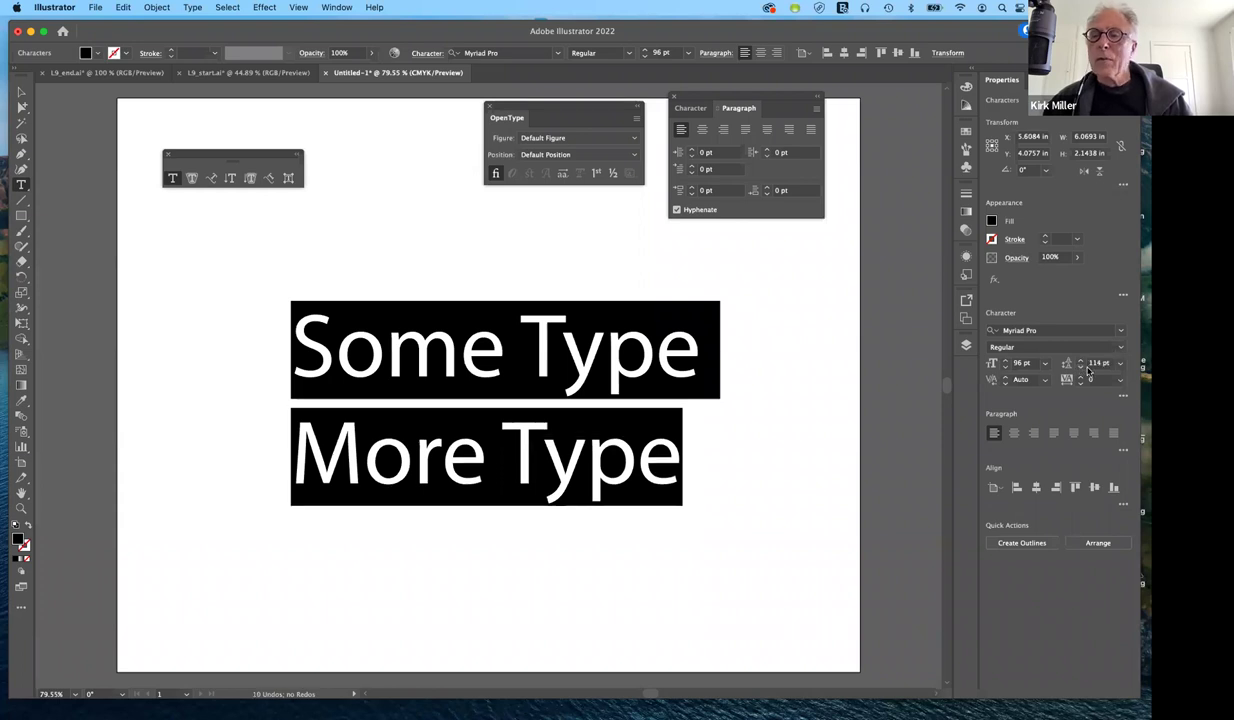
scroll(1104, 364, "down", 2)
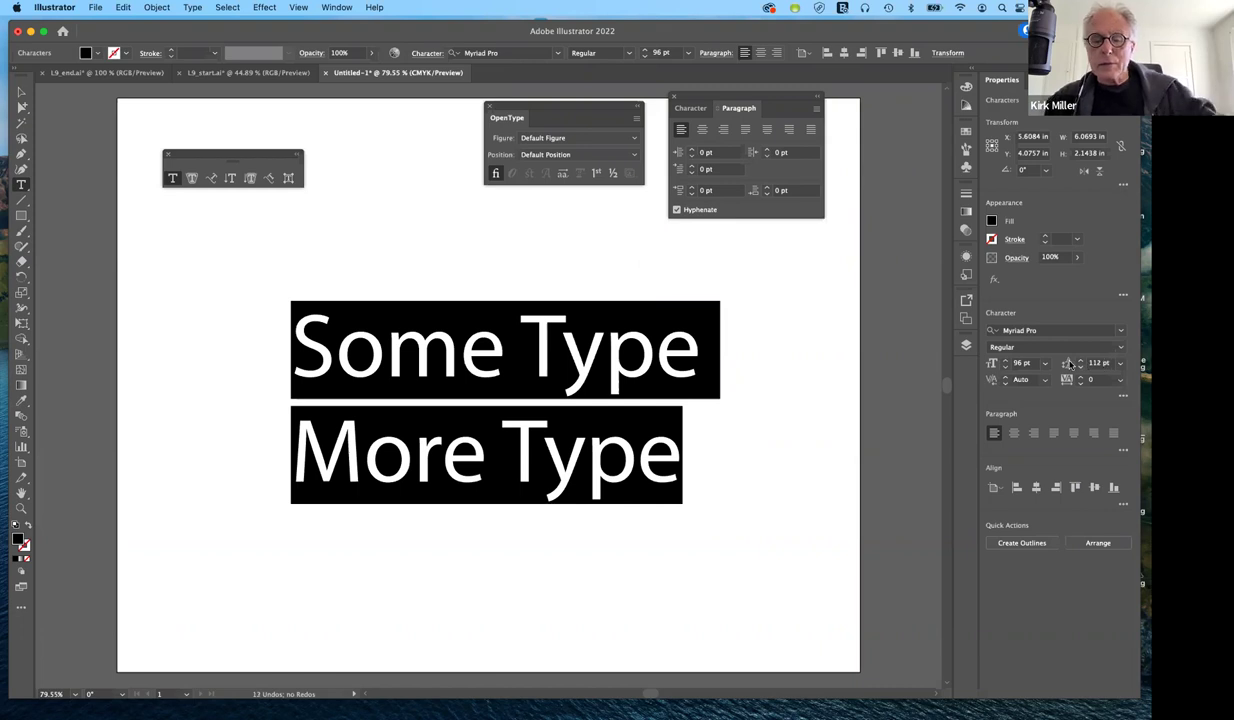
left_click_drag(1069, 364, 1071, 364)
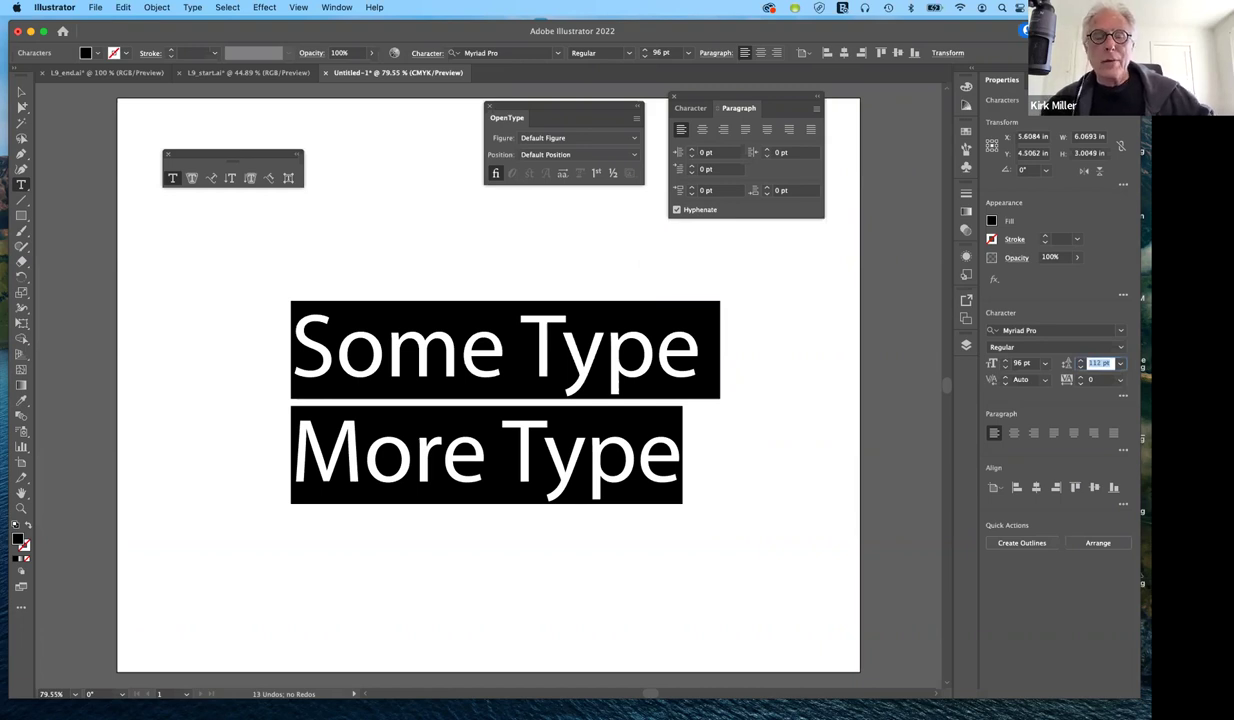
type("96")
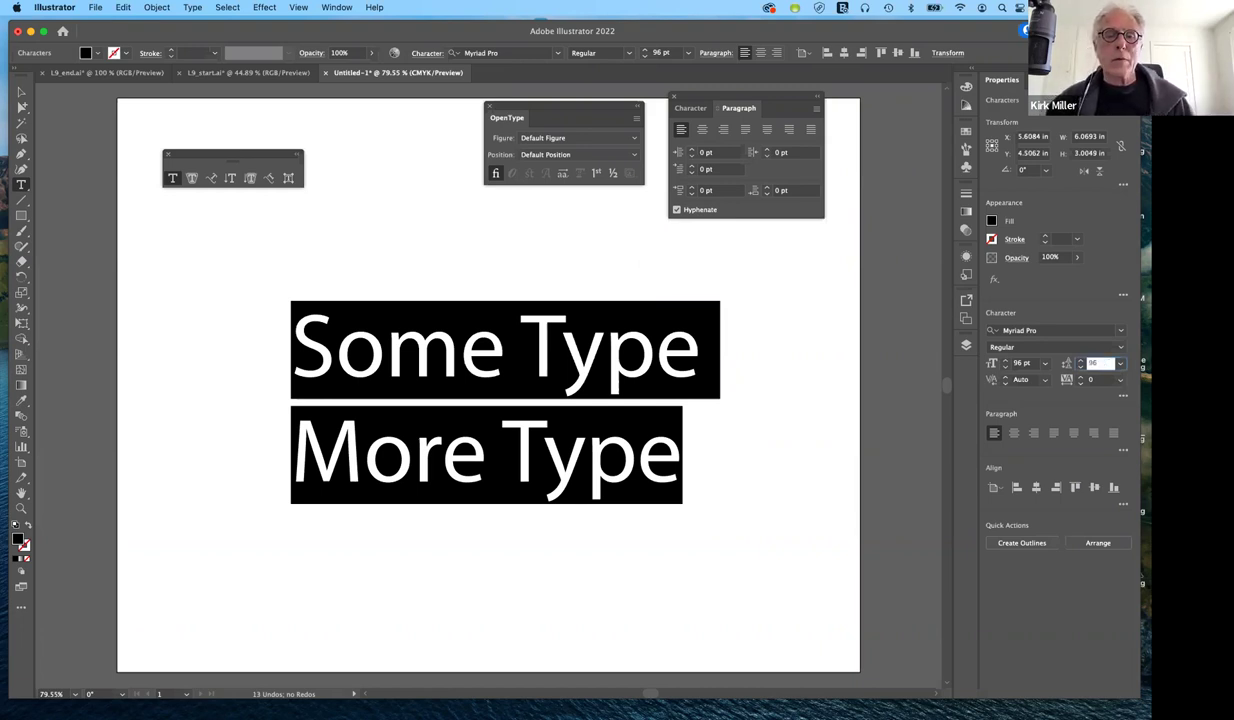
key("Tab")
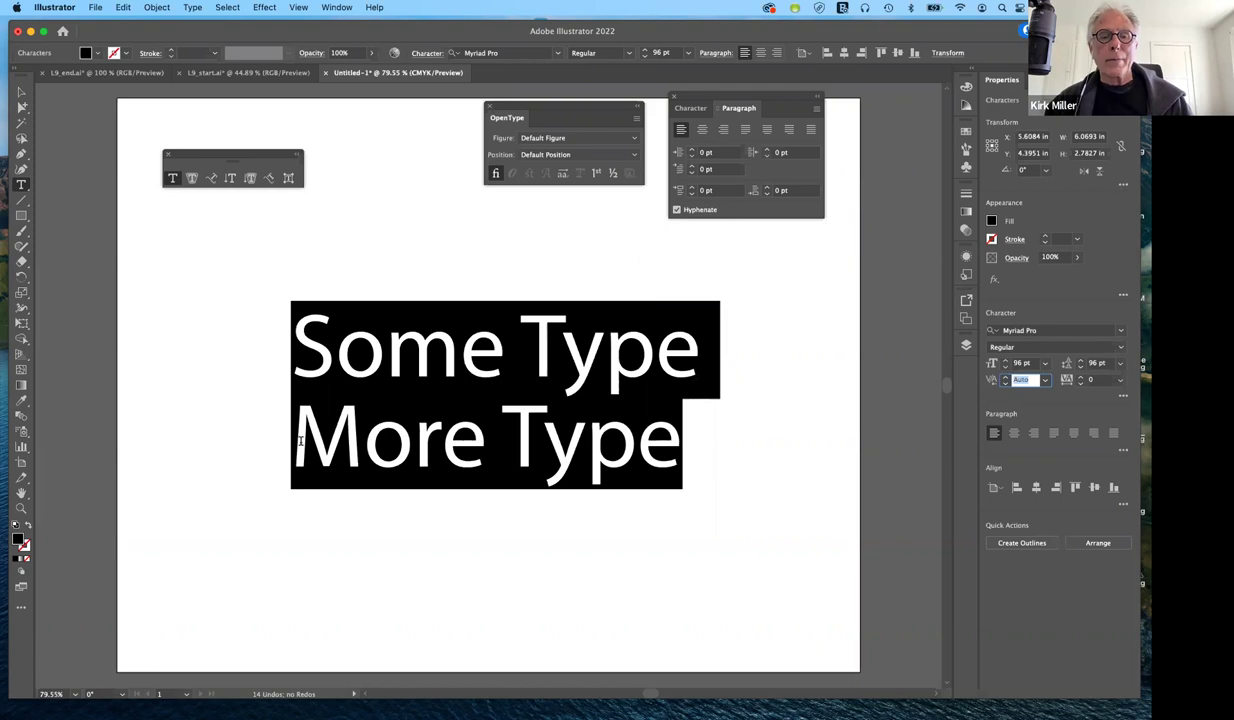
Try a tracking value of 50 on the "More Type" line only and undo it.
left_click(487, 440)
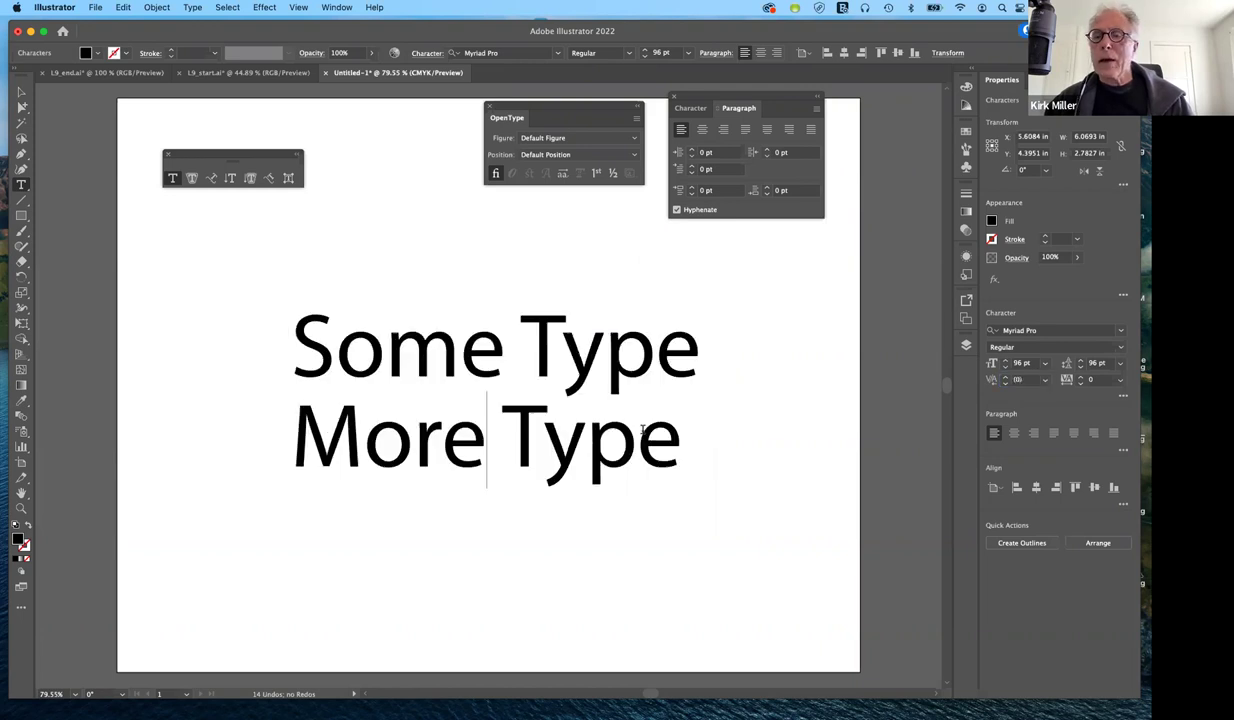
key("Home")
key("shift+End")
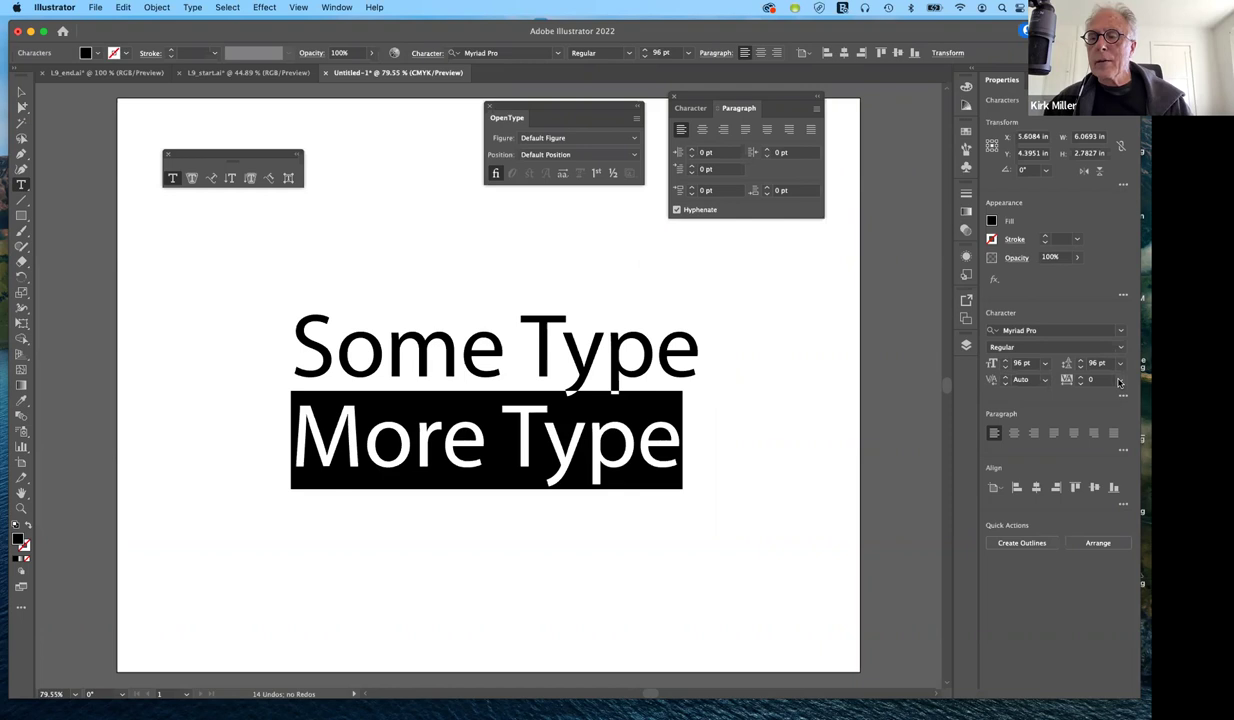
left_click(1120, 380)
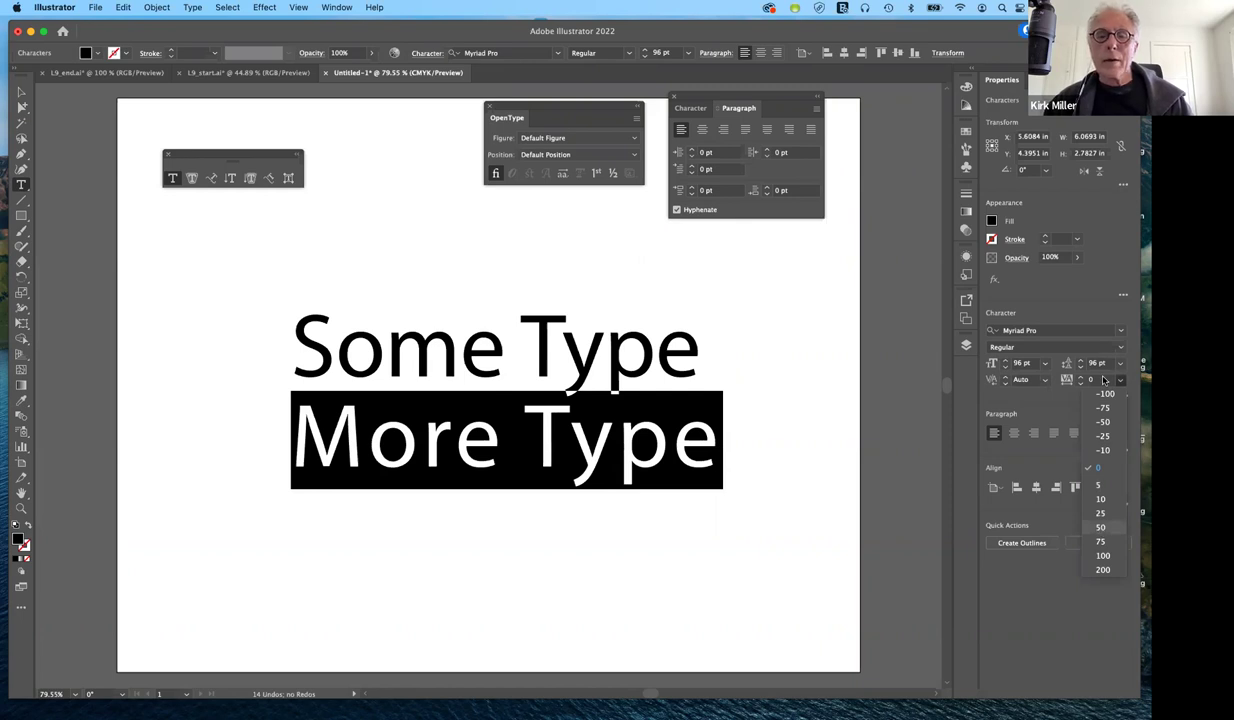
left_click(1100, 527)
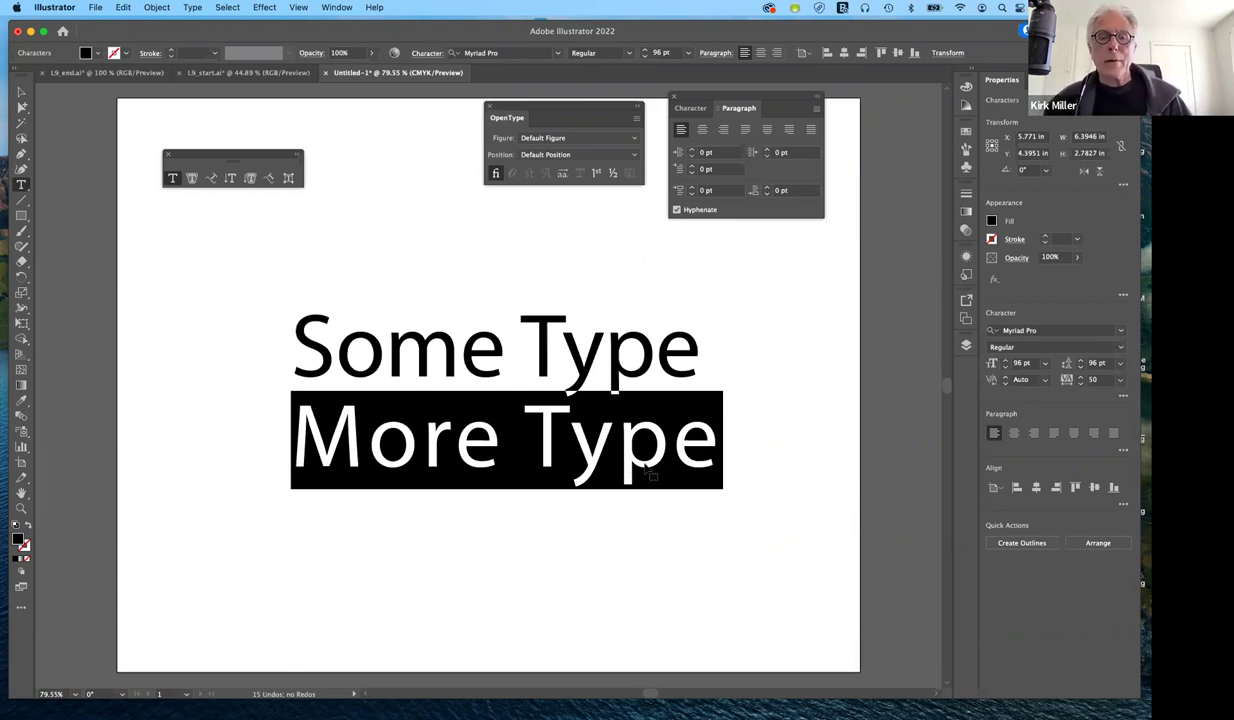
key("super+z")
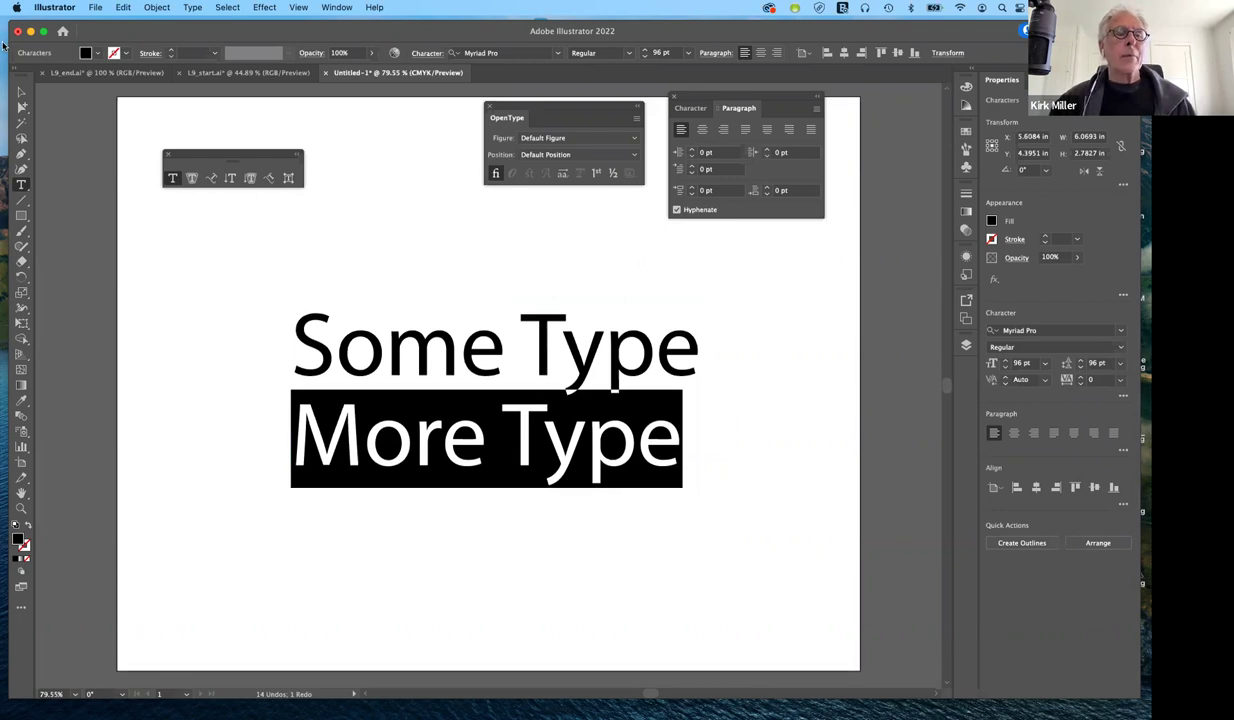
Finish editing the two-line text and move the object to the artboard's upper-left area, centred at about X 3.70 in, Y 2.46 in.
scroll(76, 140, "down", 2)
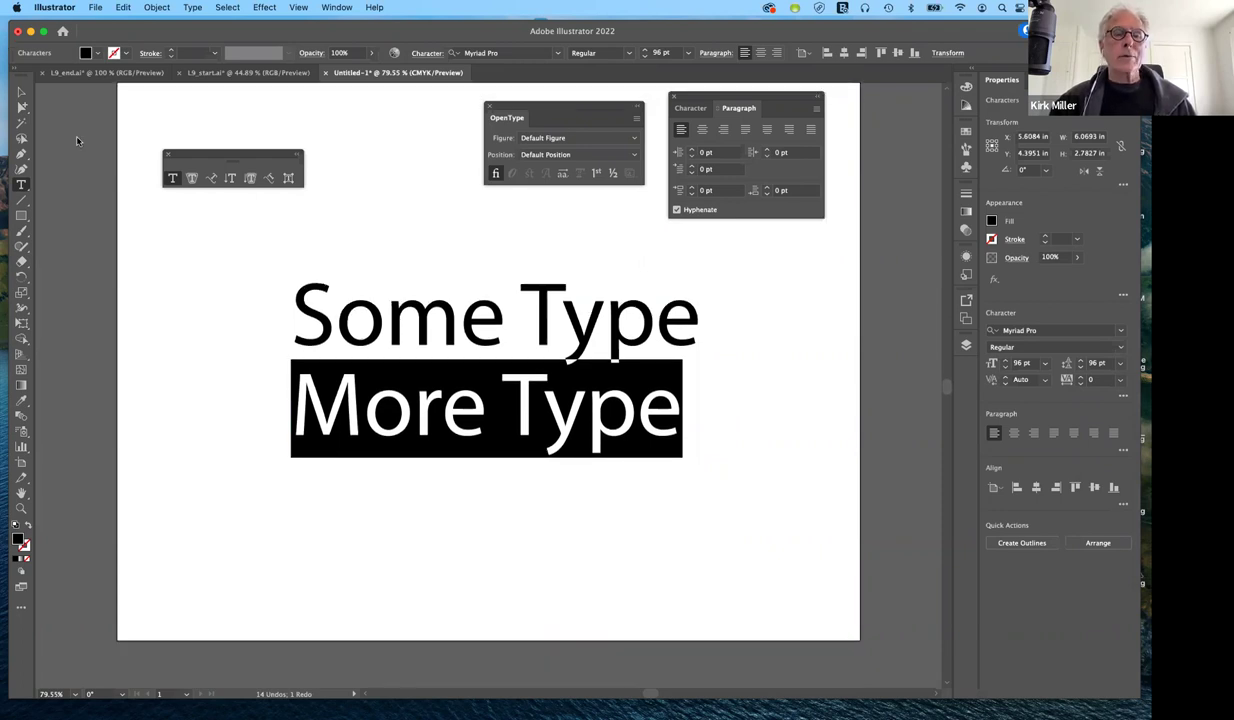
key("Escape")
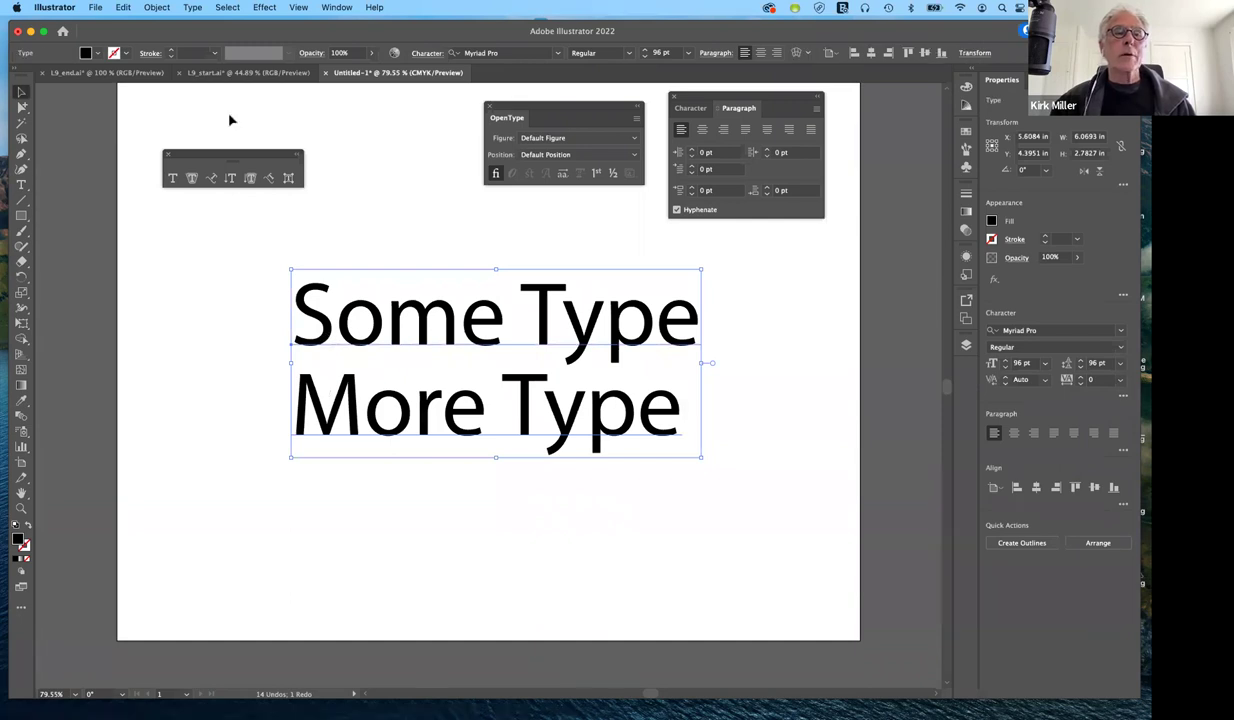
left_click_drag(201, 163, 327, 371)
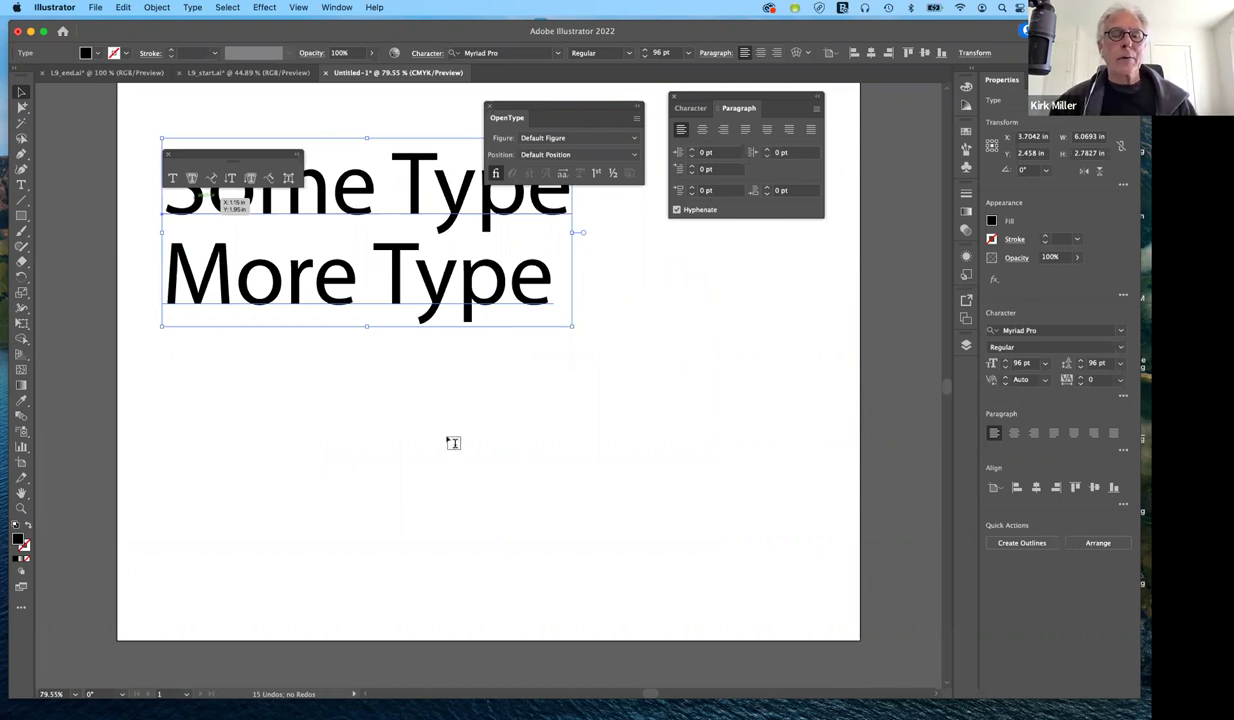
Draw an area type frame about 5.21 in wide by 3.12 in high below the point type and set its placeholder text to 12 pt.
key("t")
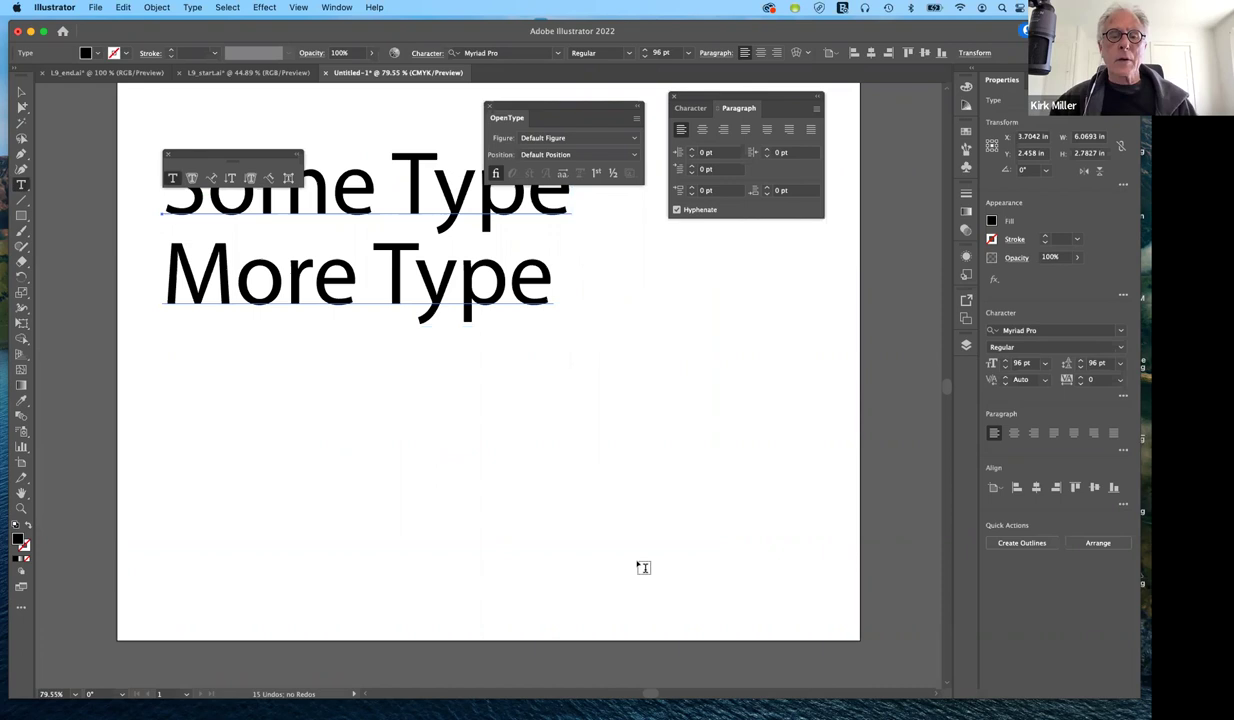
left_click_drag(308, 354, 625, 550)
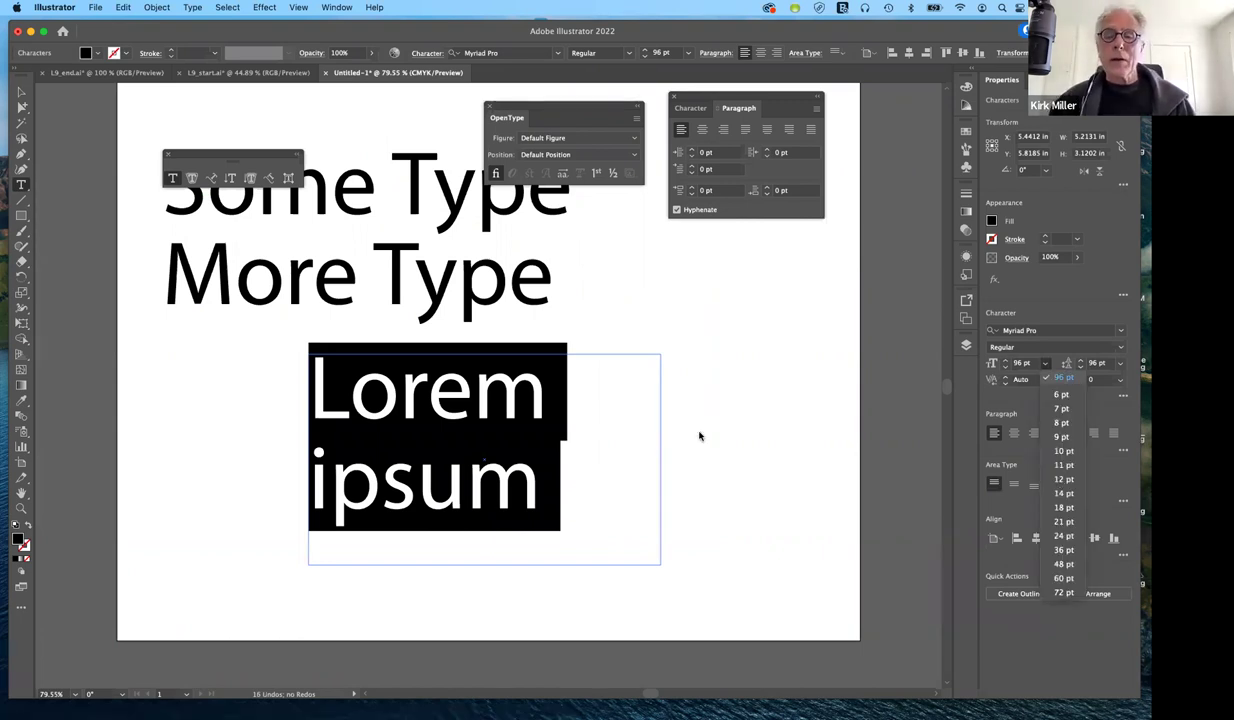
key("Down")
key("Down")
key("Down")
key("Down")
key("Down")
key("Down")
key("Down")
key("Return")
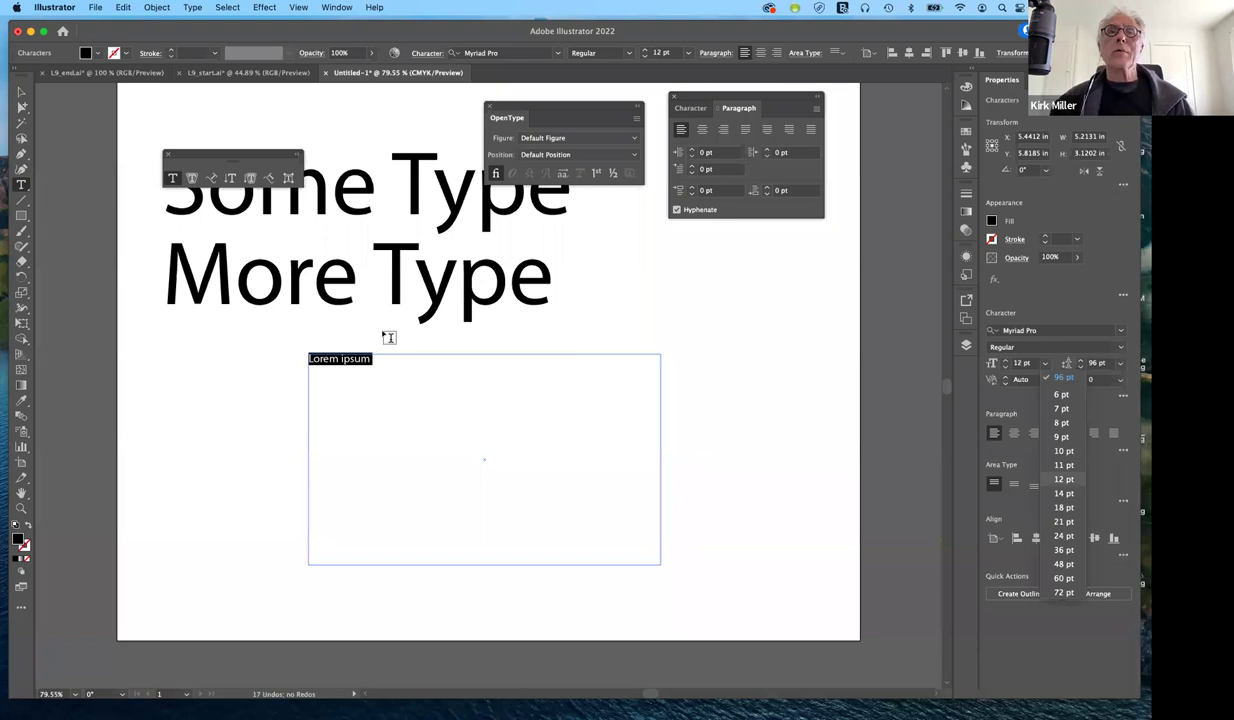
key("Escape")
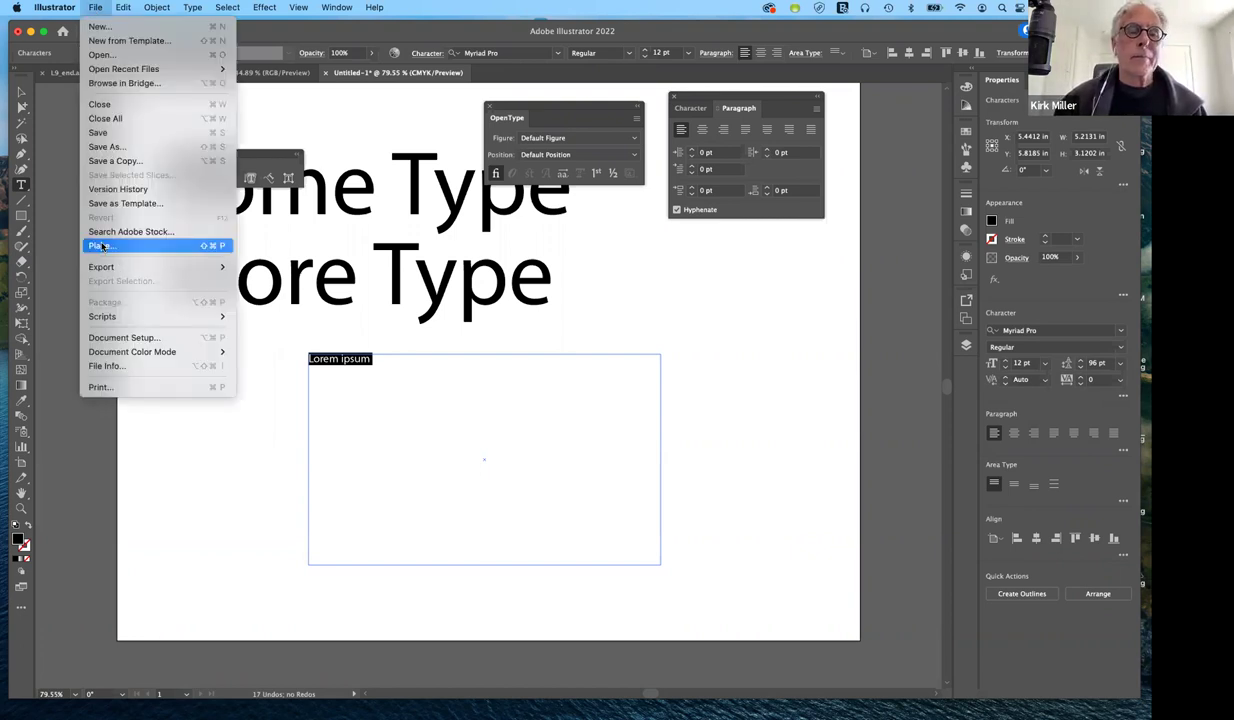
Choose the file L9_text.txt from the Lesson09 folder for placing into the document.
left_click(461, 406)
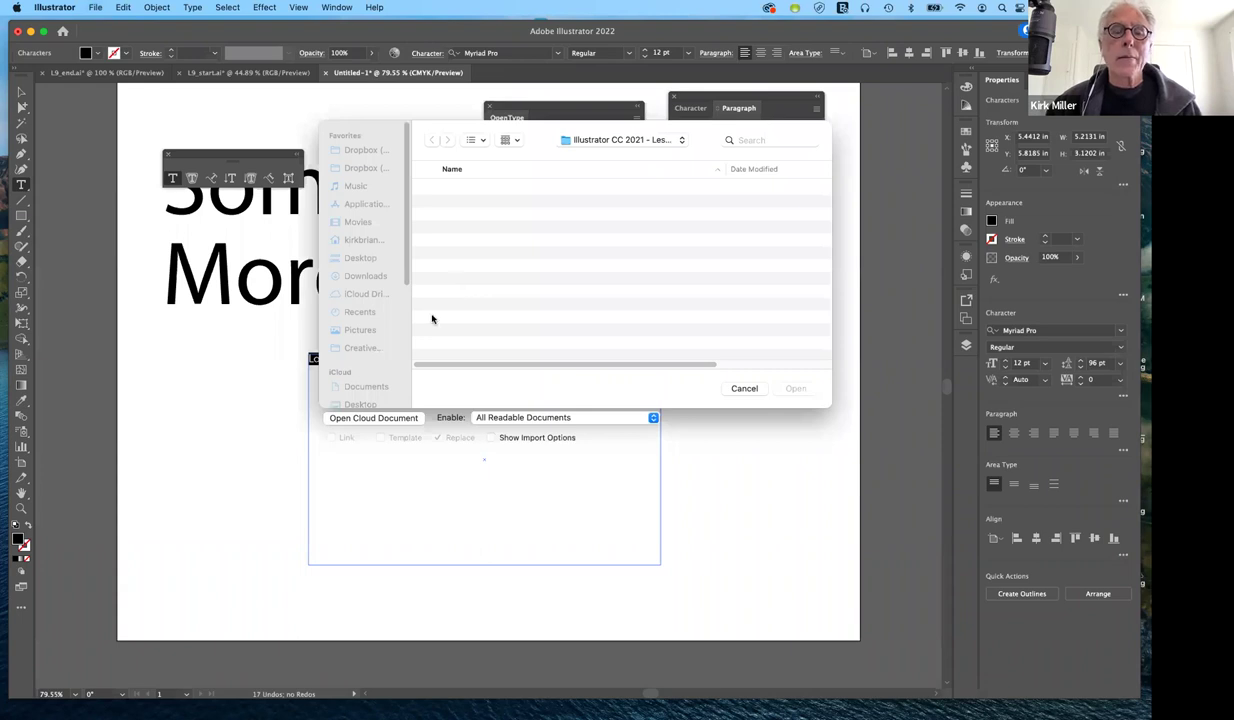
left_click(432, 318)
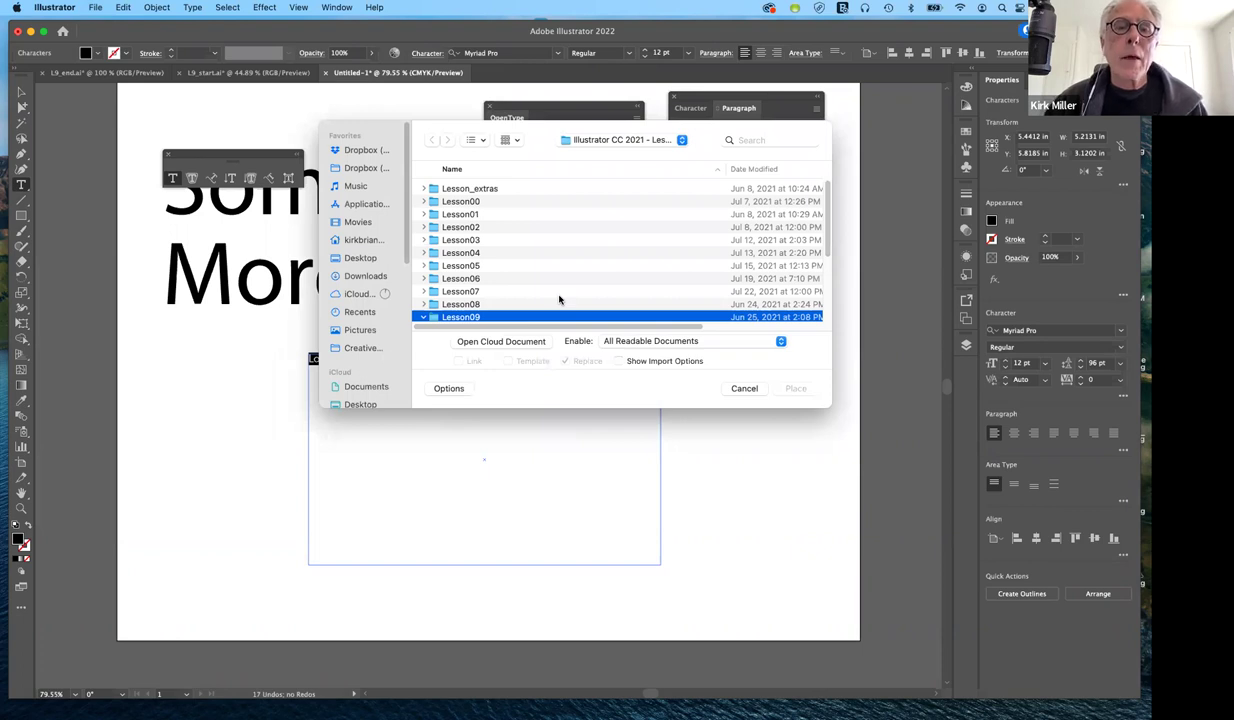
key("super+Down")
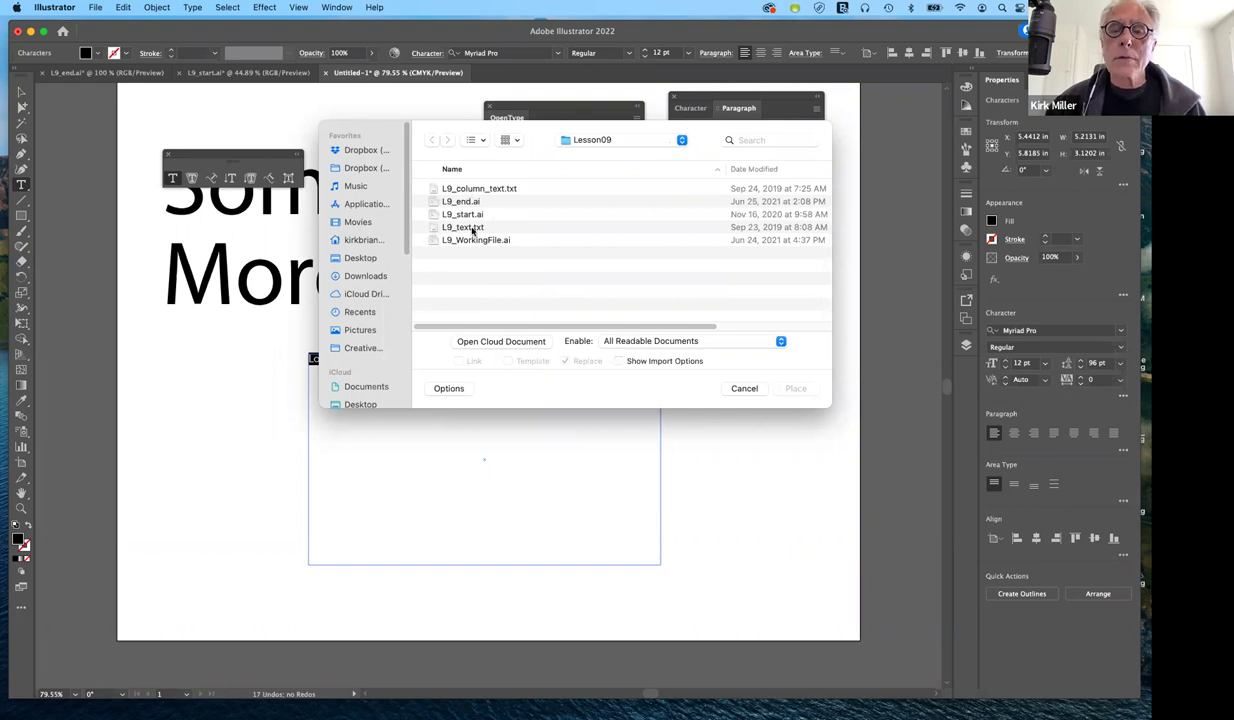
left_click(473, 230)
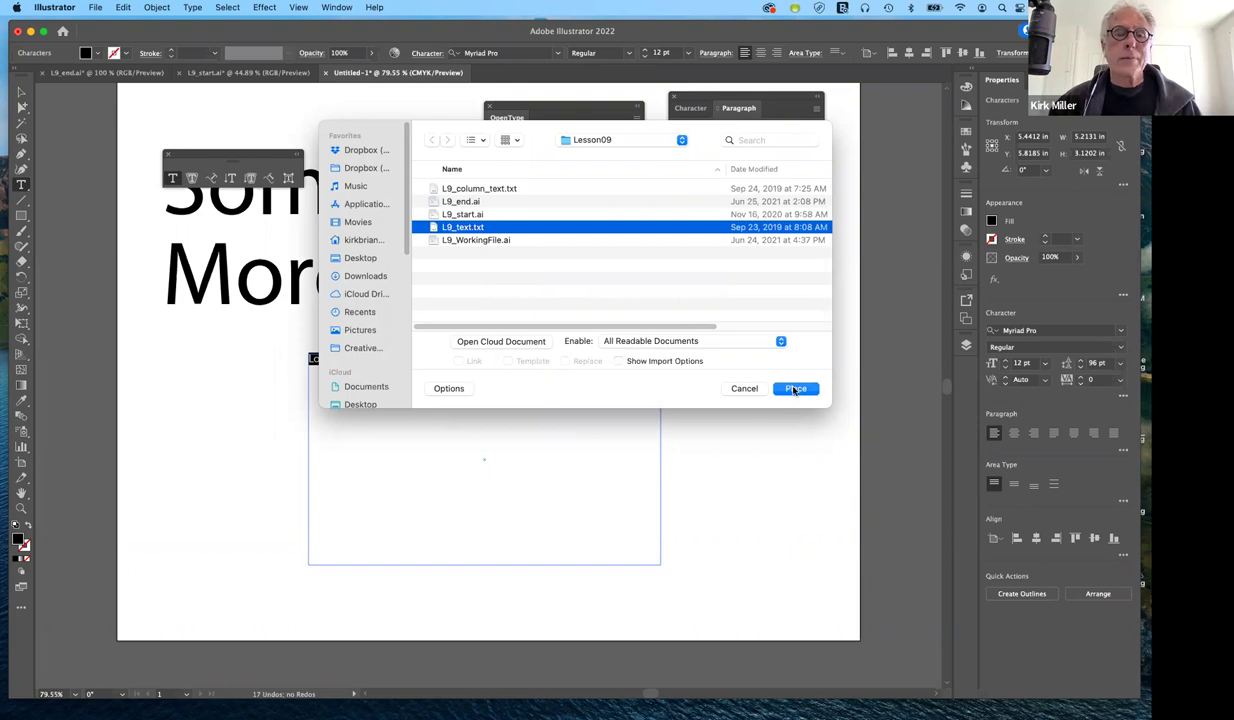
left_click(795, 389)
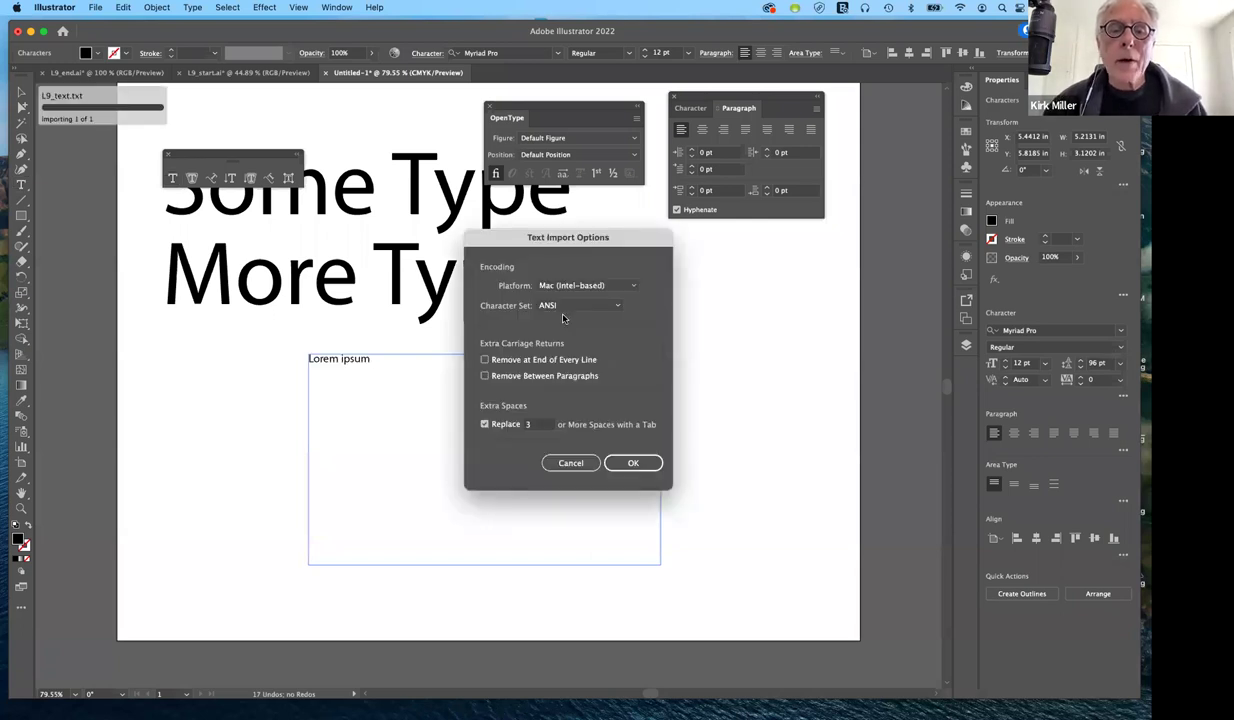
Accept the text import options, replacing 3 or more spaces with a tab, and insert the recipe text after "Lorem ipsum" in the frame.
double_click(535, 423)
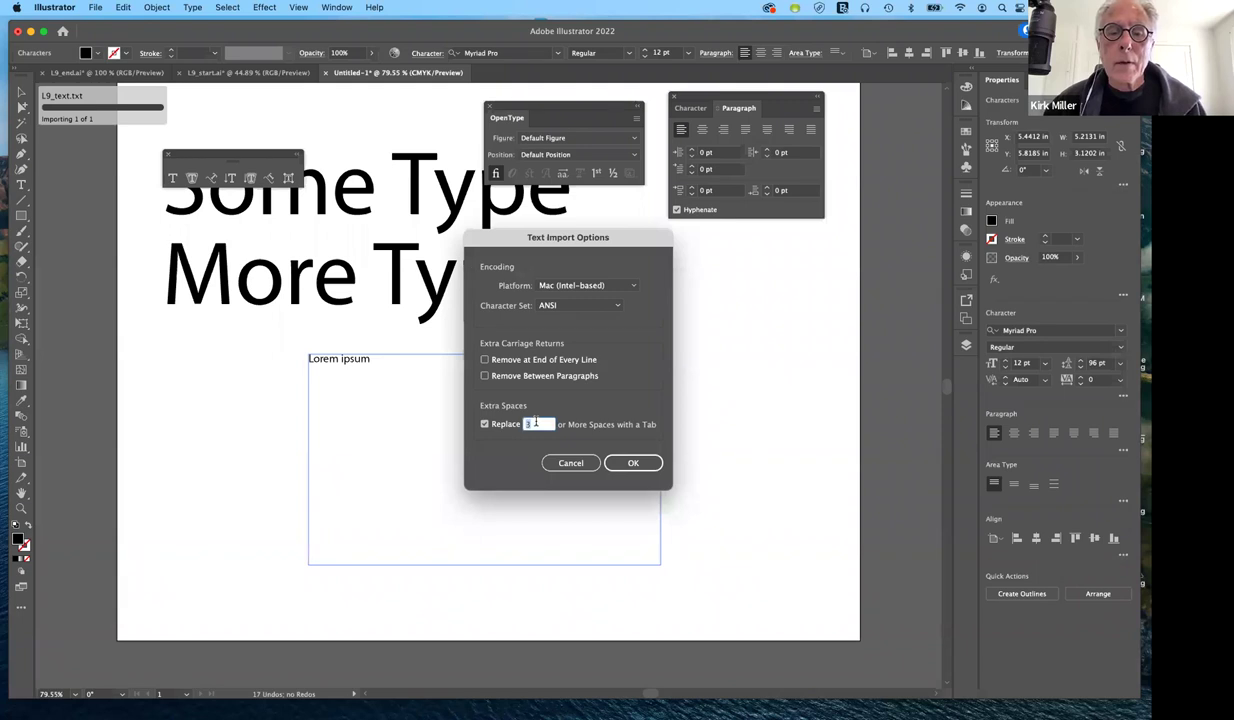
left_click(630, 463)
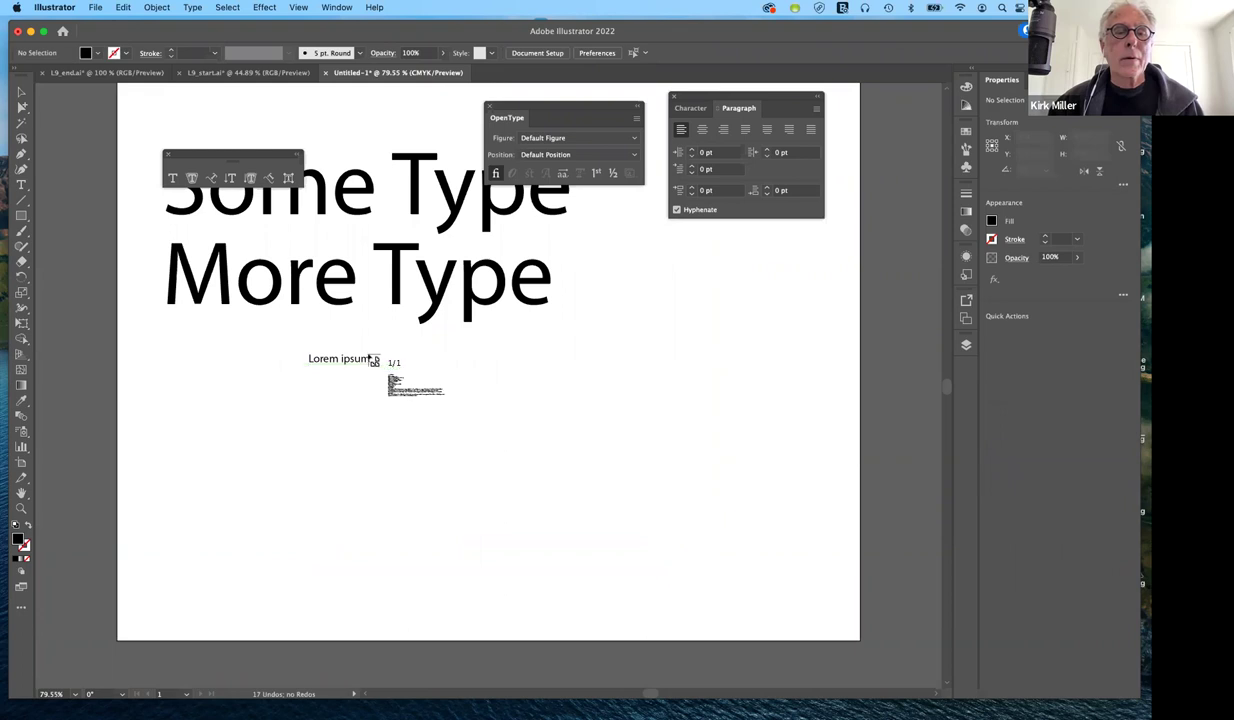
left_click(399, 428)
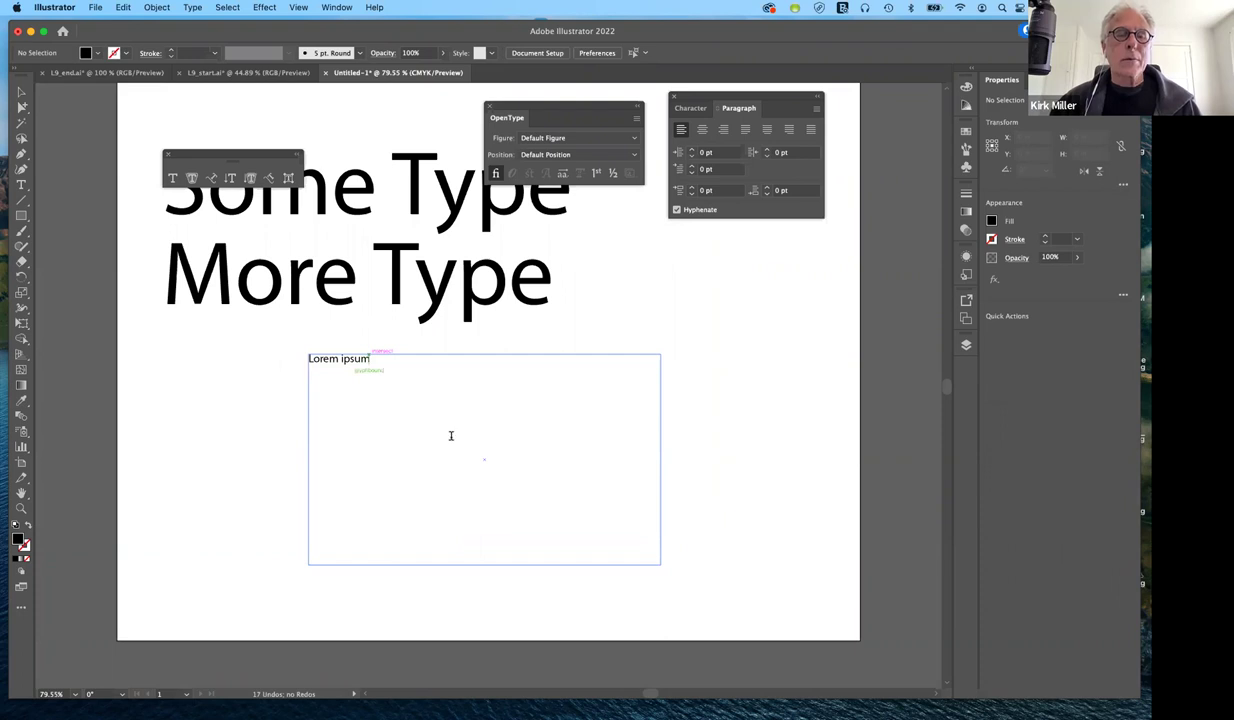
key("super+v")
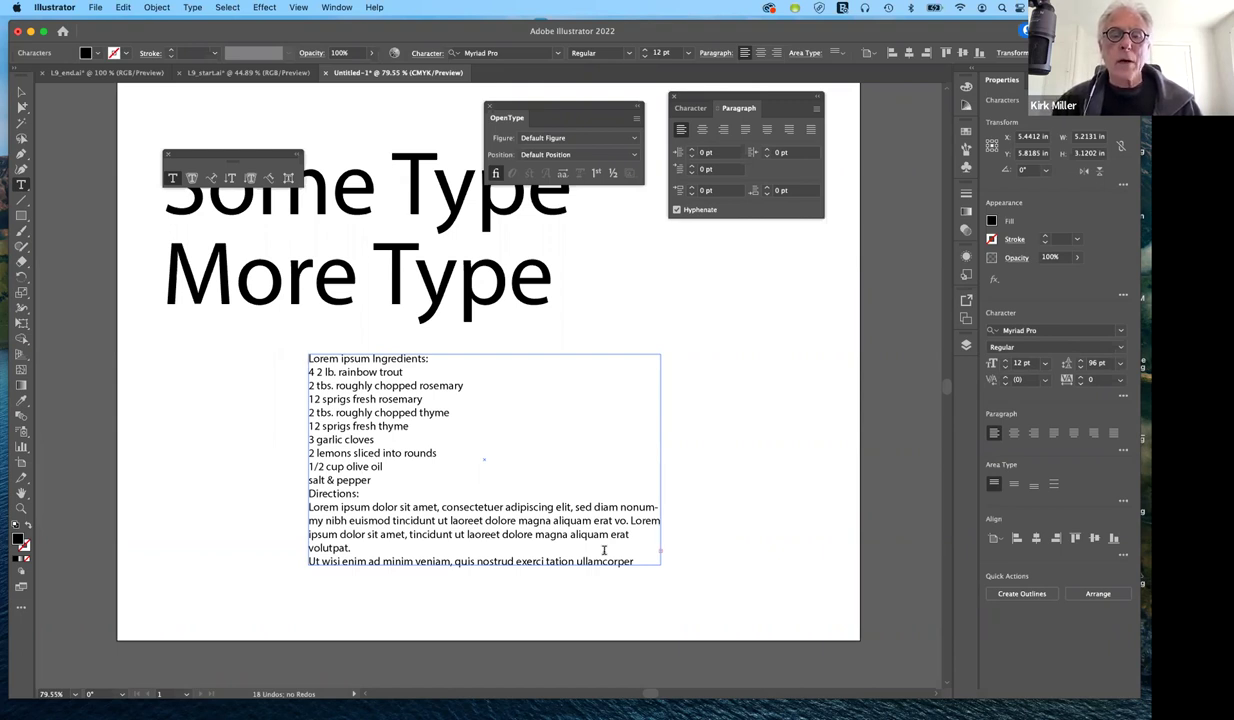
Examine the overflow marker near the lower-right corner of the recipe text frame.
scroll(608, 551, "down", 2)
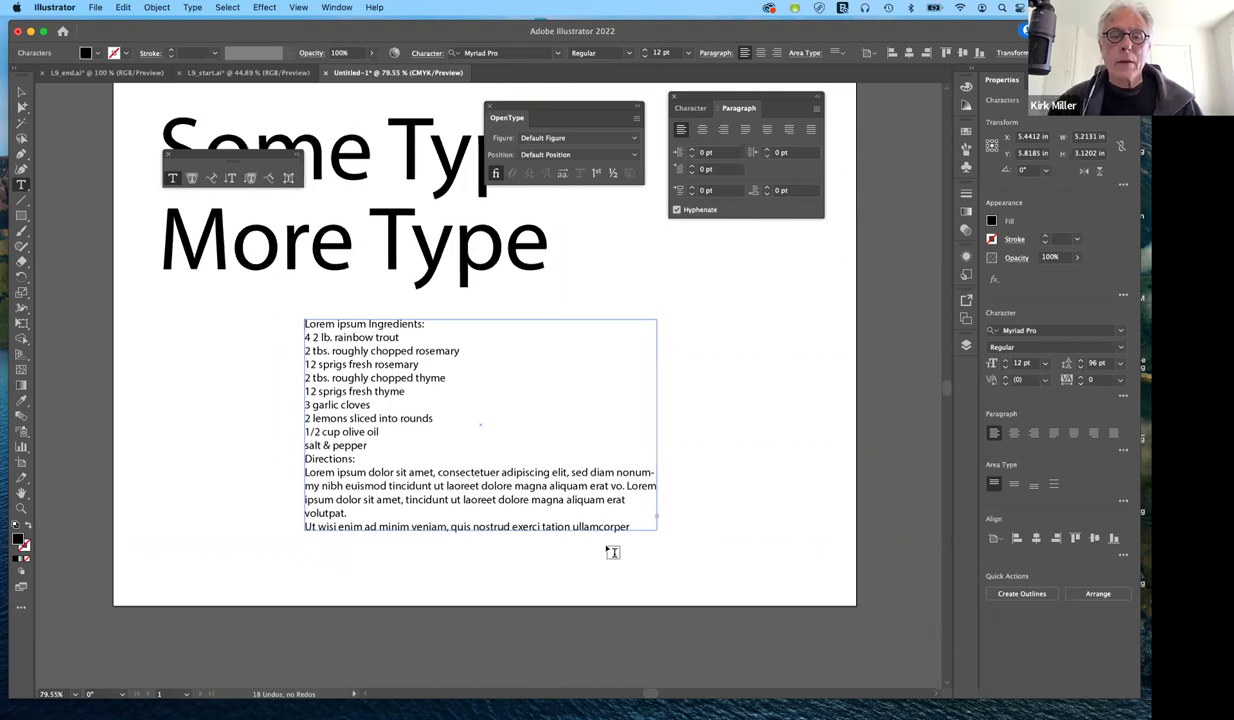
scroll(642, 501, "up", 2)
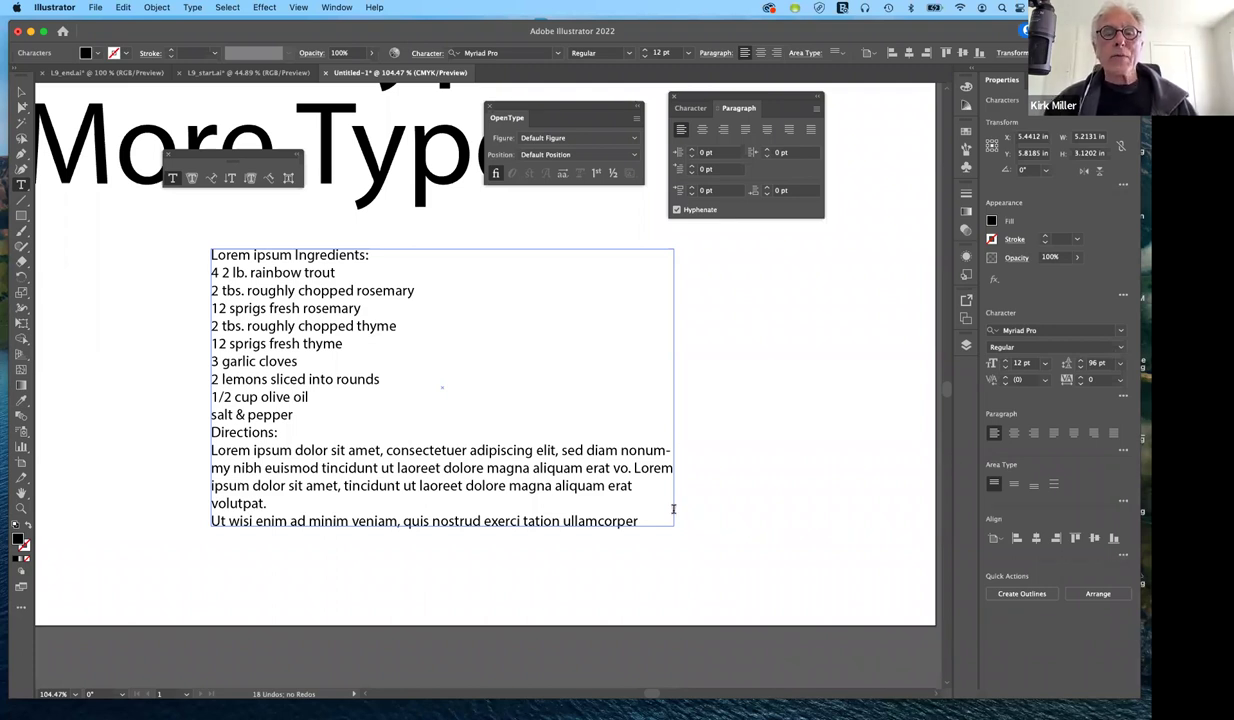
left_click(627, 469)
type(".")
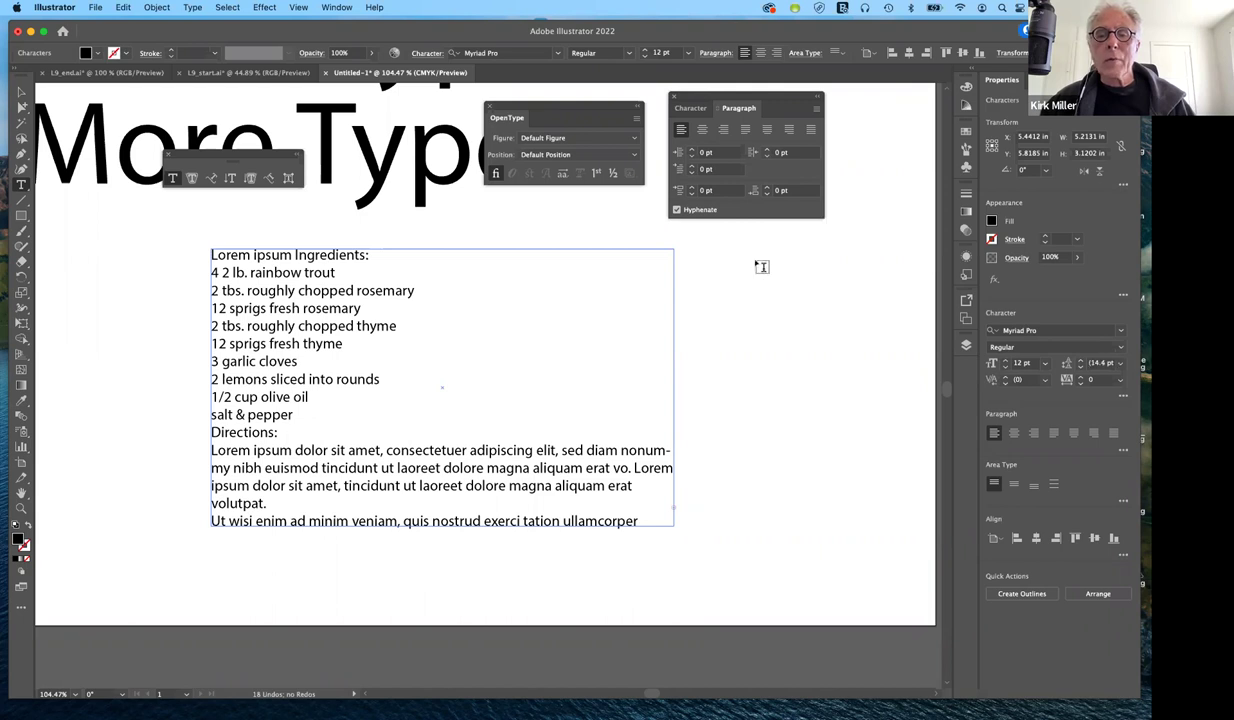
left_click(673, 506)
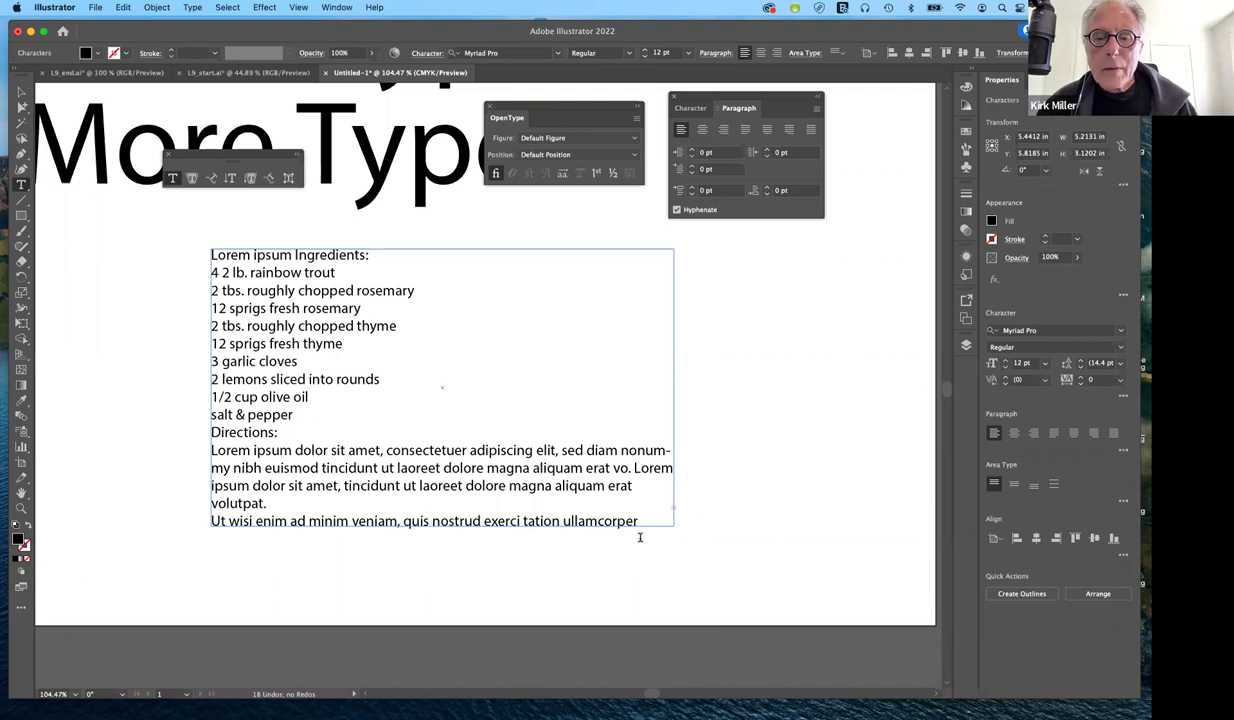
scroll(640, 537, "up", 5)
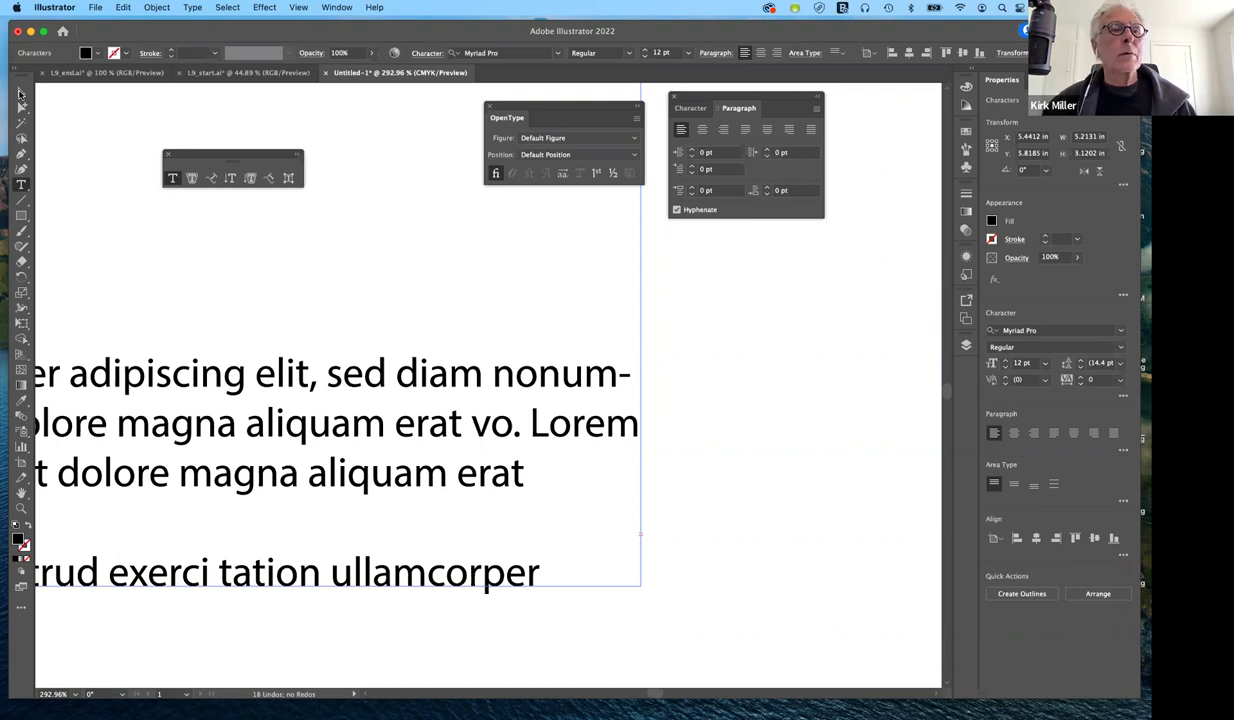
Try flowing the overflow recipe text into a new linked frame to the right of the original frame, and undo the linked frame.
key("Escape")
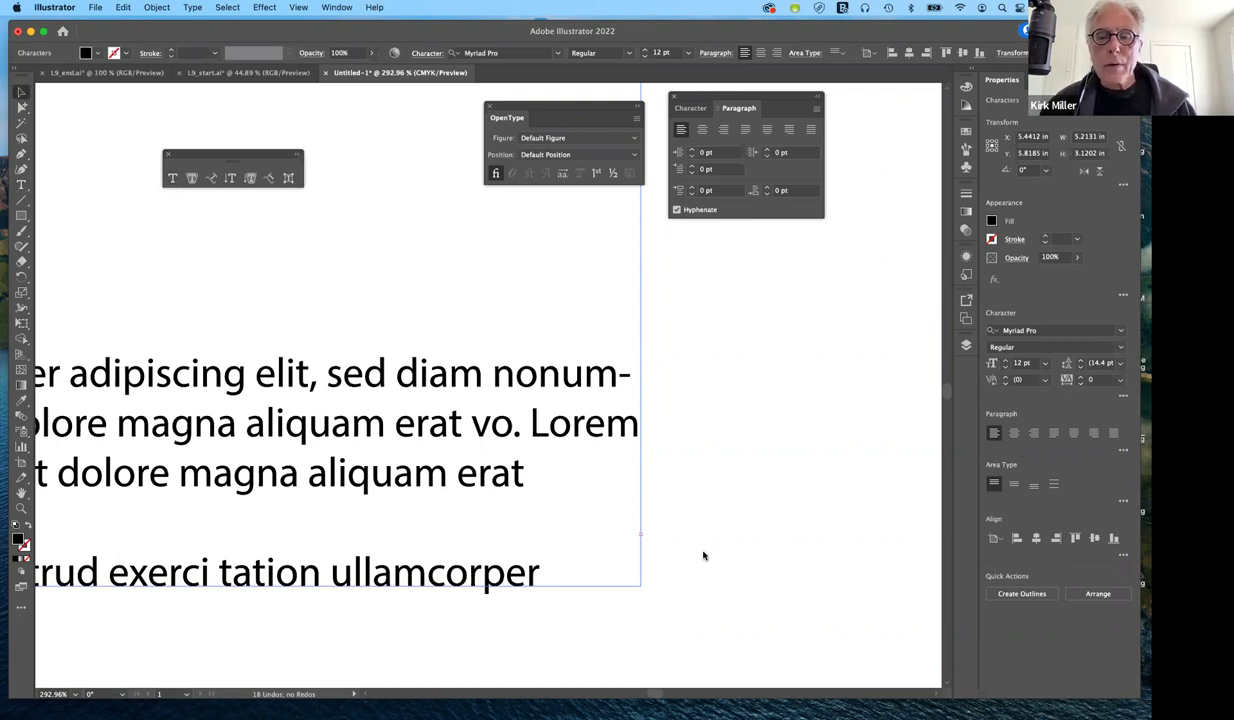
left_click(642, 538)
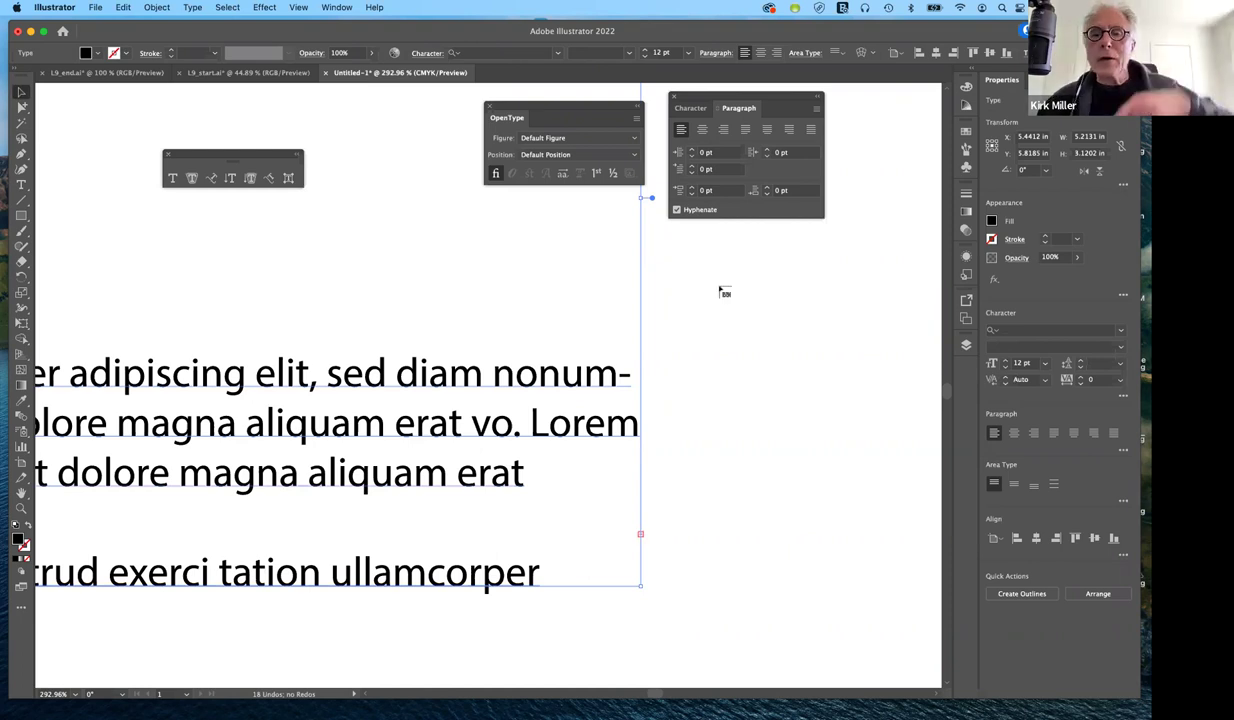
key("t")
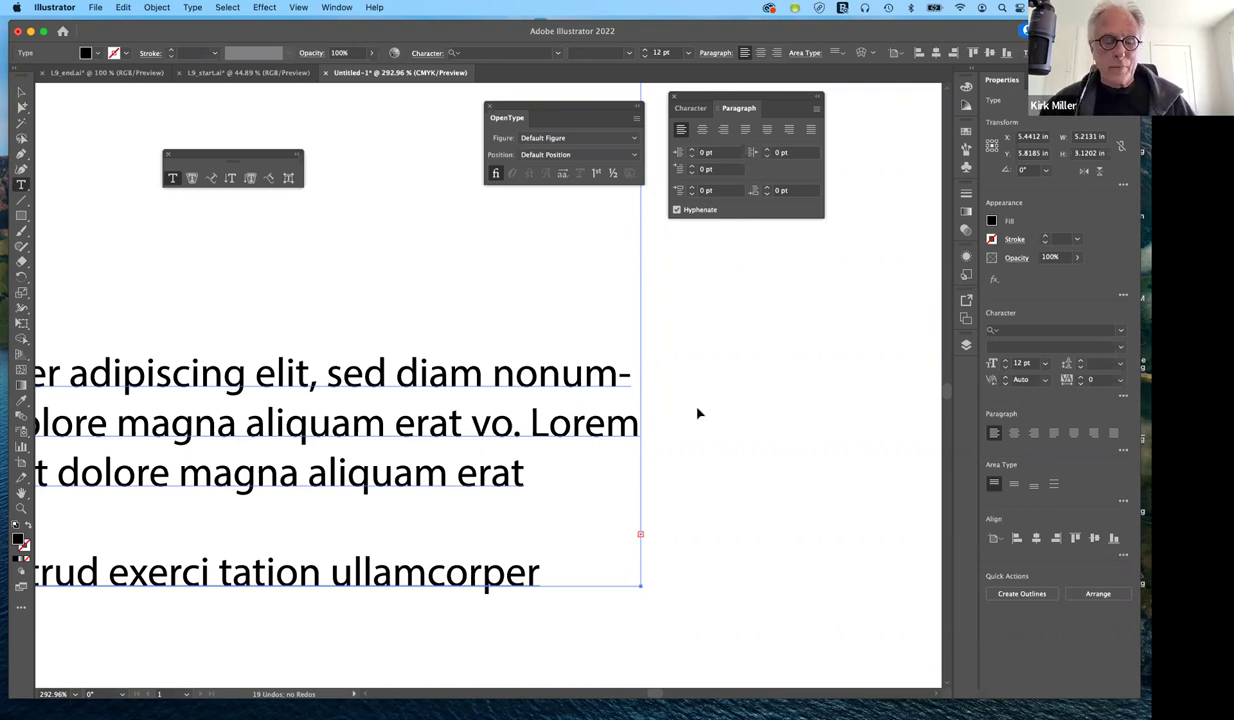
left_click(715, 272)
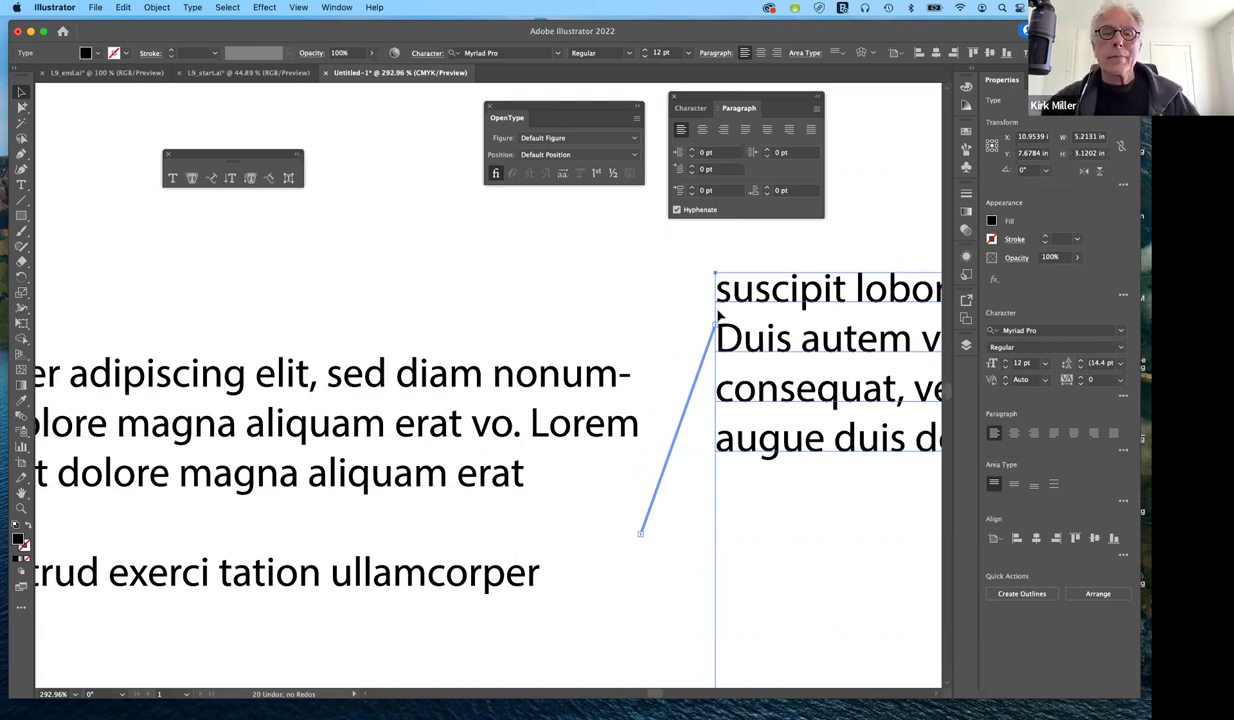
left_click(718, 316)
key("super+minus")
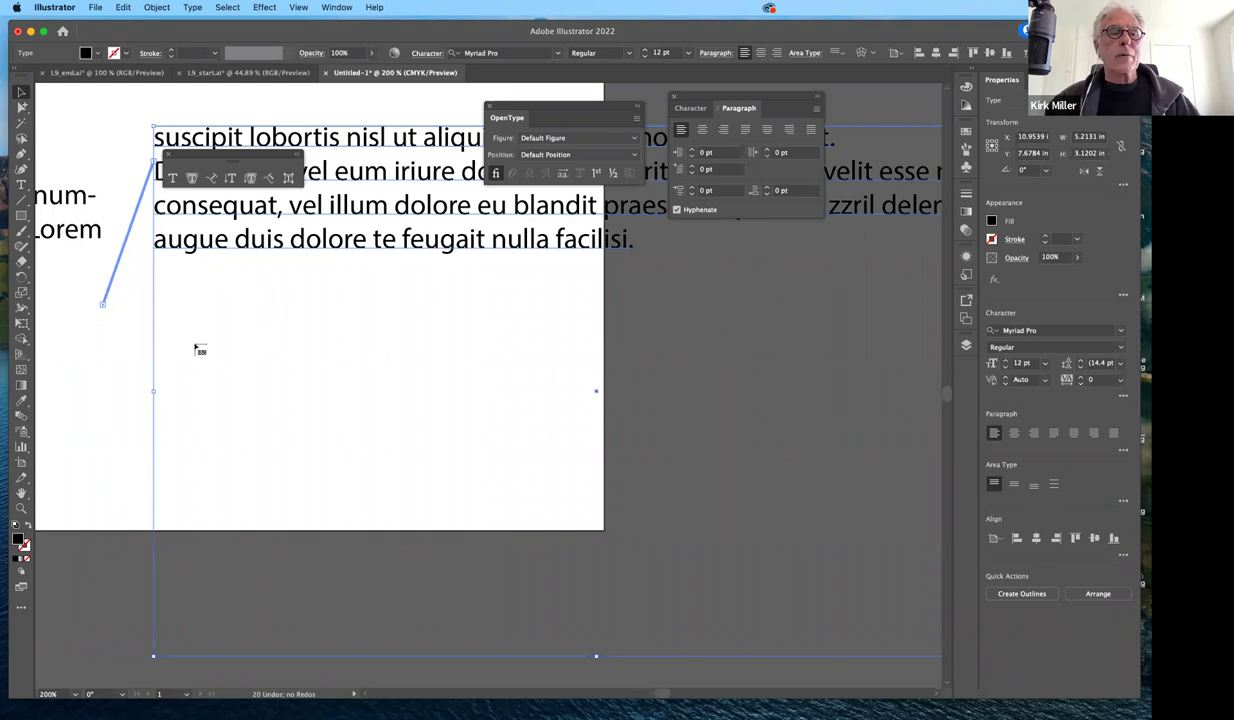
key("super+z")
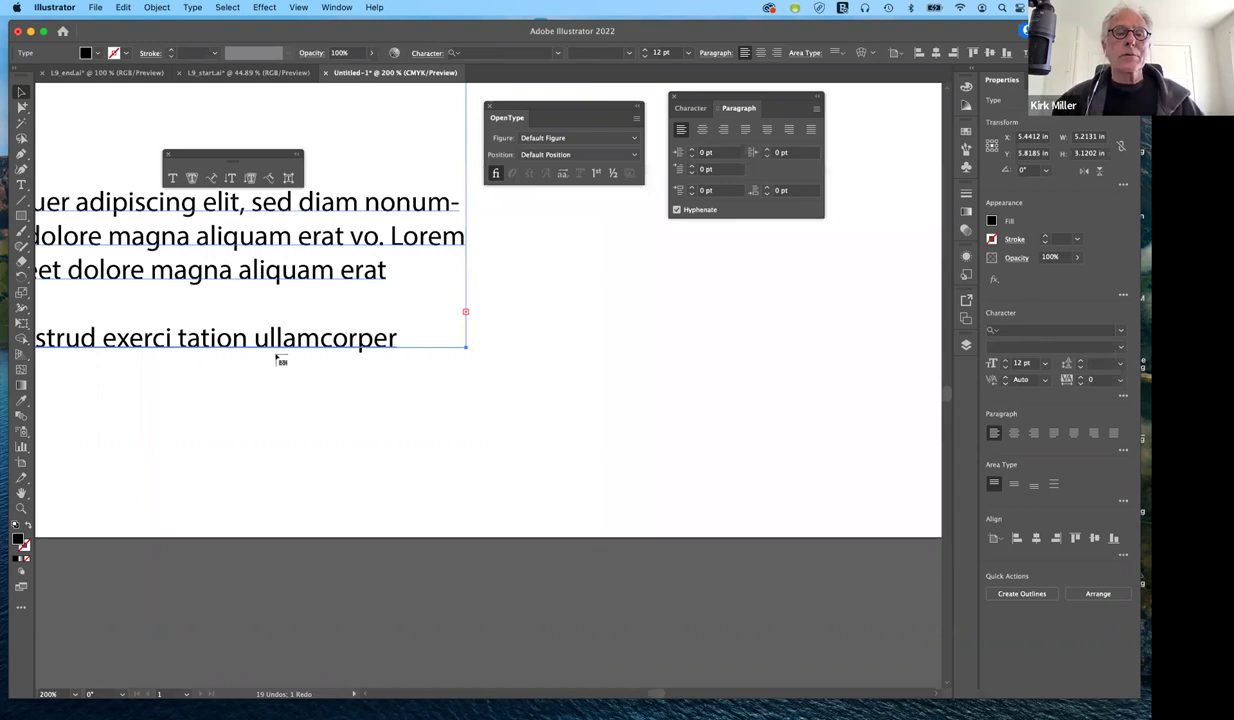
Divide the recipe text frame into 2 columns with a 0.25 in gutter using Area Type Options.
scroll(280, 360, "left", 5)
scroll(280, 360, "up", 1)
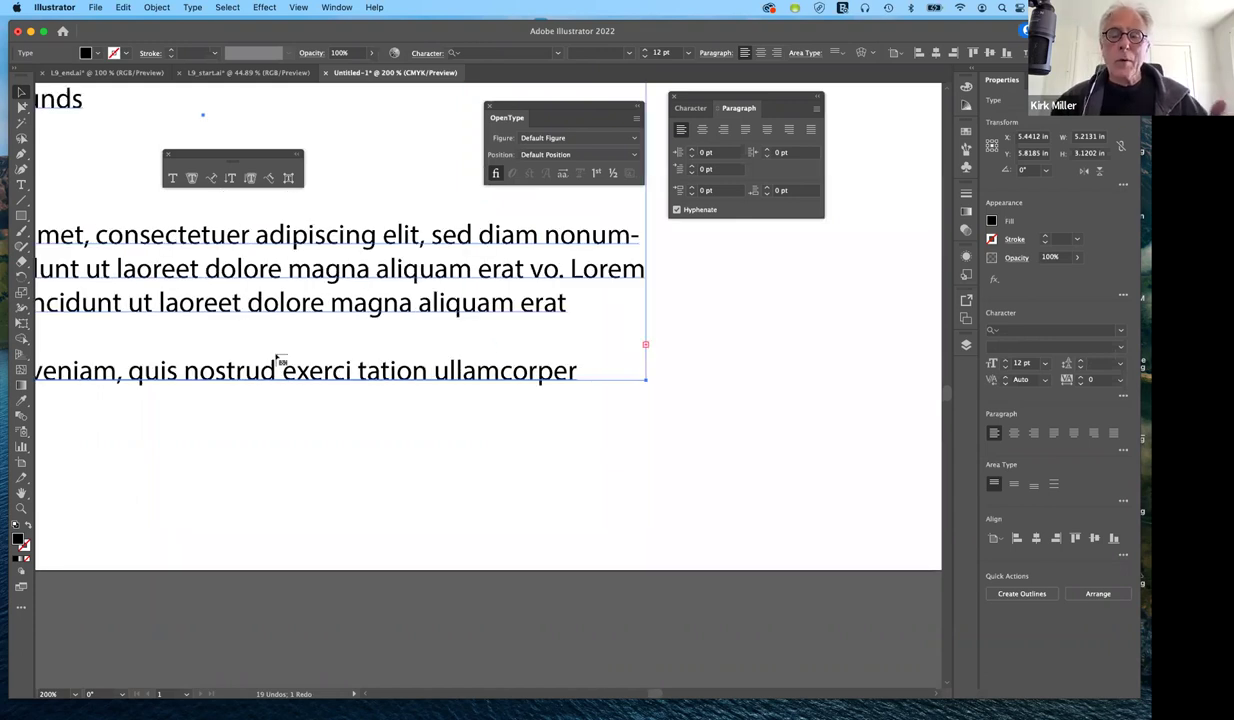
scroll(280, 360, "left", 8)
scroll(280, 360, "up", 1)
scroll(281, 360, "down", 1)
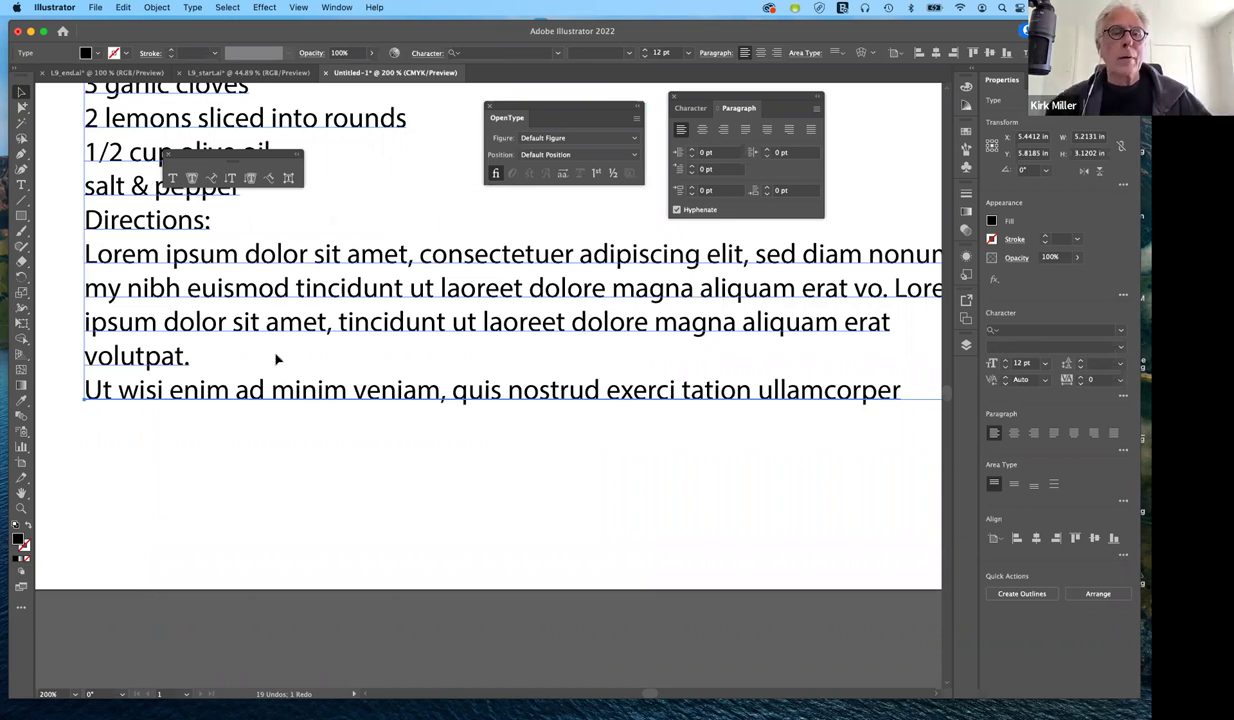
scroll(278, 359, "right", 1)
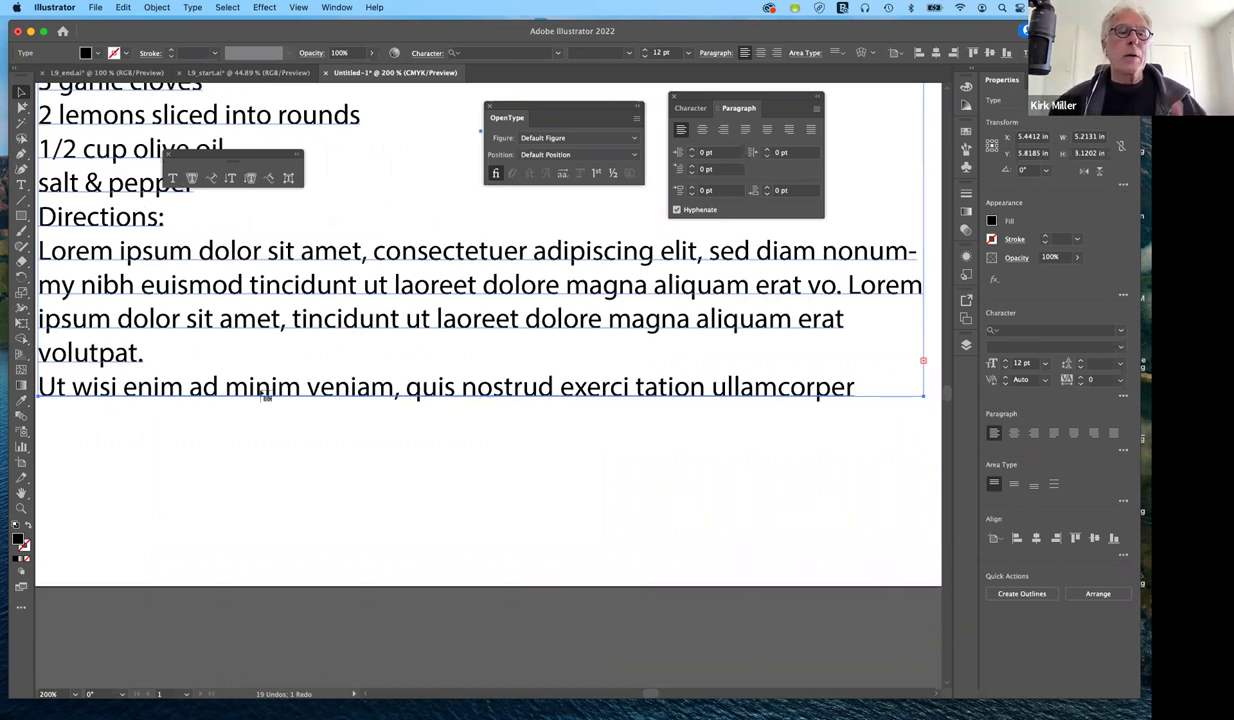
key("super+minus")
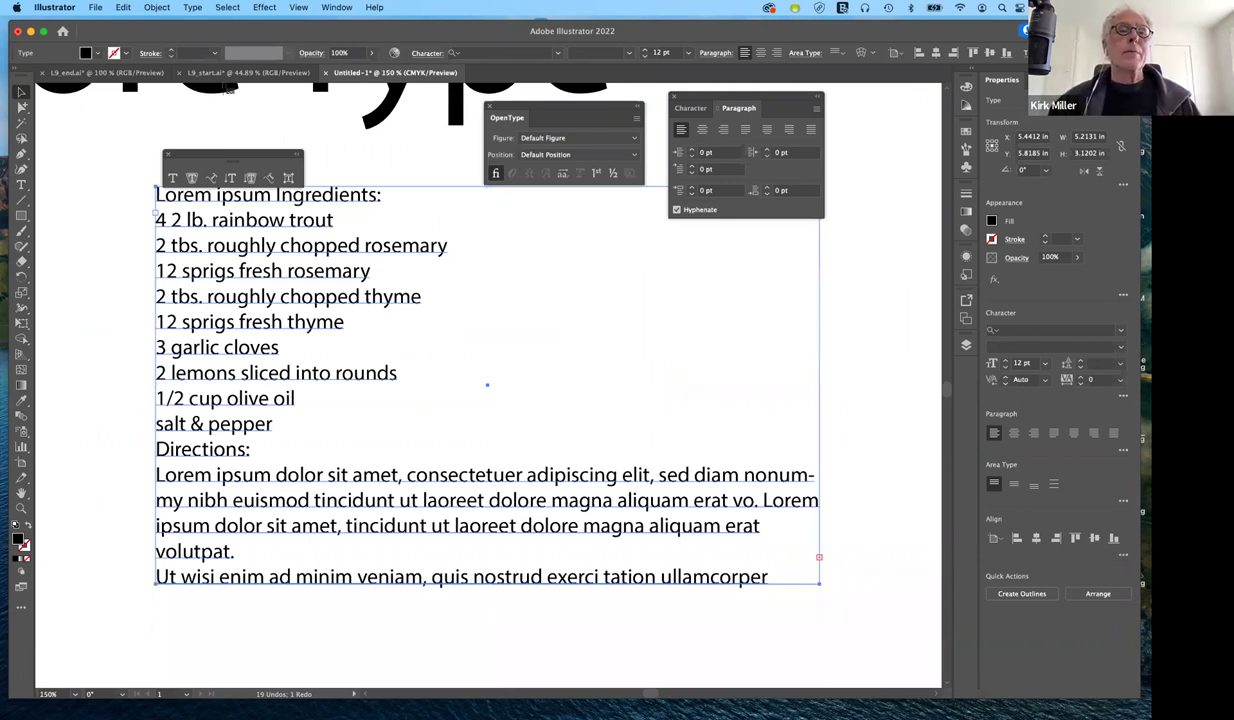
left_click(192, 8)
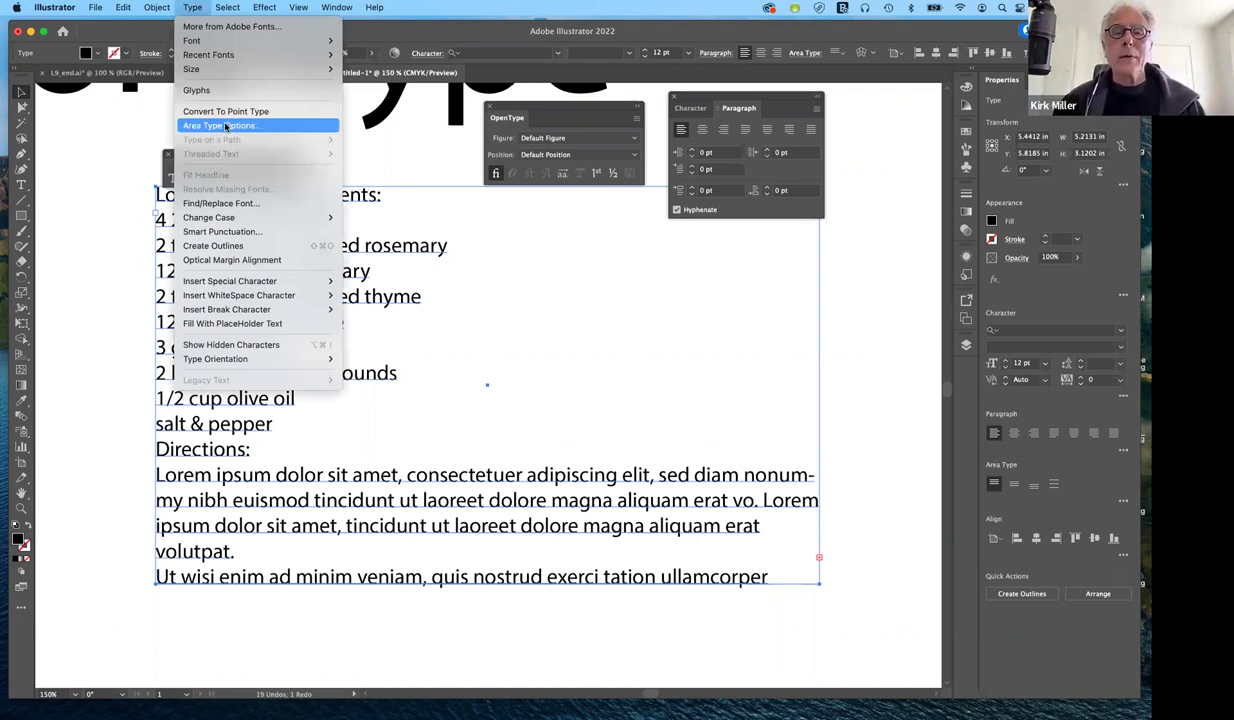
left_click(226, 126)
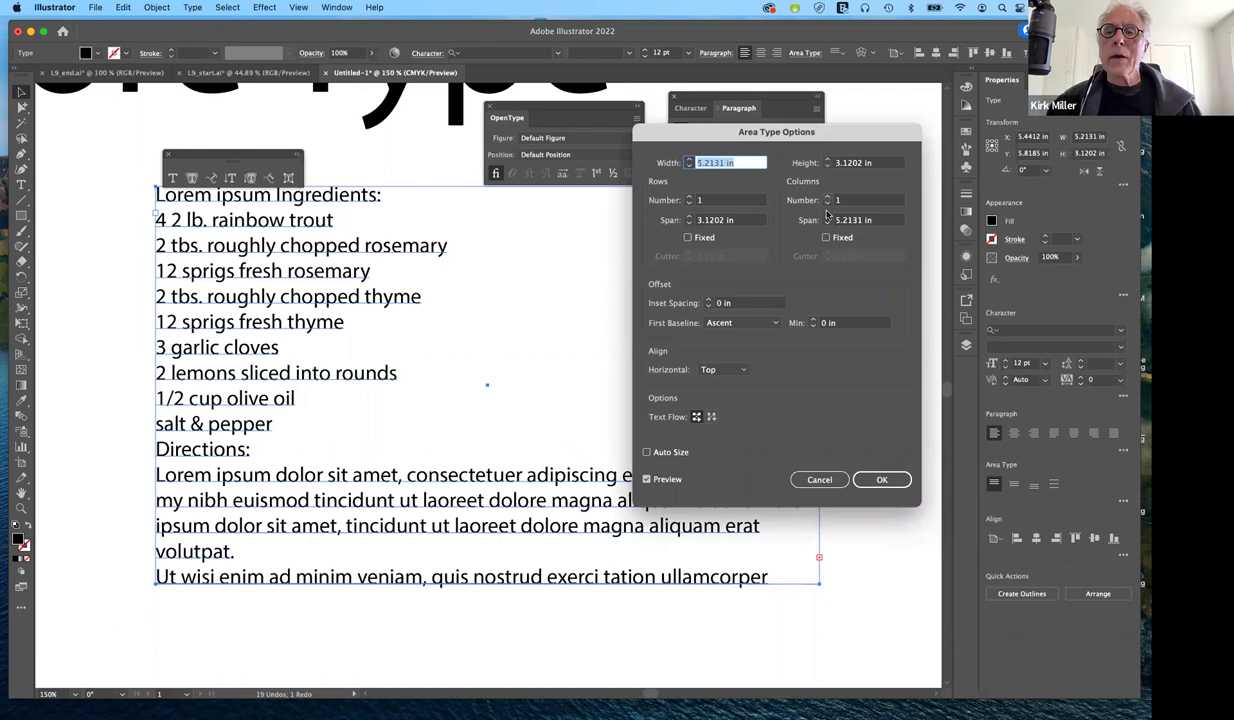
left_click(827, 199)
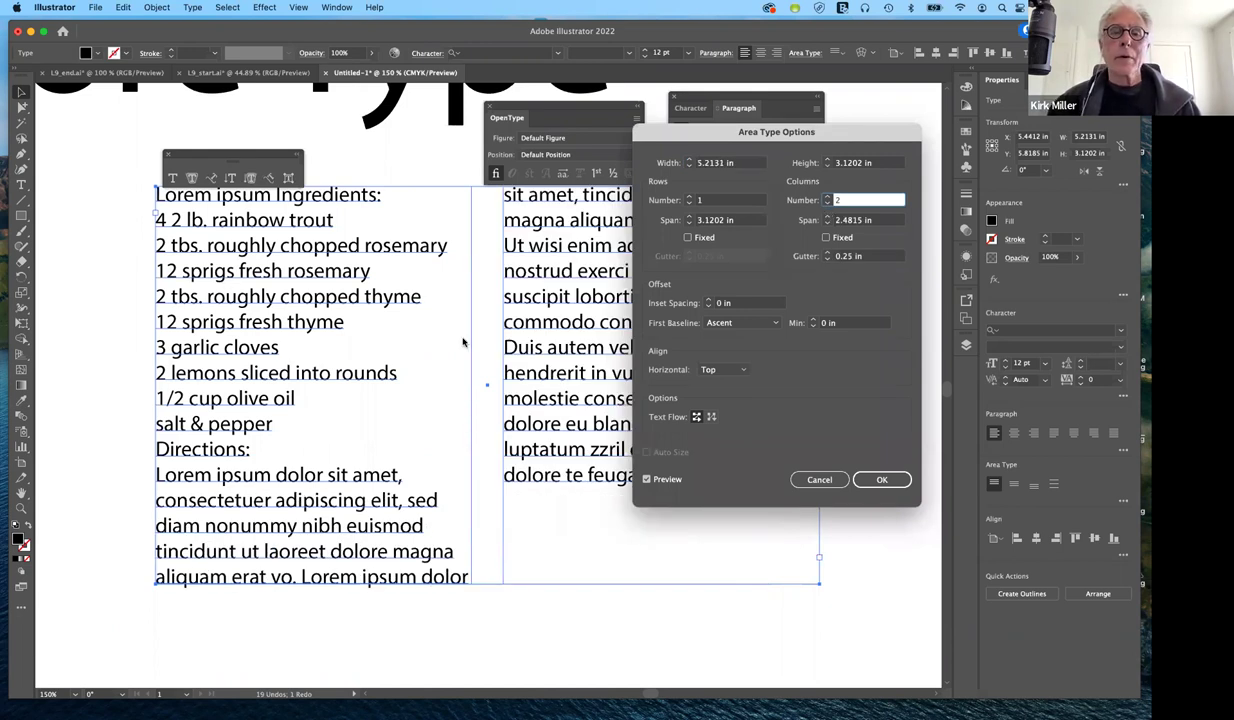
left_click(884, 482)
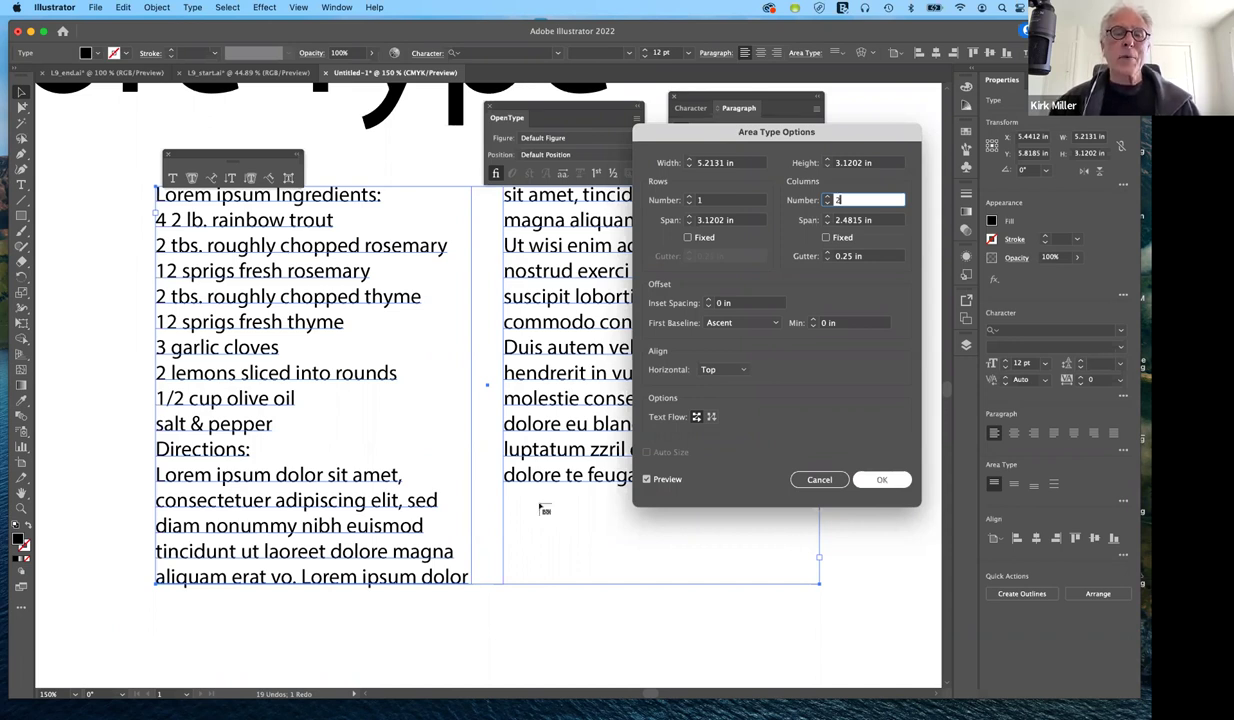
key("Tab")
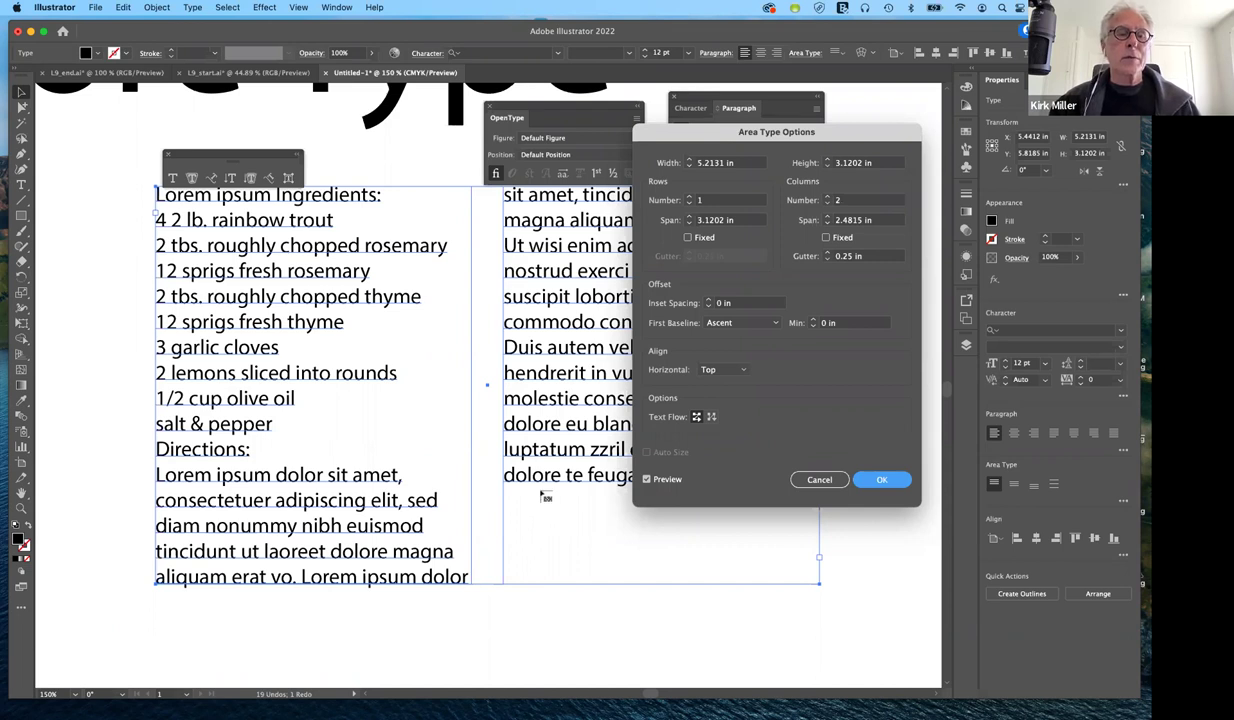
key("Return")
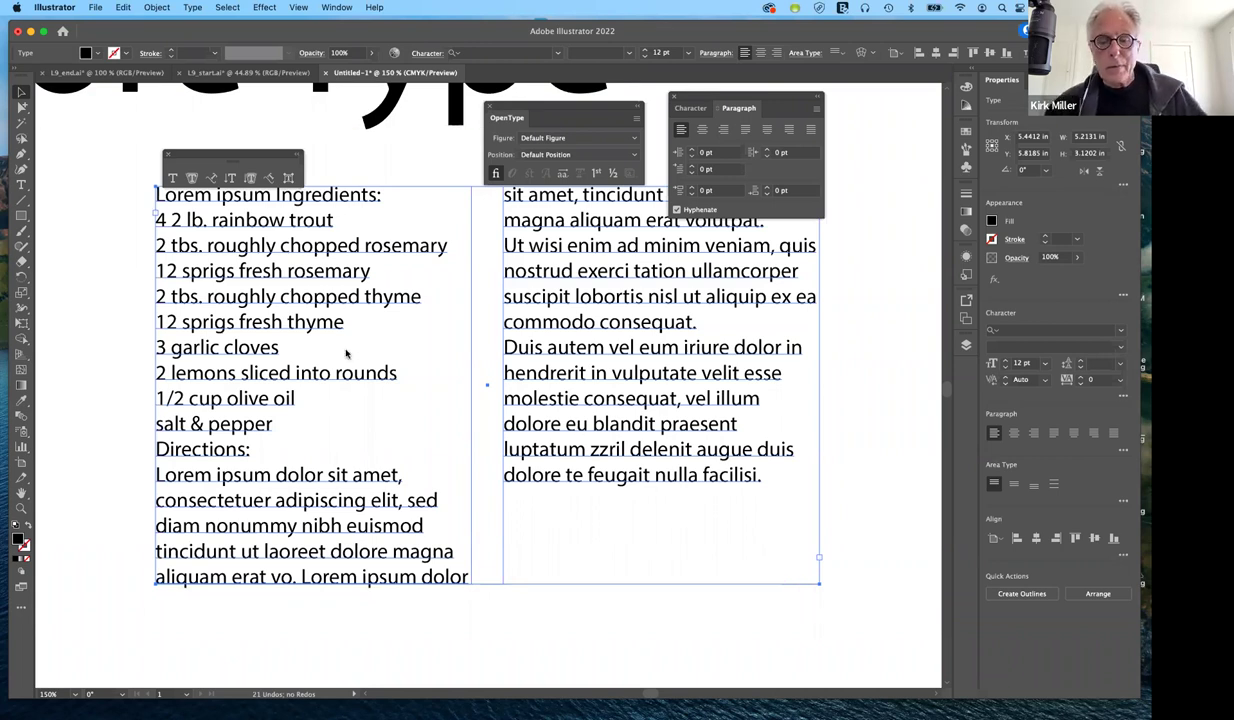
left_click(764, 606)
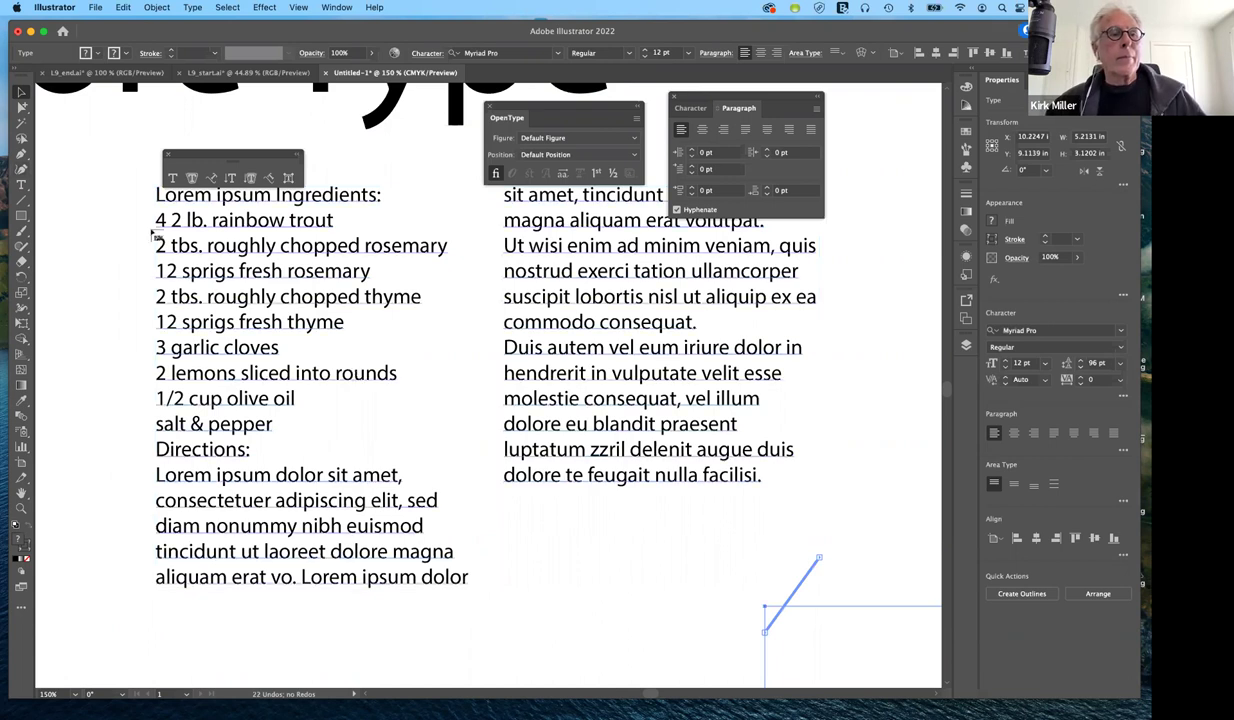
key("super+z")
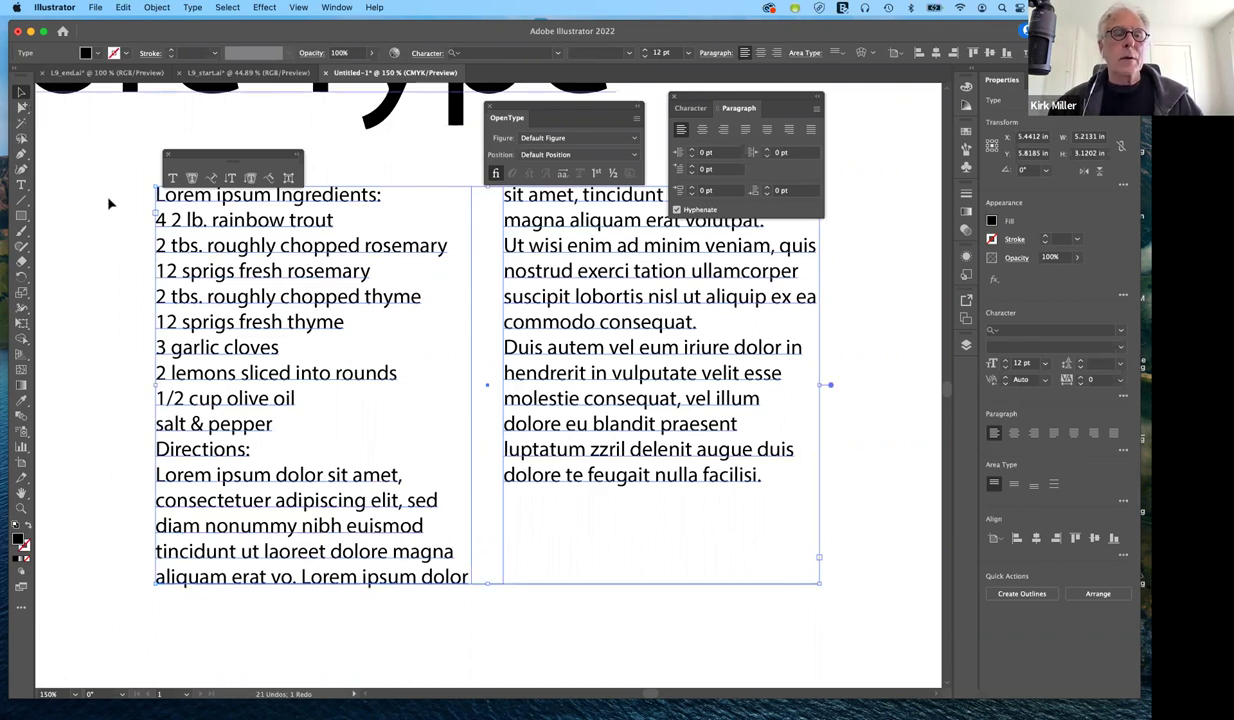
key("super+shift+a")
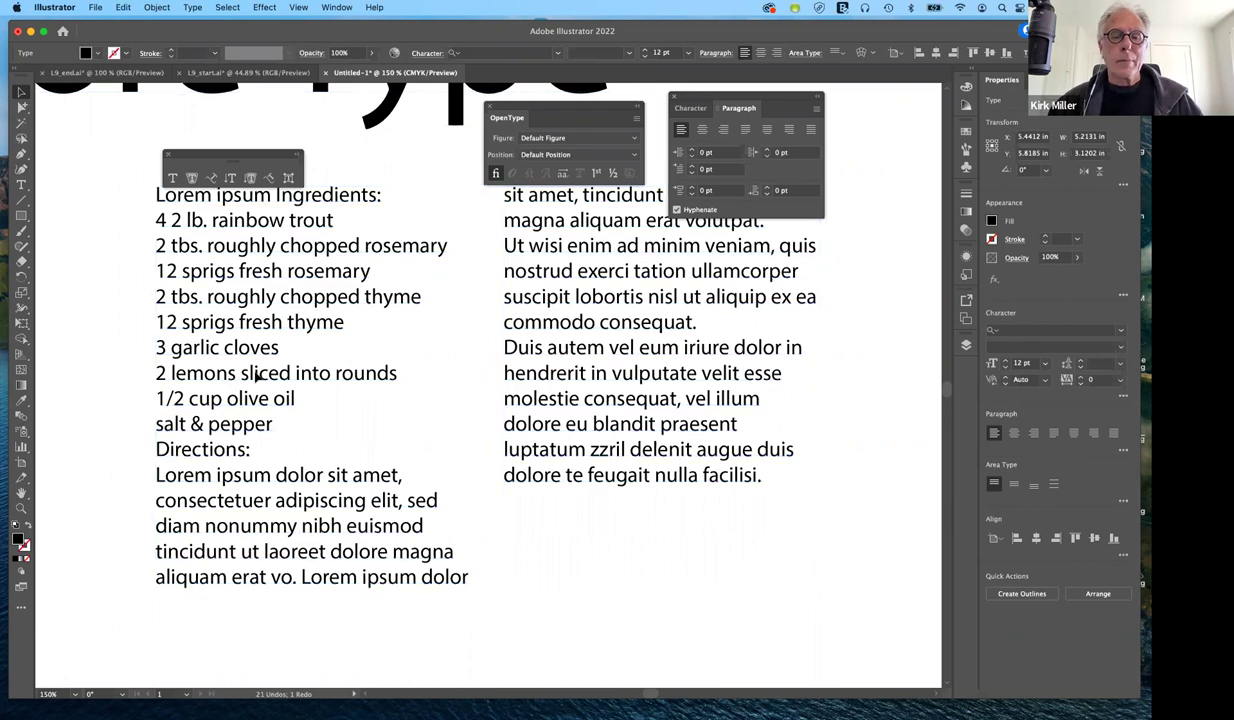
Shorten the two-column recipe frame from its lower edge to about 1.97 in high so that "Directions:" starts the second column.
left_click(493, 580)
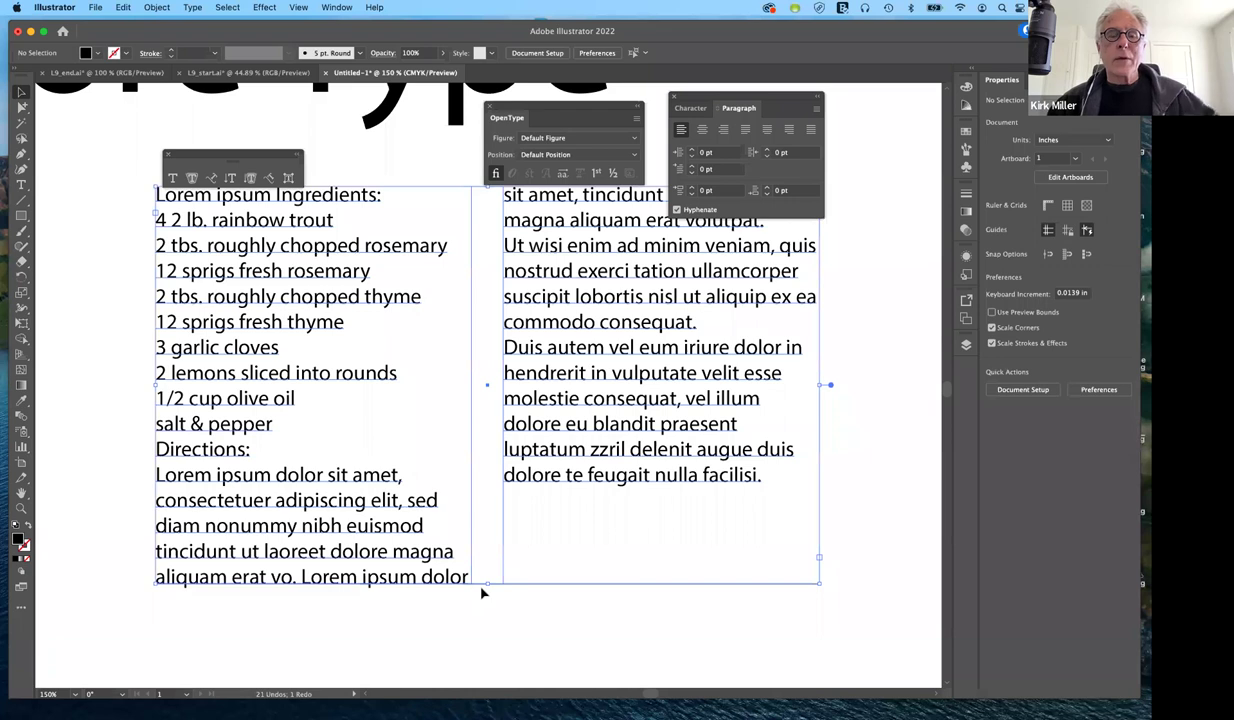
left_click(487, 588)
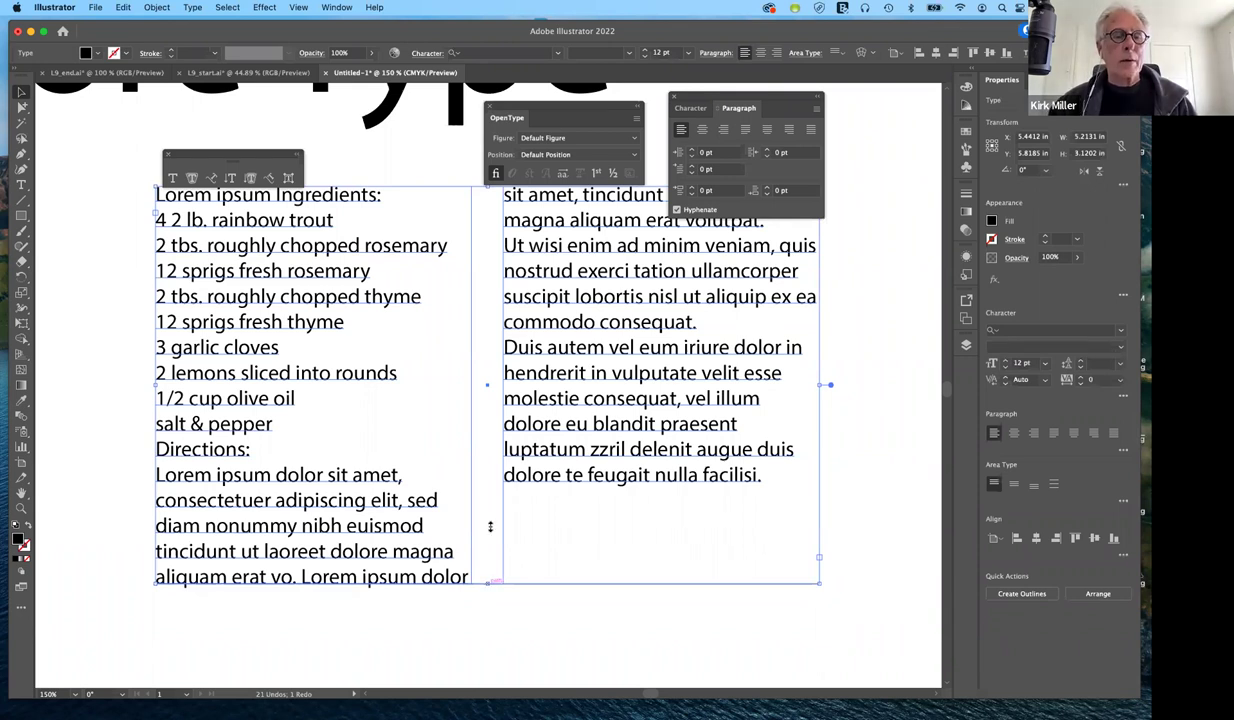
left_click_drag(490, 527, 473, 437)
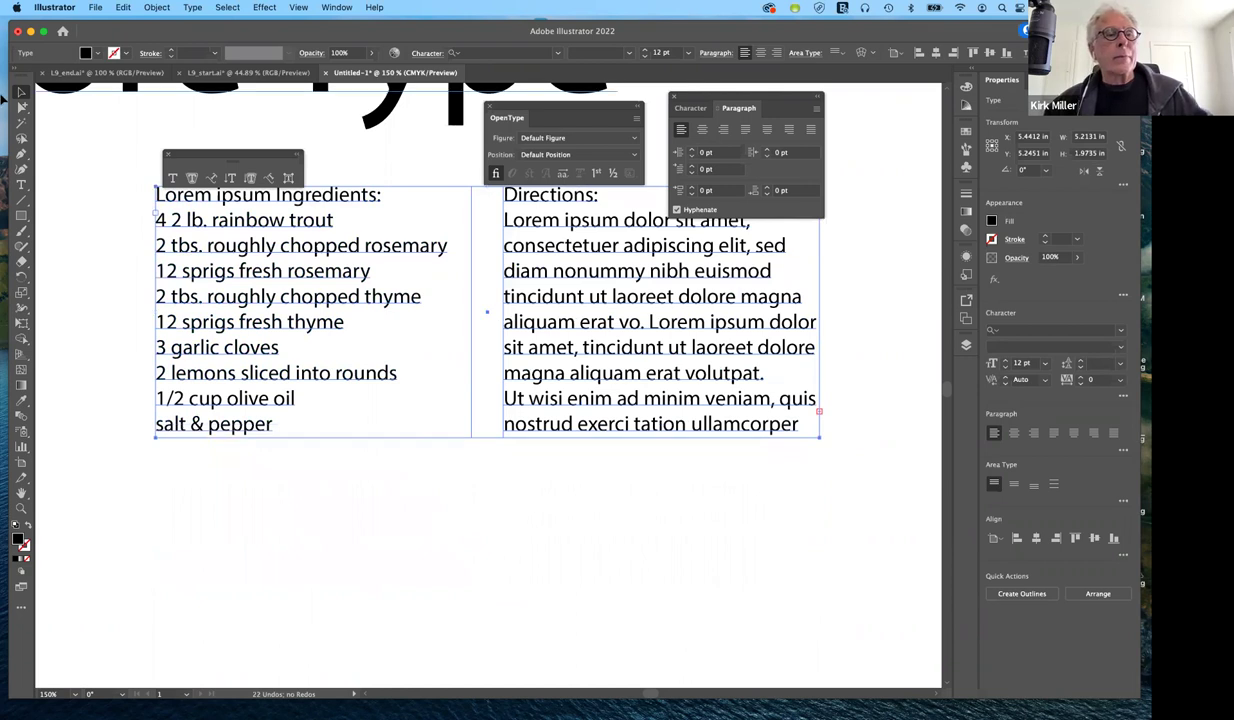
Set all the recipe text in the two-column frame to a font size of 10 pt.
key("super+a")
left_click(21, 187)
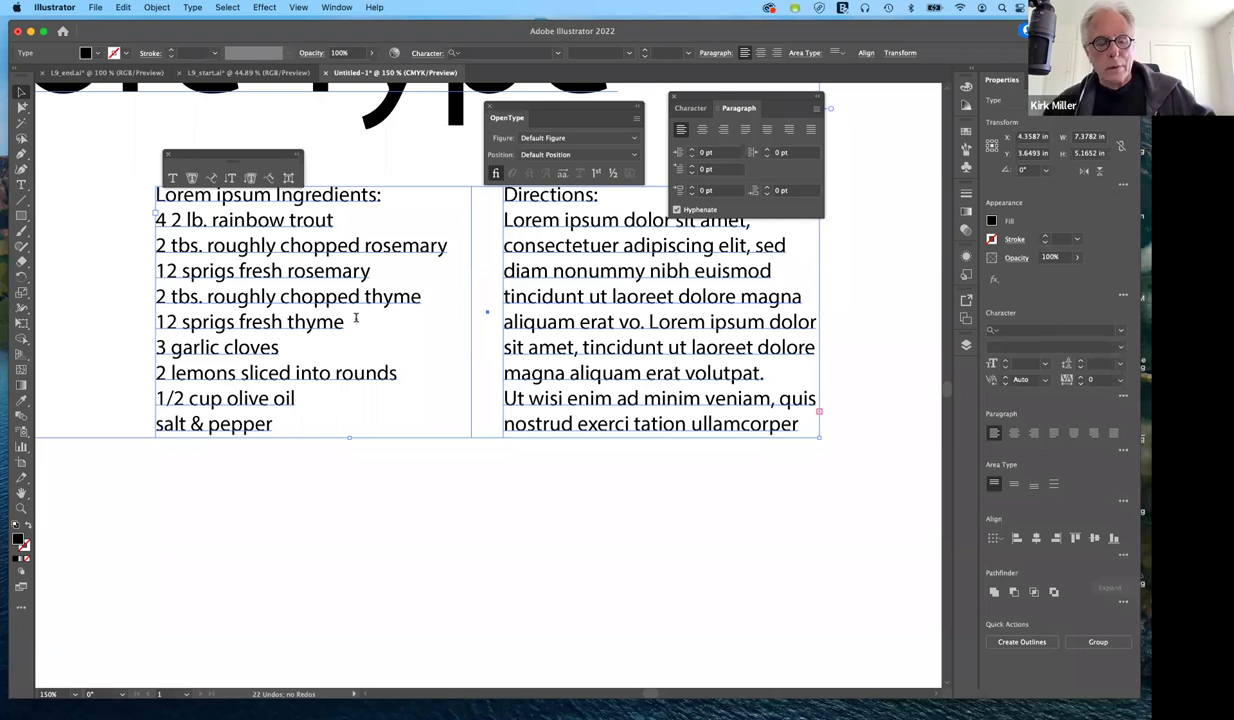
left_click(355, 318)
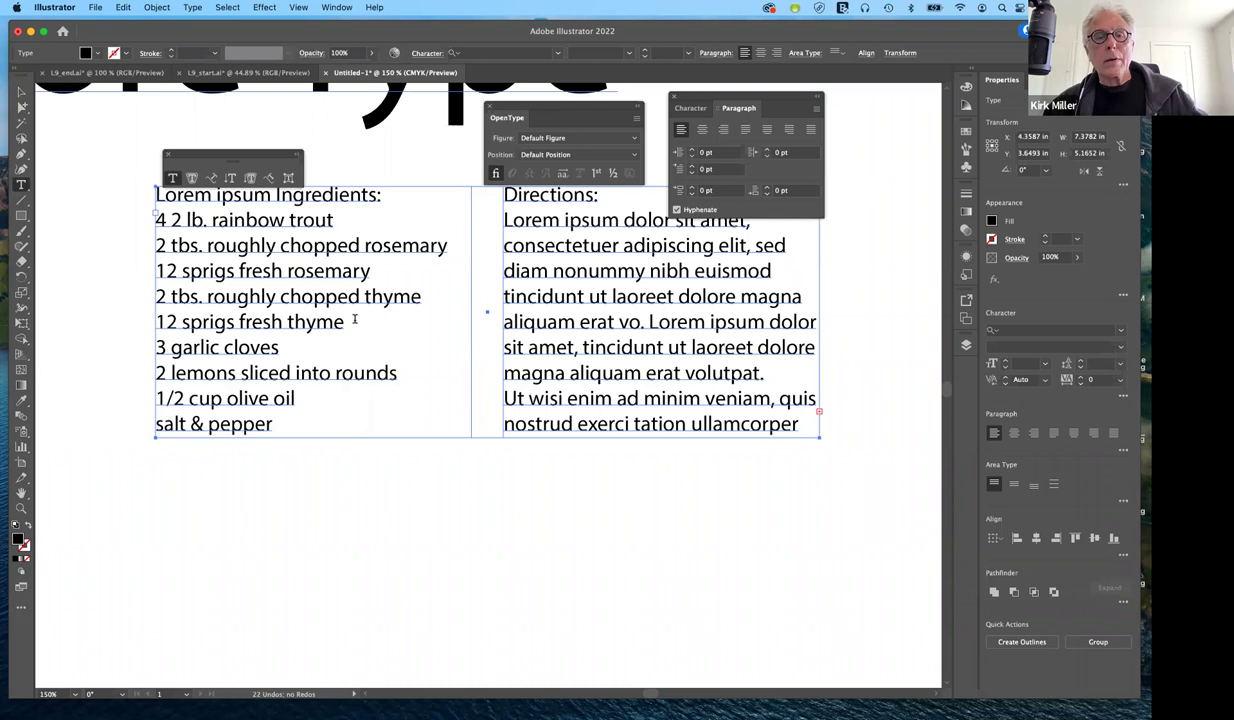
left_click(361, 296)
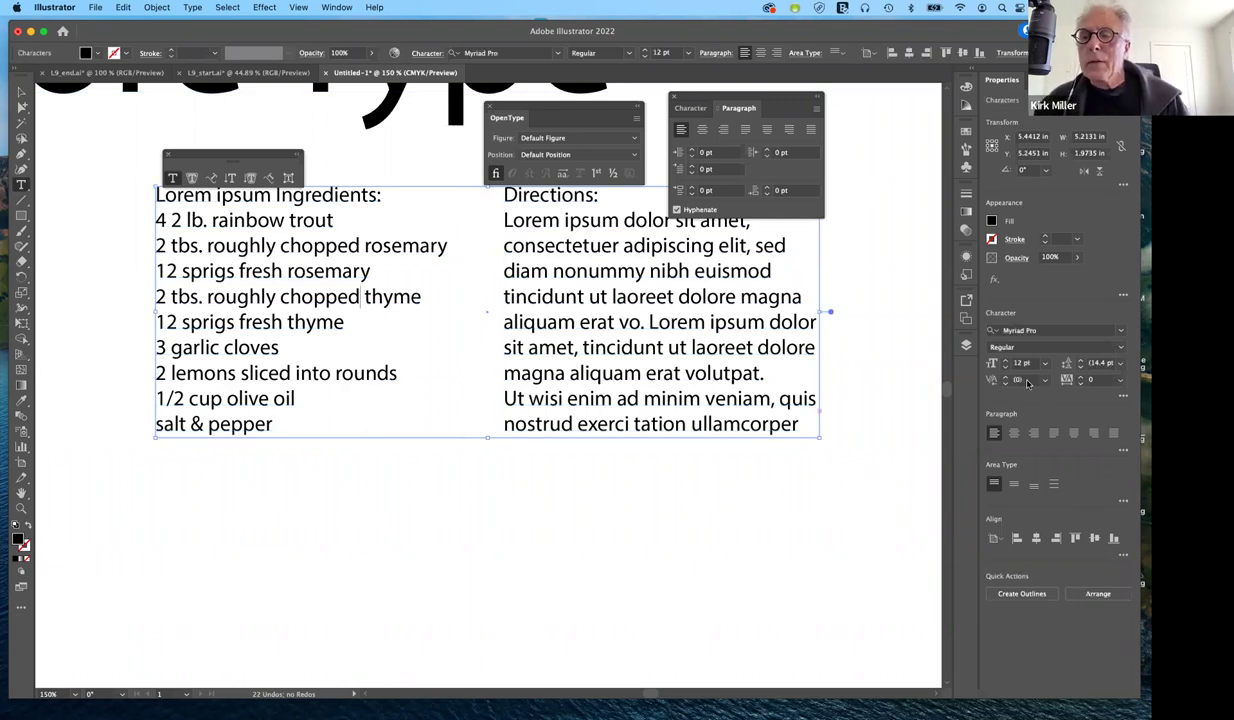
key("super+a")
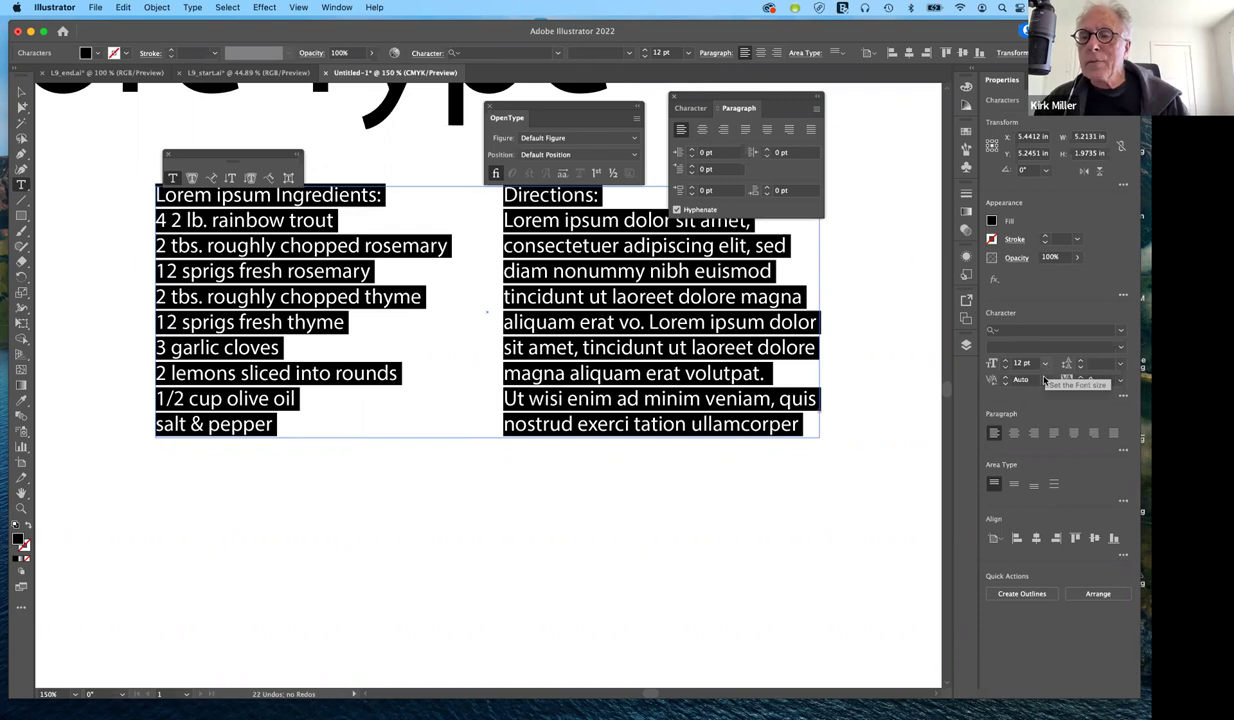
left_click(1045, 363)
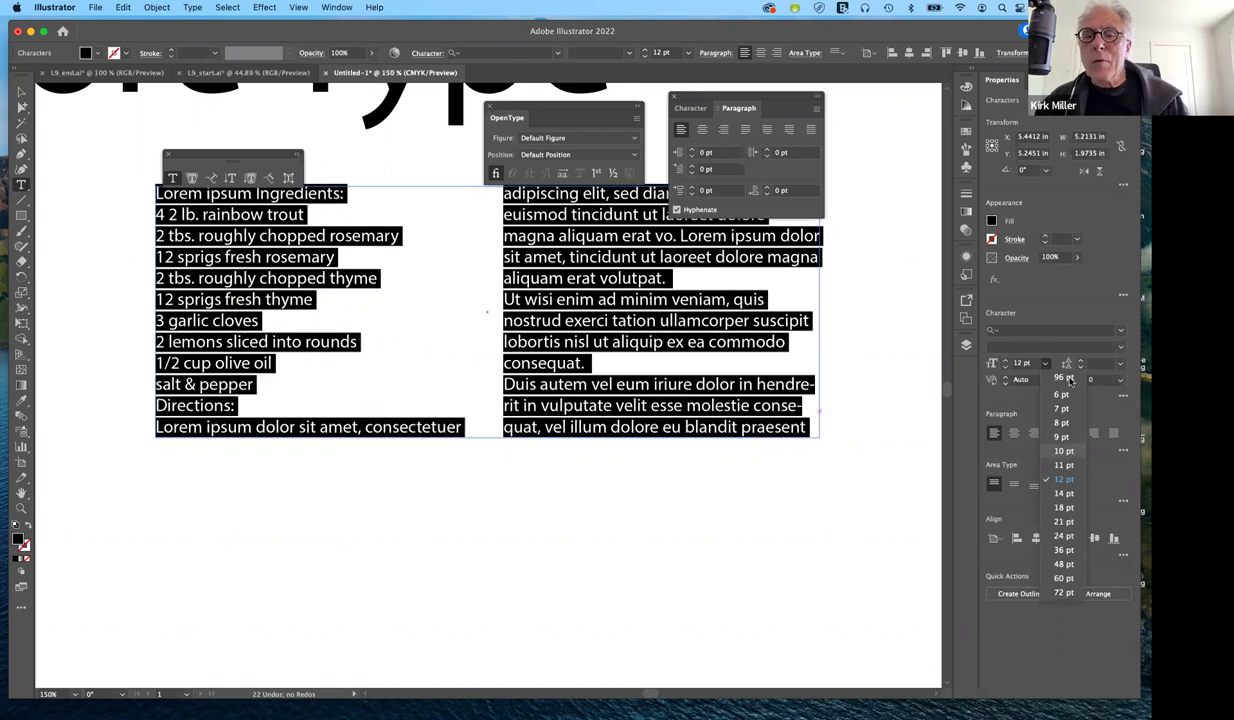
Set the leading of all the recipe text to Auto and leave text editing.
left_click(1122, 369)
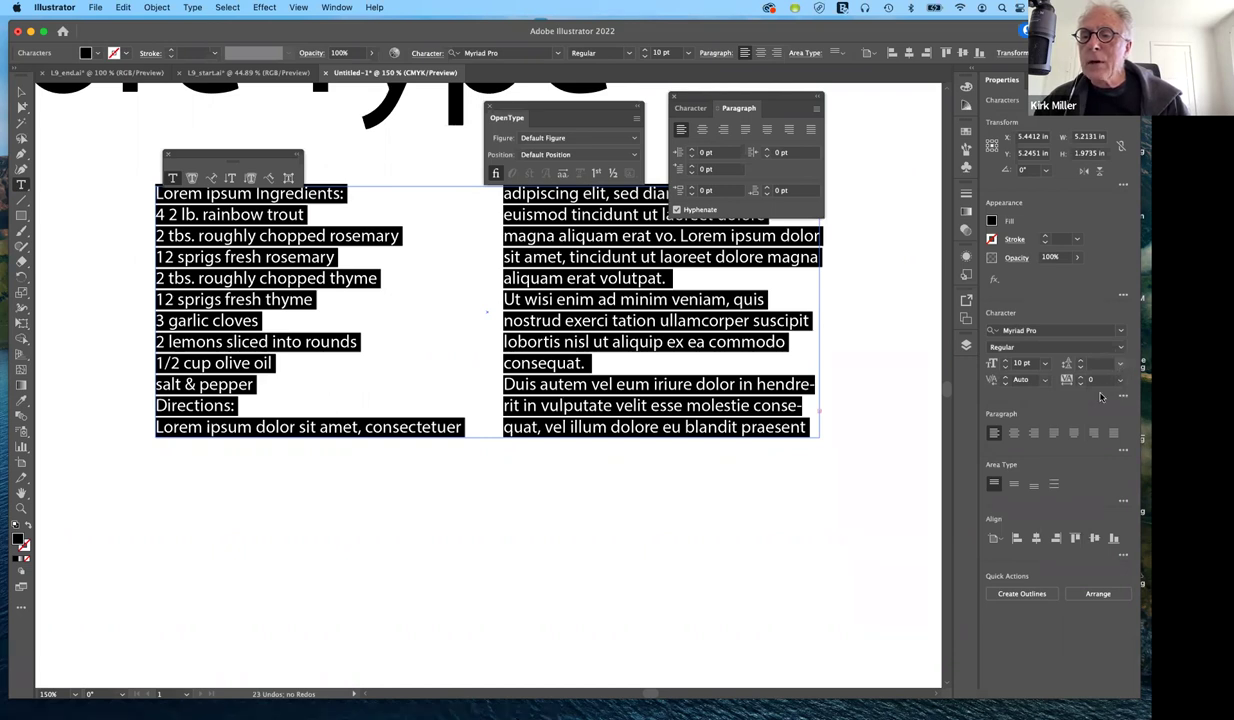
left_click(1120, 363)
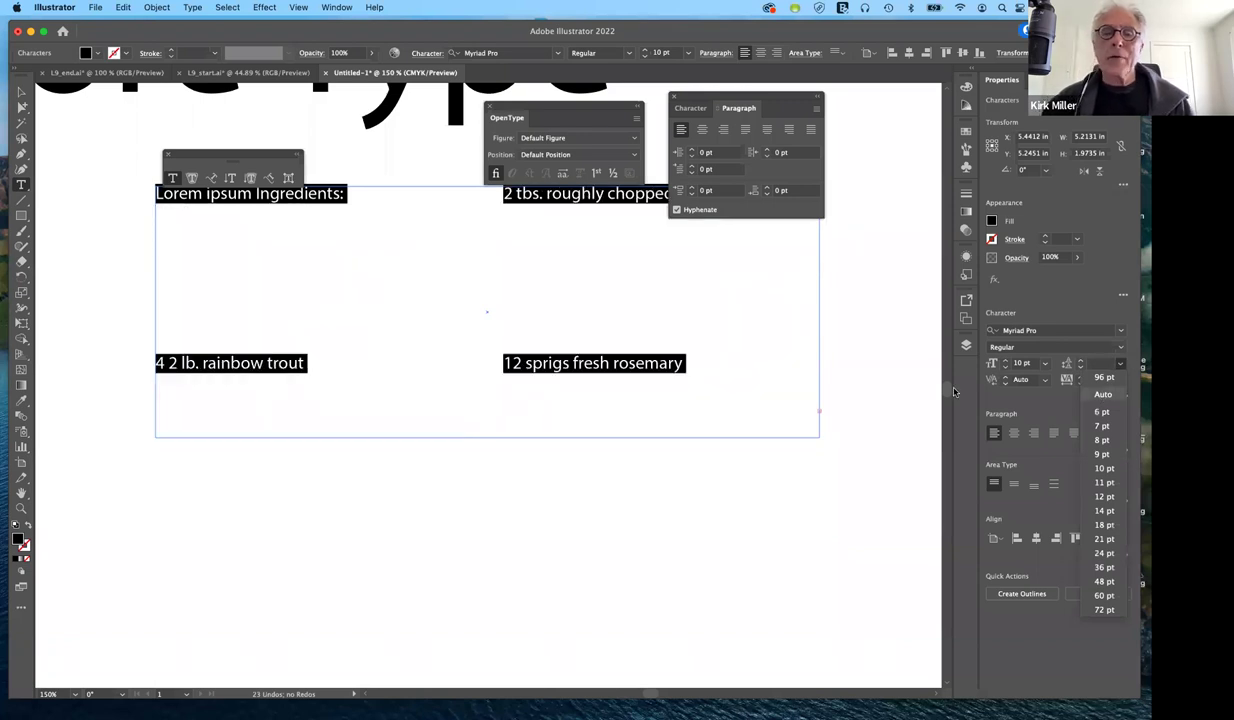
left_click(848, 402)
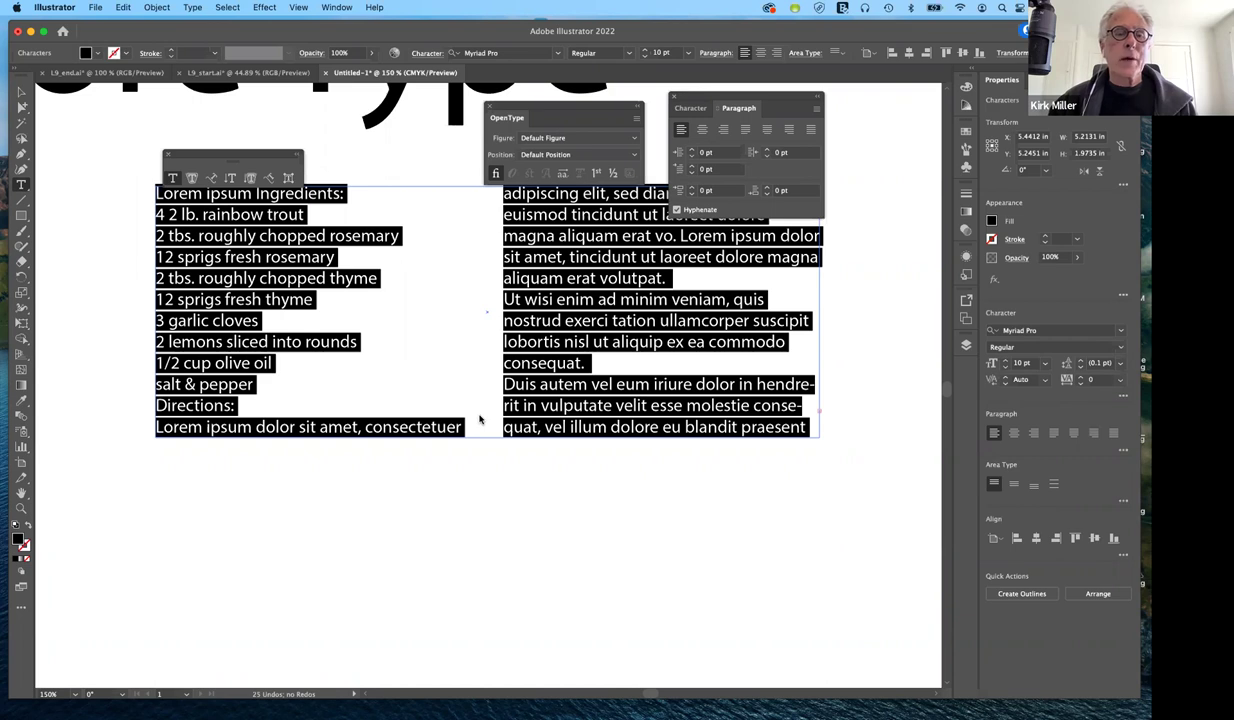
key("Escape")
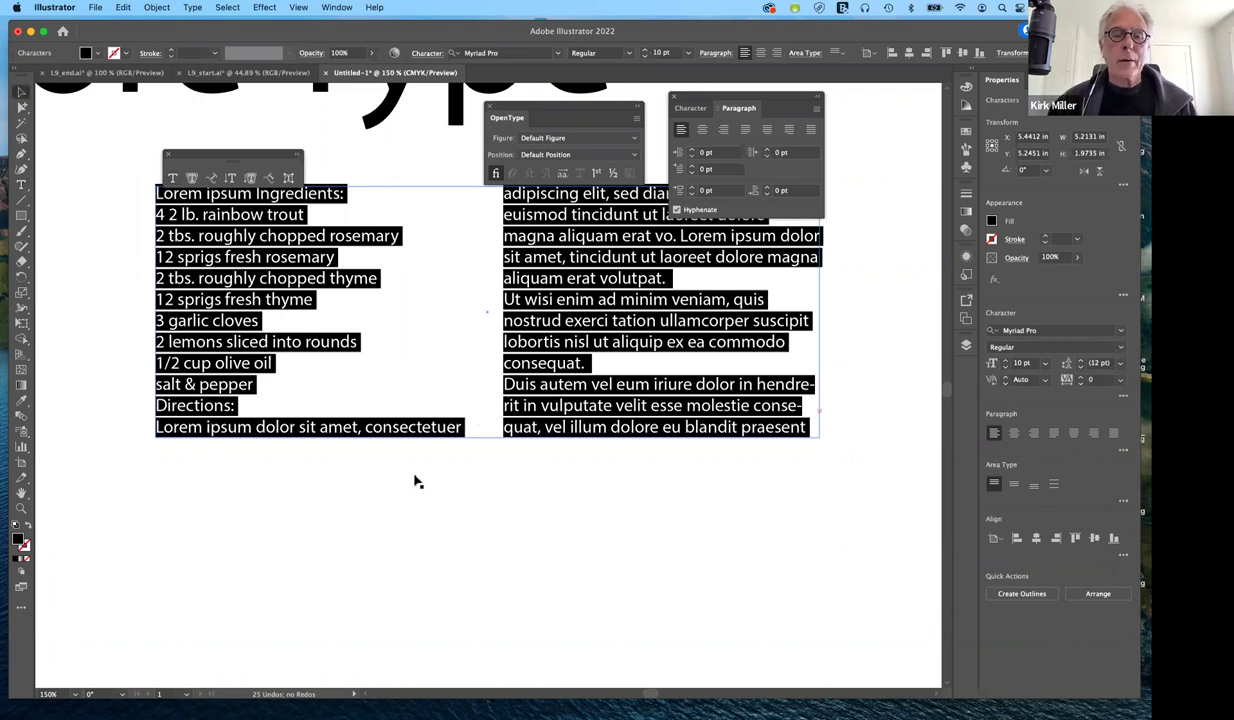
Lengthen the recipe text frame to about 2.24 in high and move it slightly down the page.
left_click(491, 461)
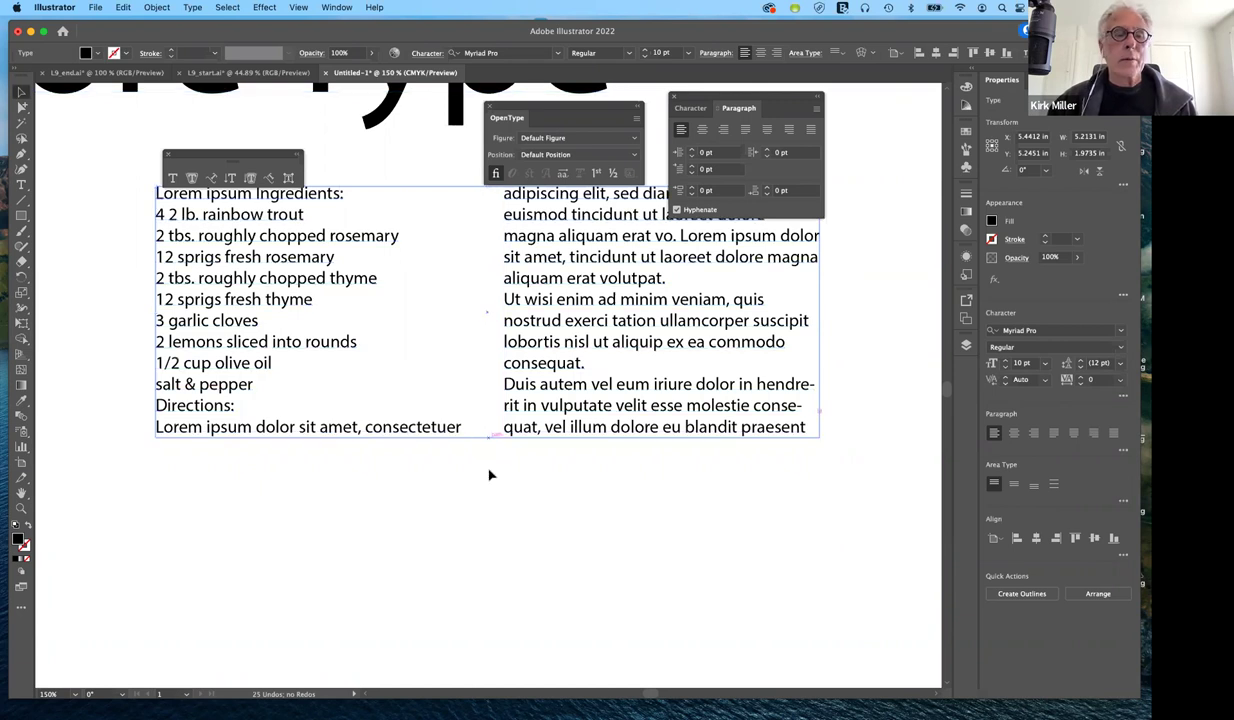
left_click(489, 475)
left_click_drag(489, 449, 491, 514)
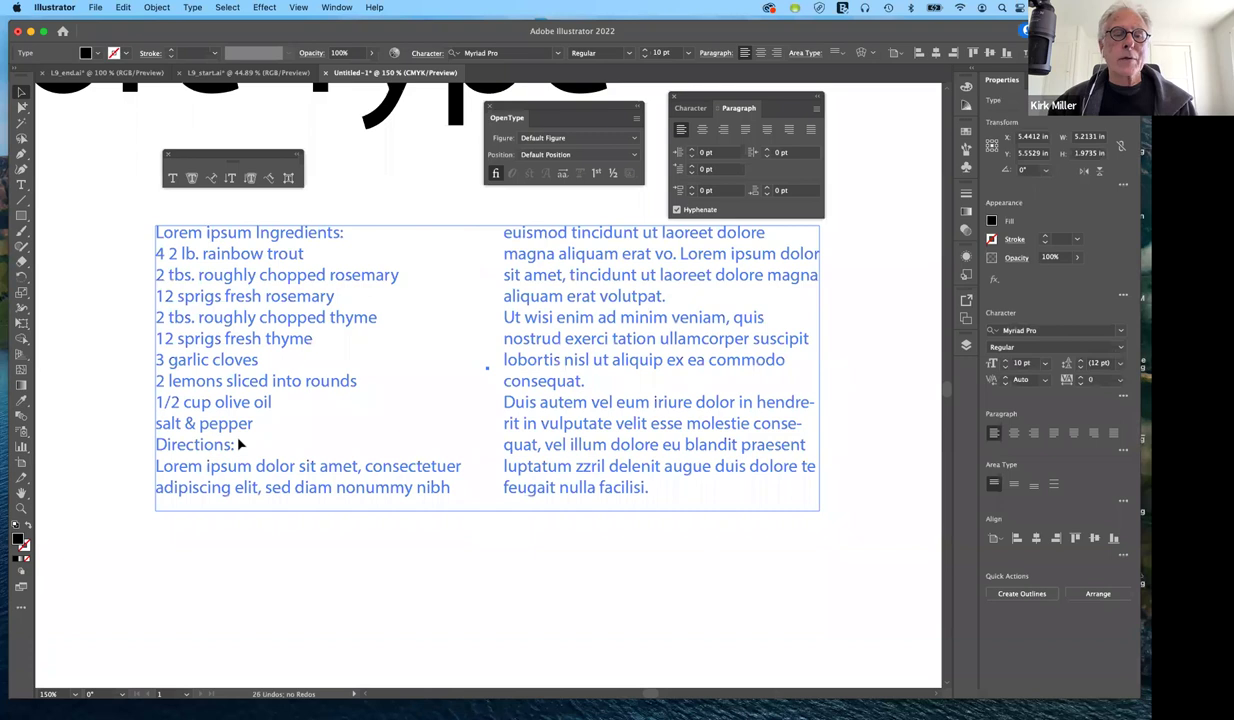
Delete the two-column recipe text frame and leave nothing selected.
key("Escape")
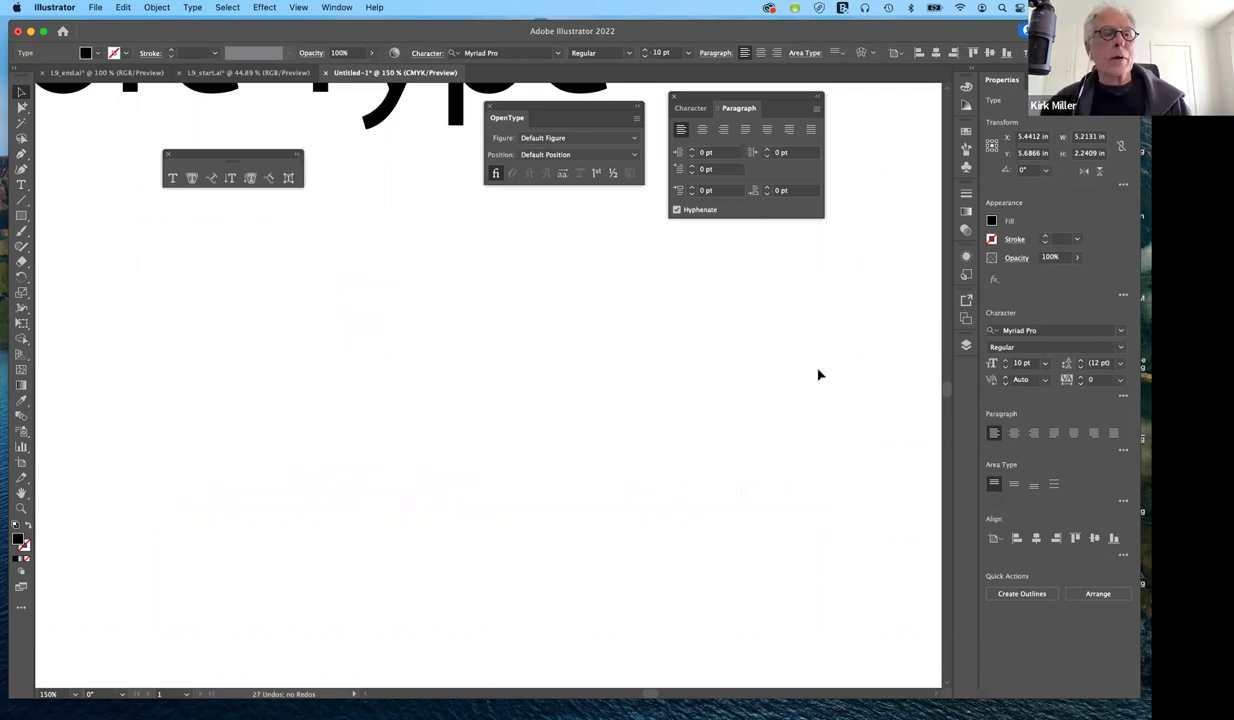
key("super+shift+a")
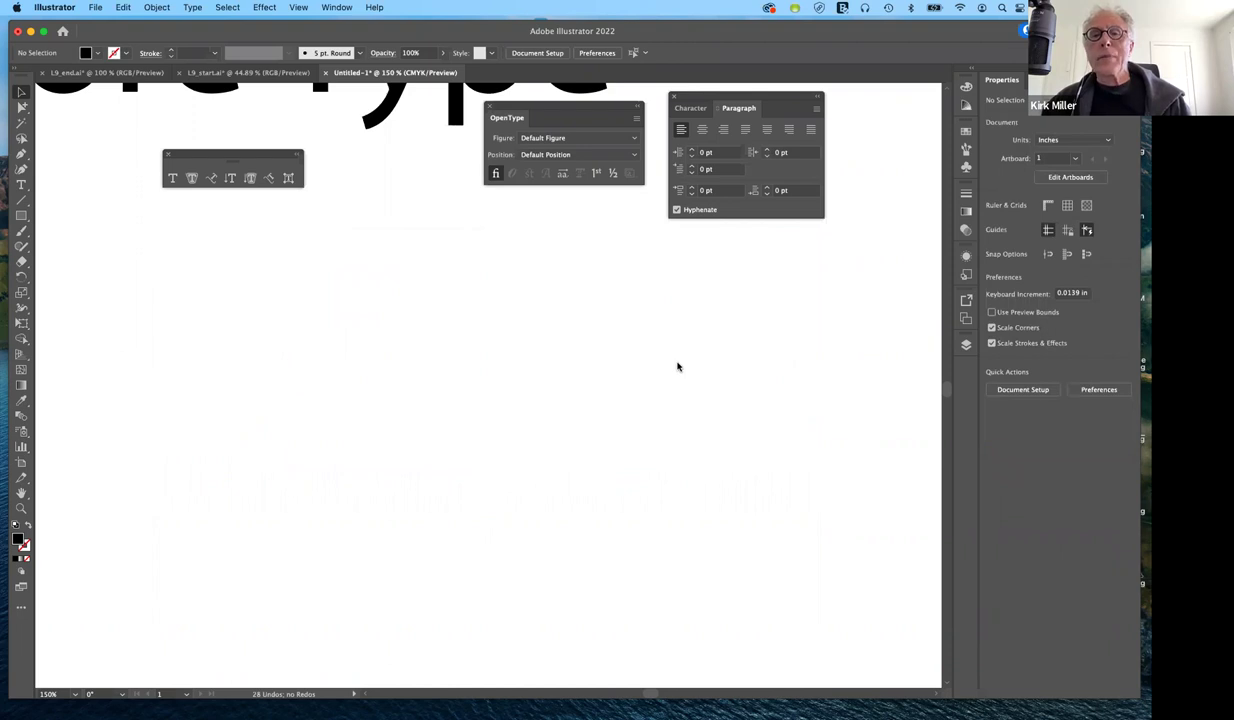
Activate the Type tool, hide the Paragraph panel group, and open the classification and property filters of the font list.
key("t")
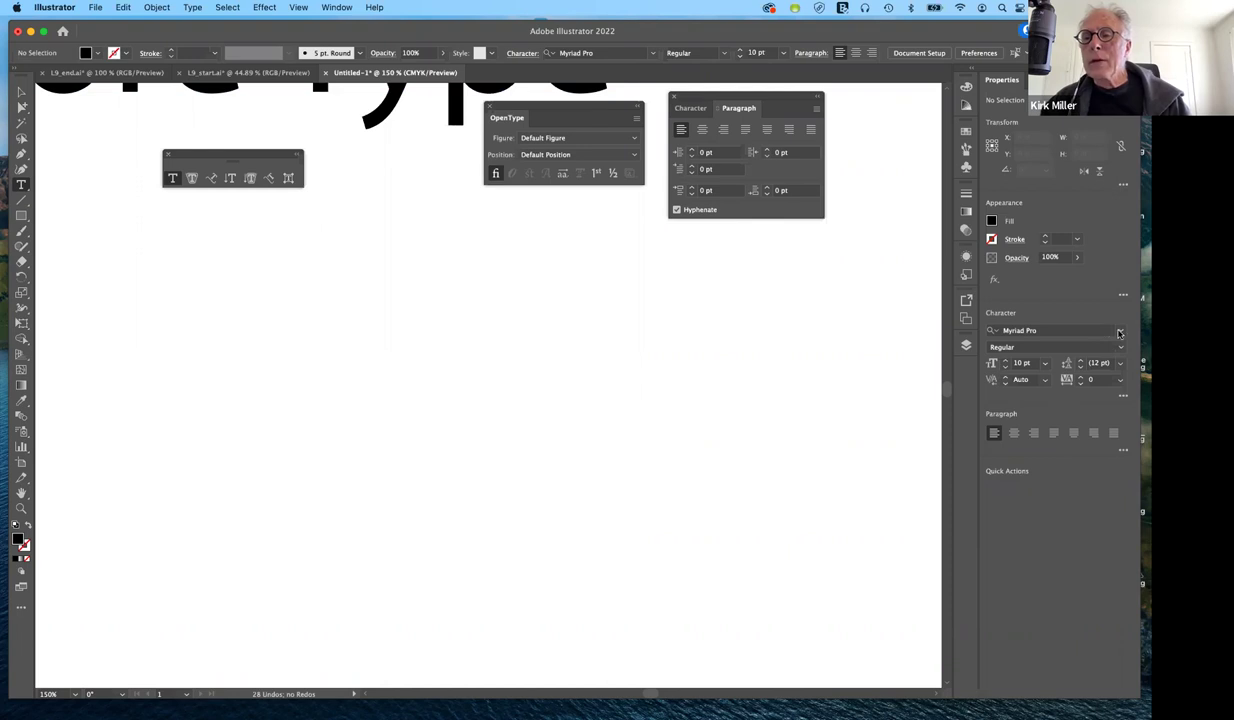
key("super+alt+t")
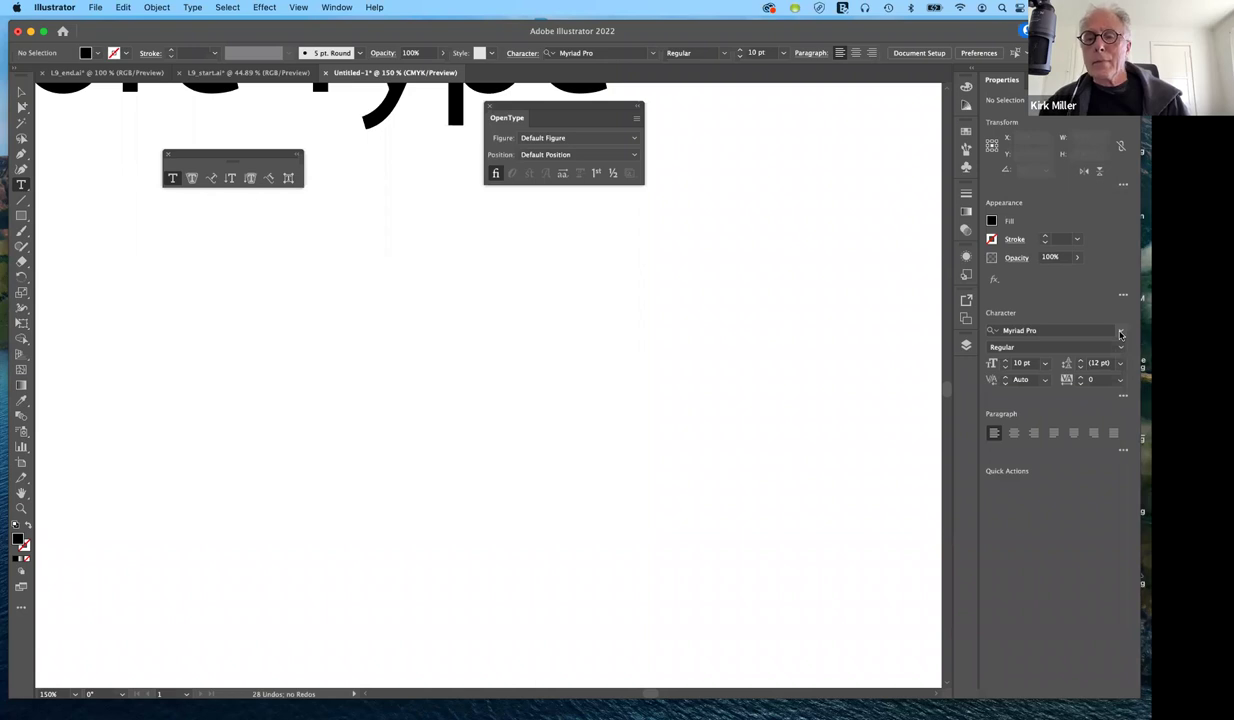
left_click(1120, 334)
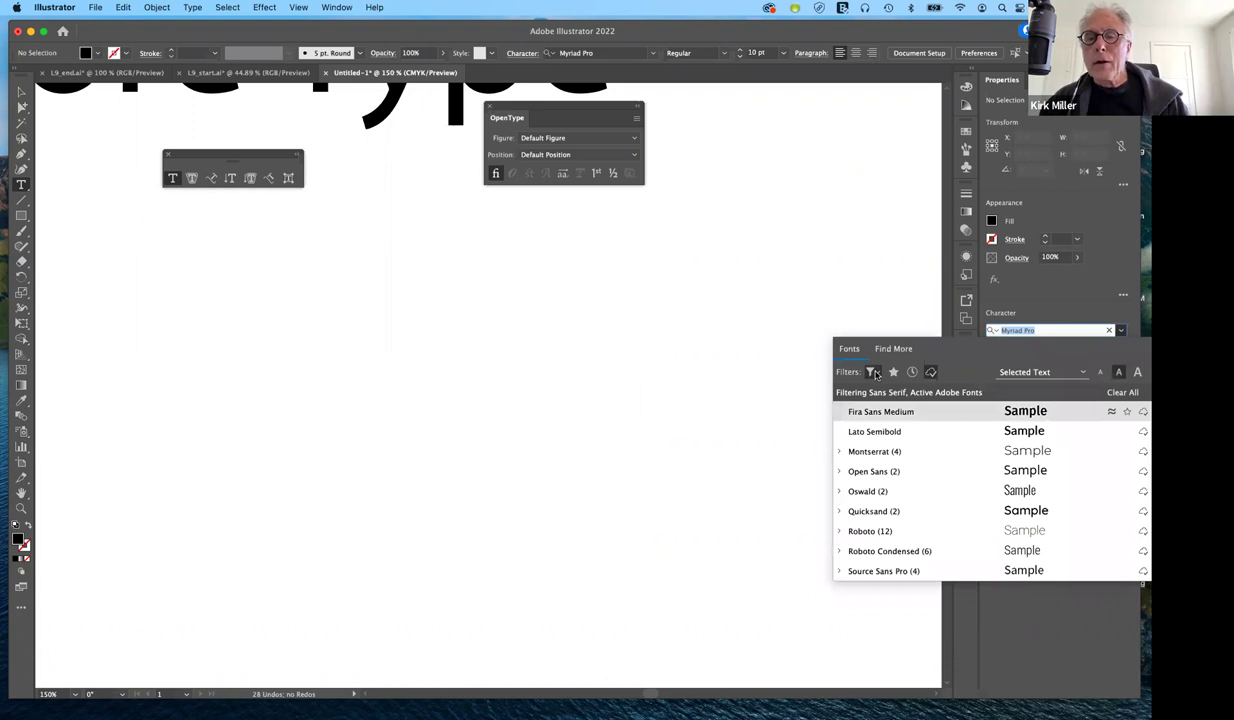
left_click(875, 373)
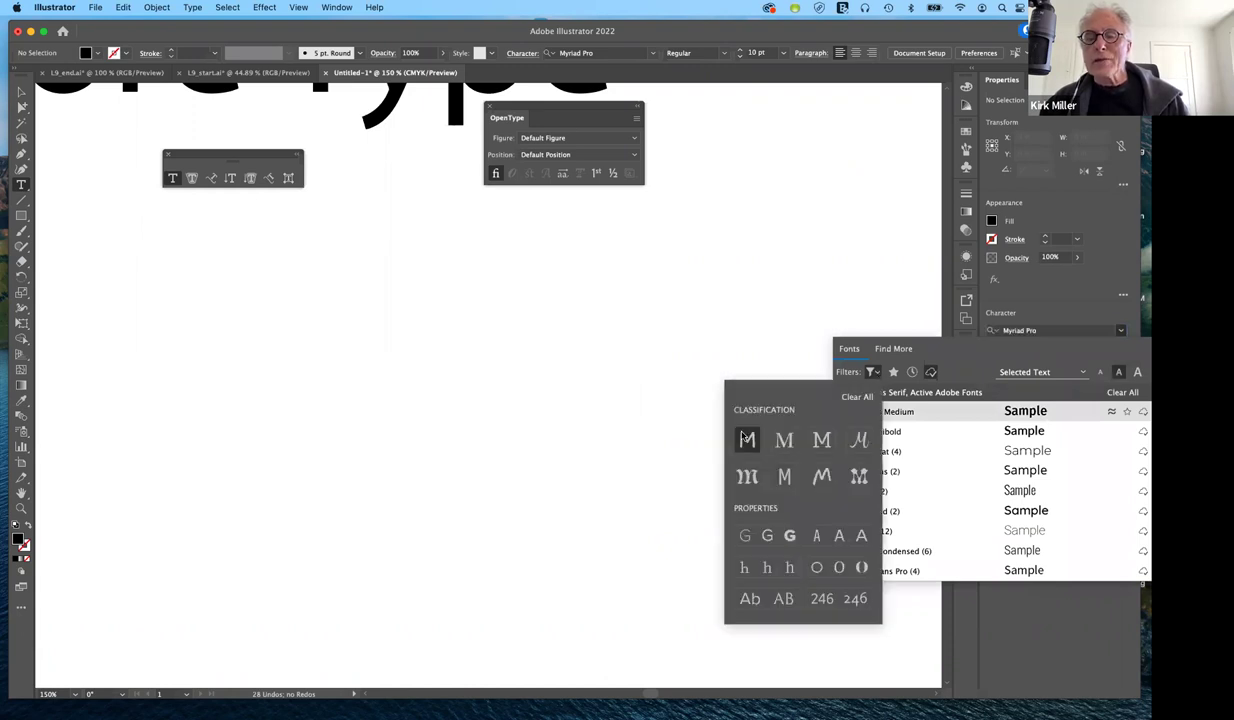
Look through the font classifications and clear the Sans Serif filter from the font list, keeping the active Adobe Fonts filter.
left_click(747, 440)
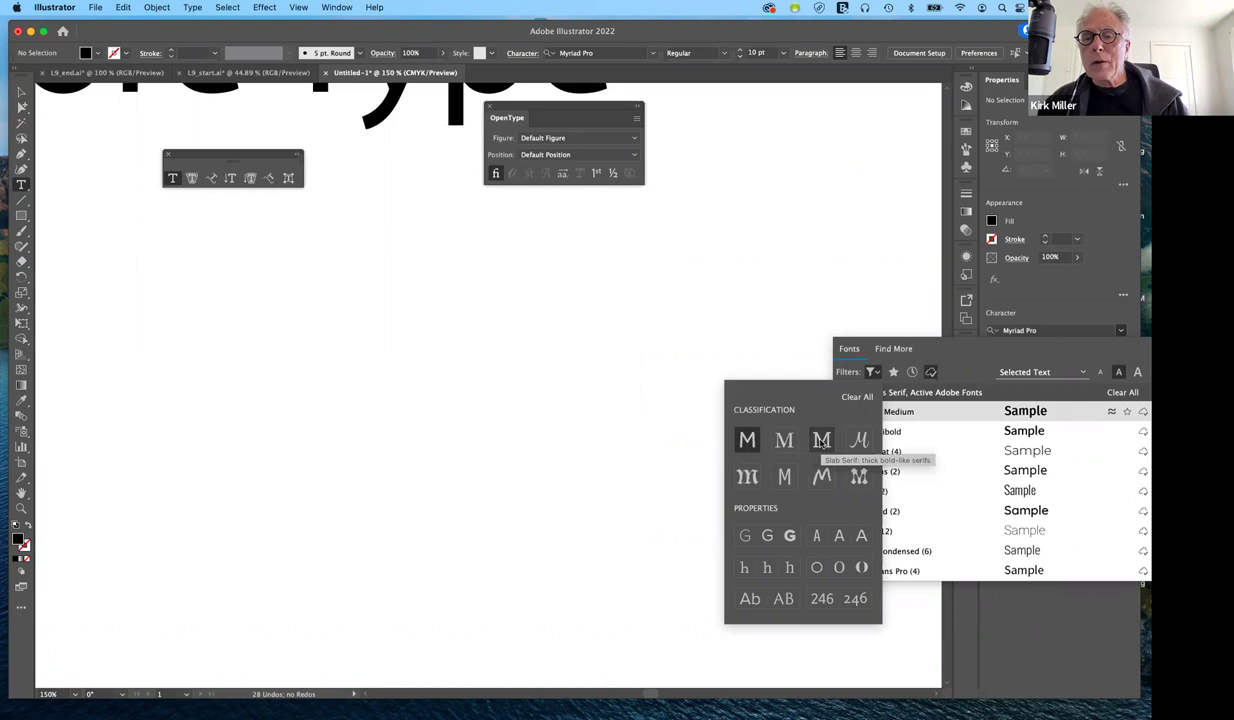
left_click(821, 441)
left_click(859, 441)
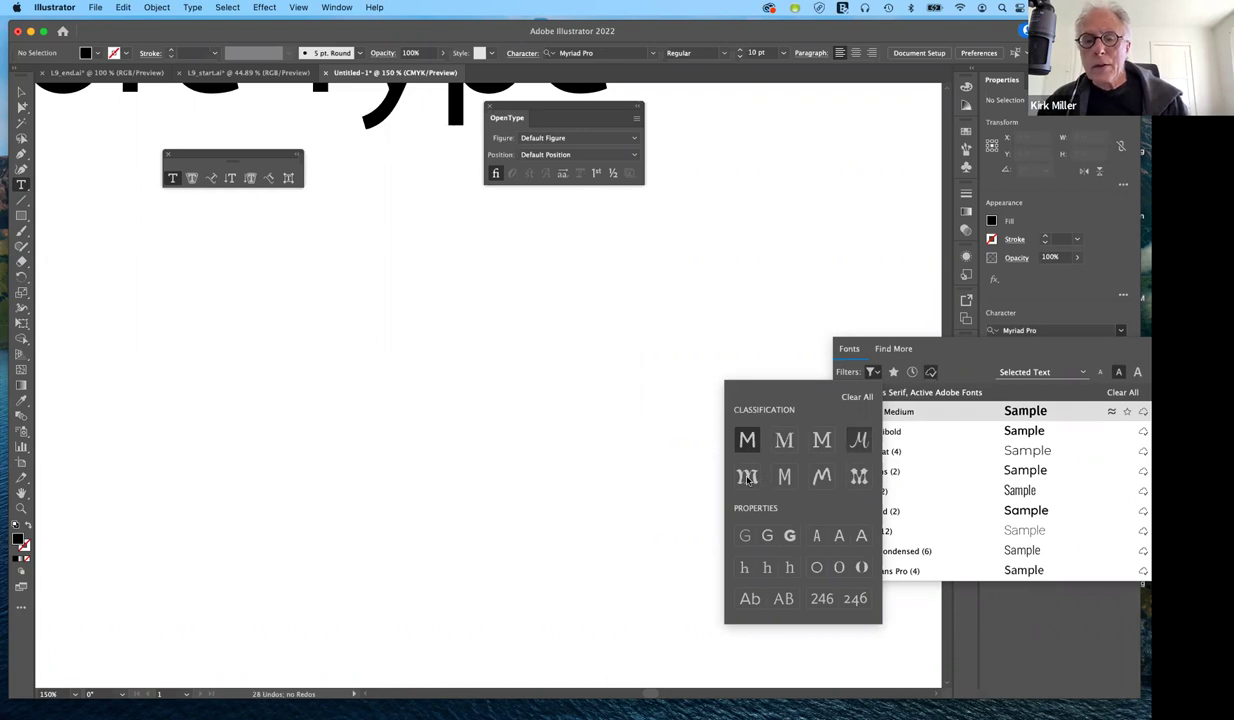
left_click(784, 476)
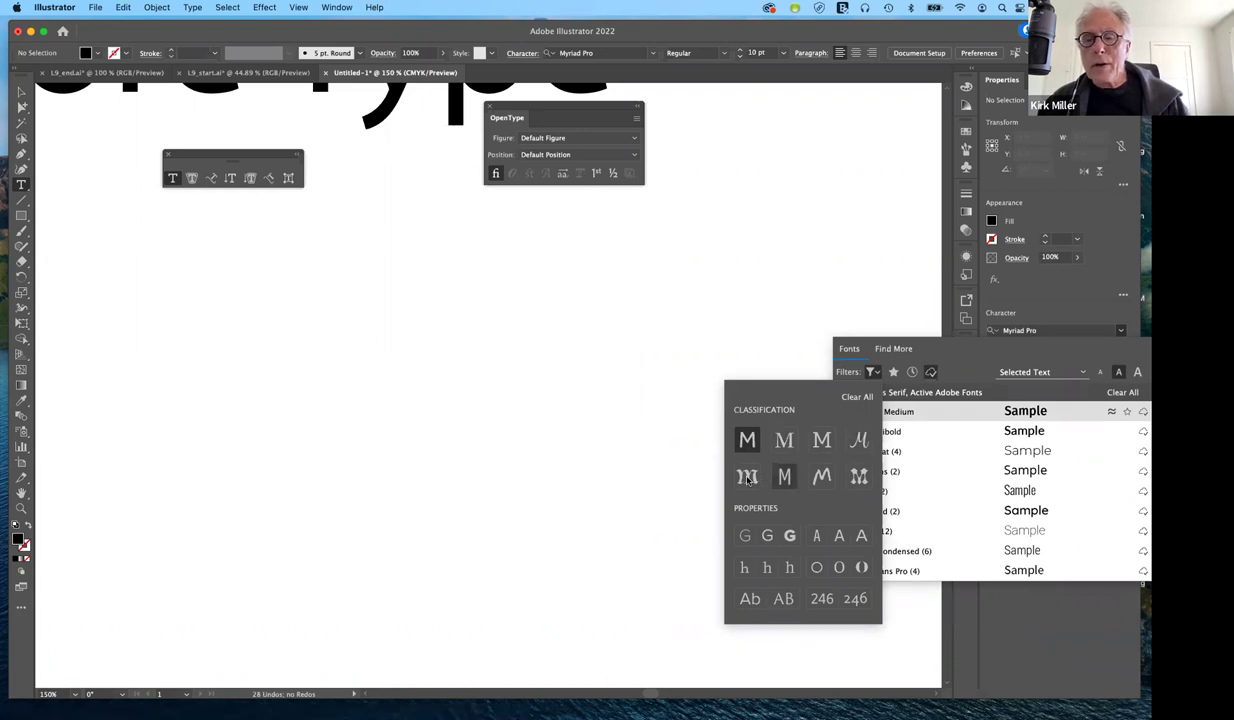
left_click(746, 477)
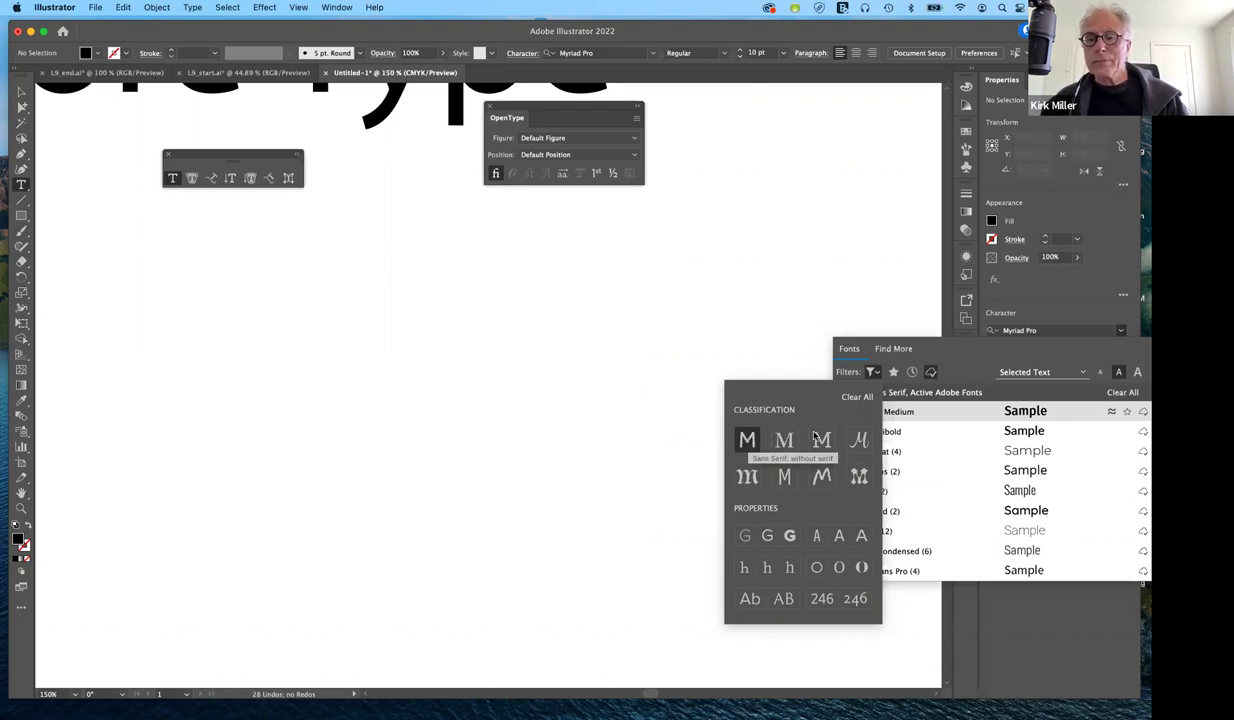
left_click(857, 397)
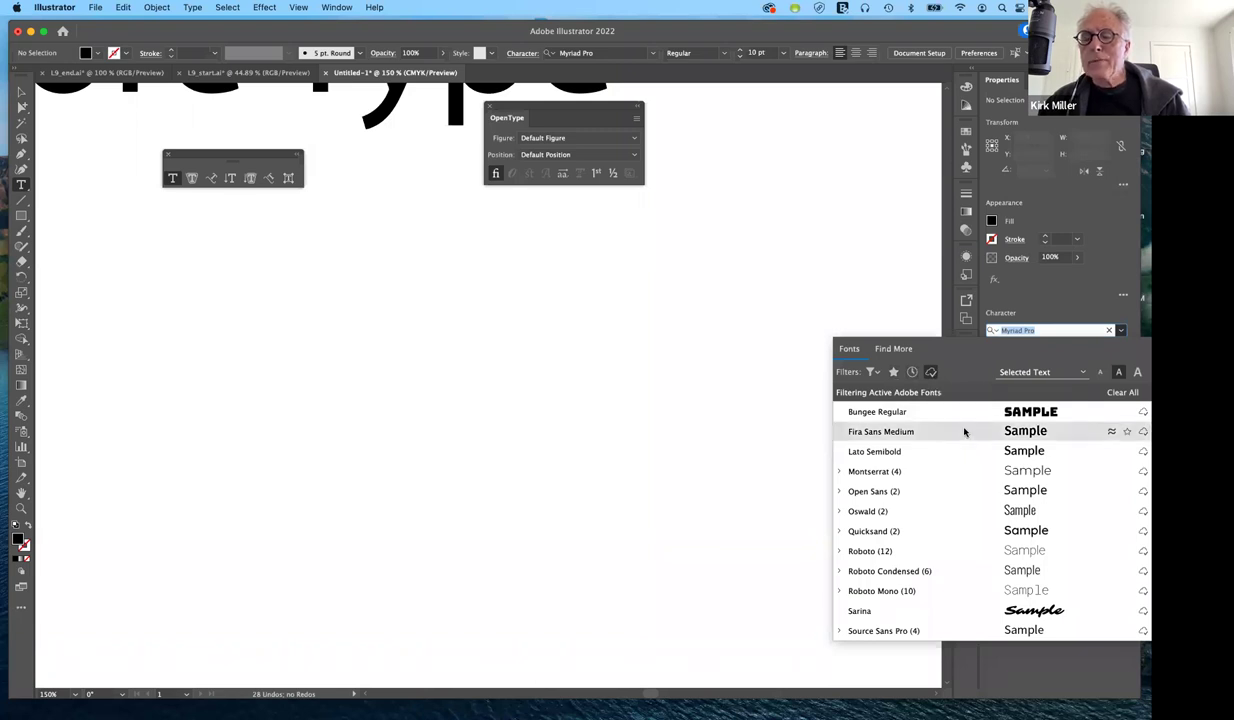
Browse the active Adobe fonts around Fira Sans Medium and Lato Semibold, and close the font list without choosing a font.
key("Down")
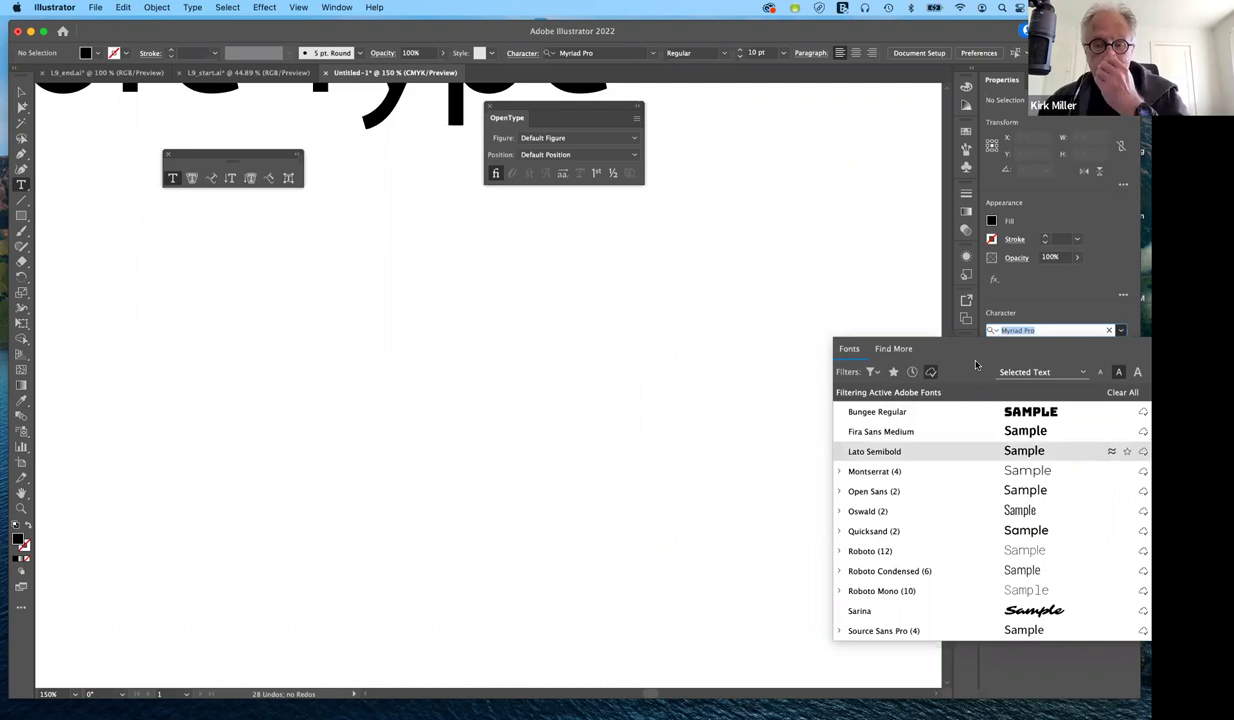
key("Up")
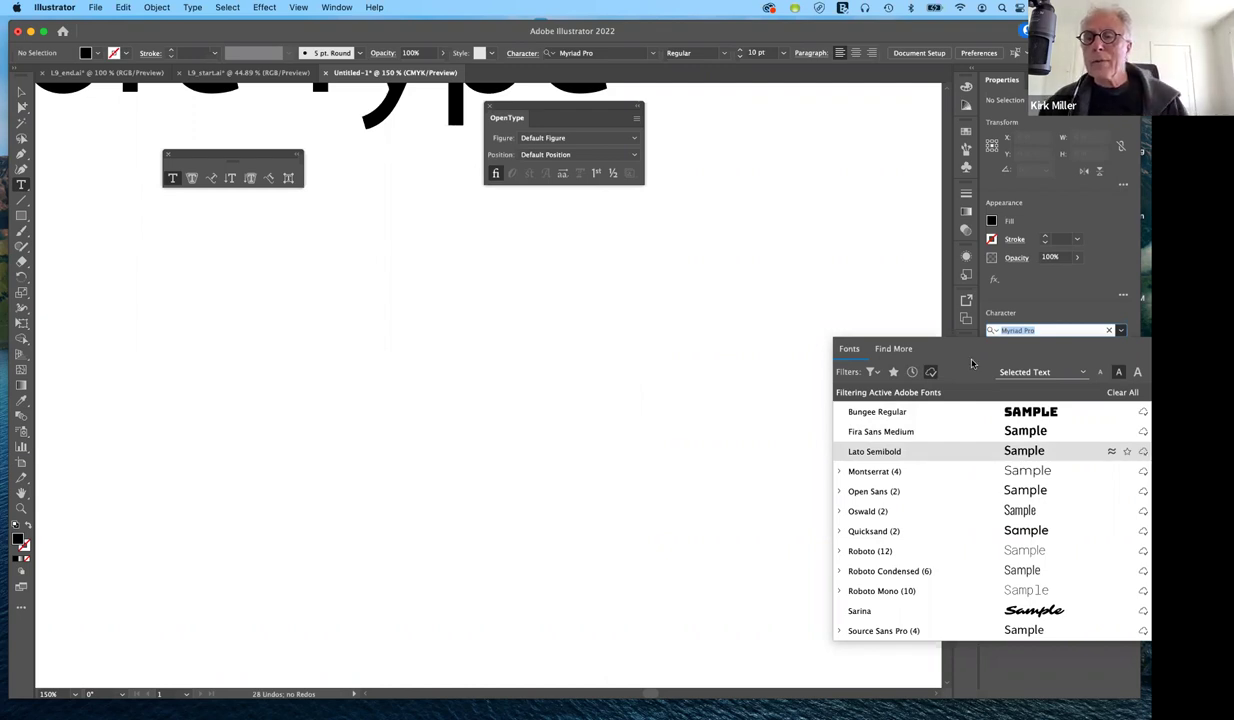
key("Up")
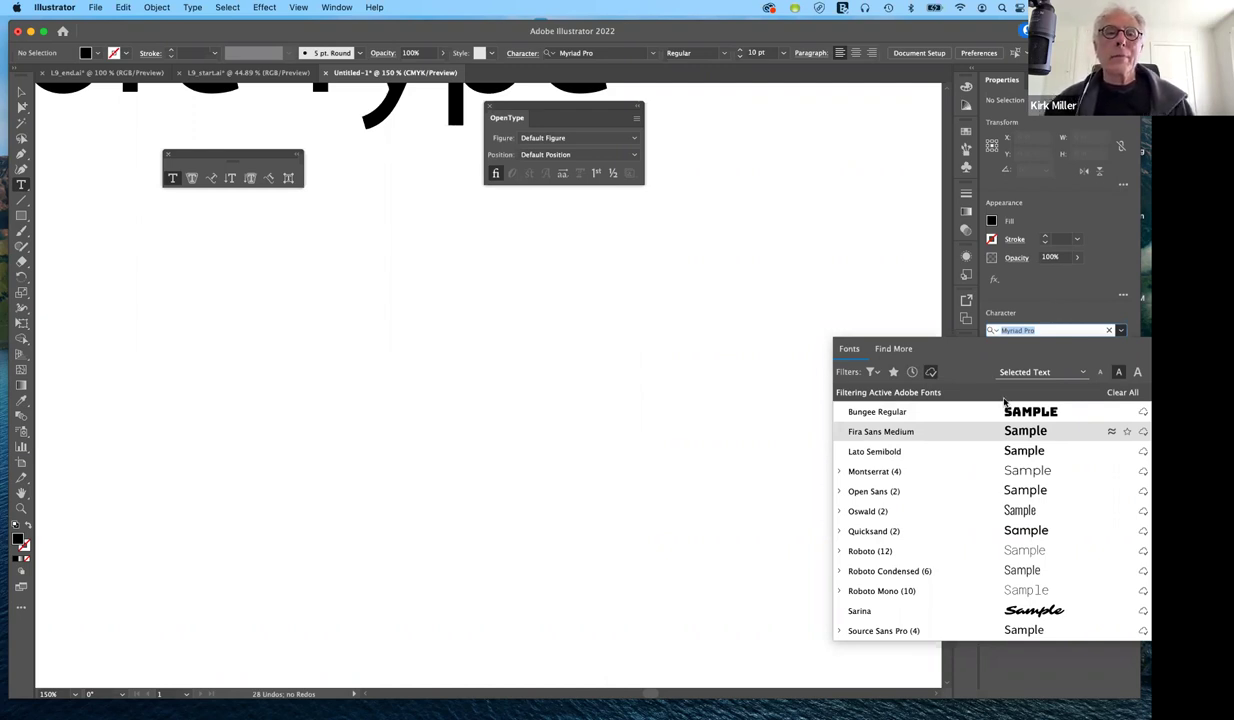
left_click(489, 110)
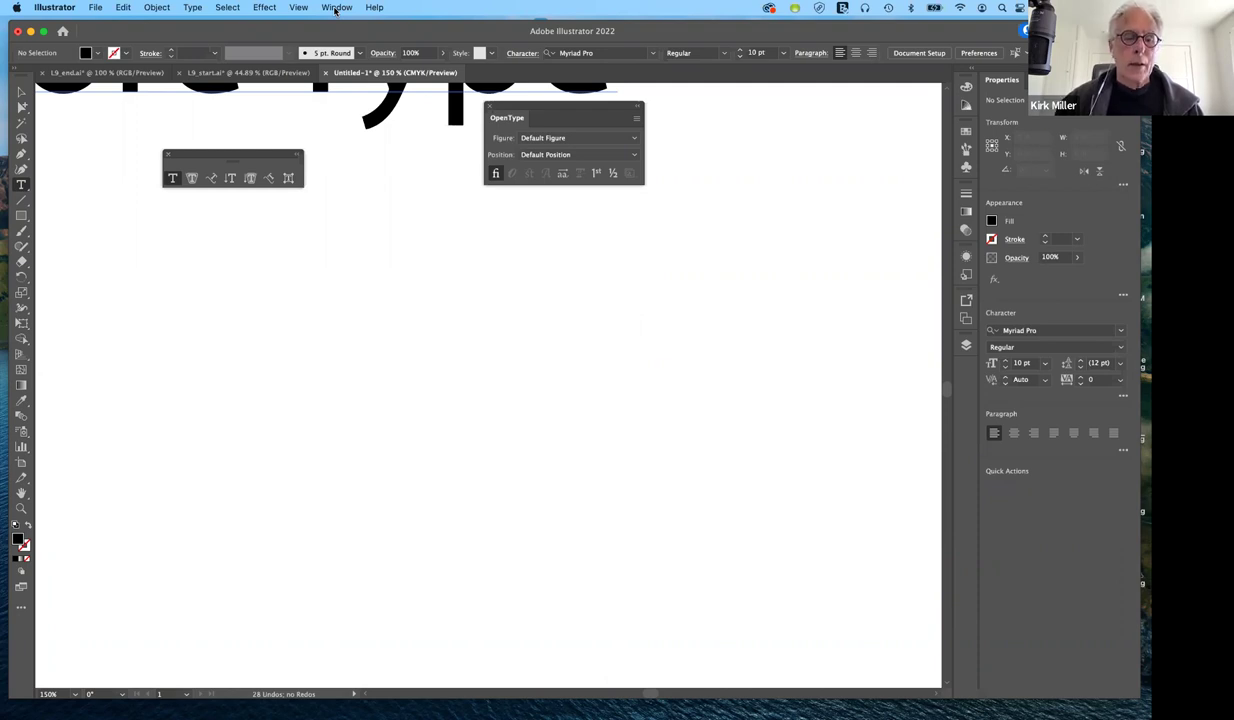
Show the floating Character panel.
left_click(336, 8)
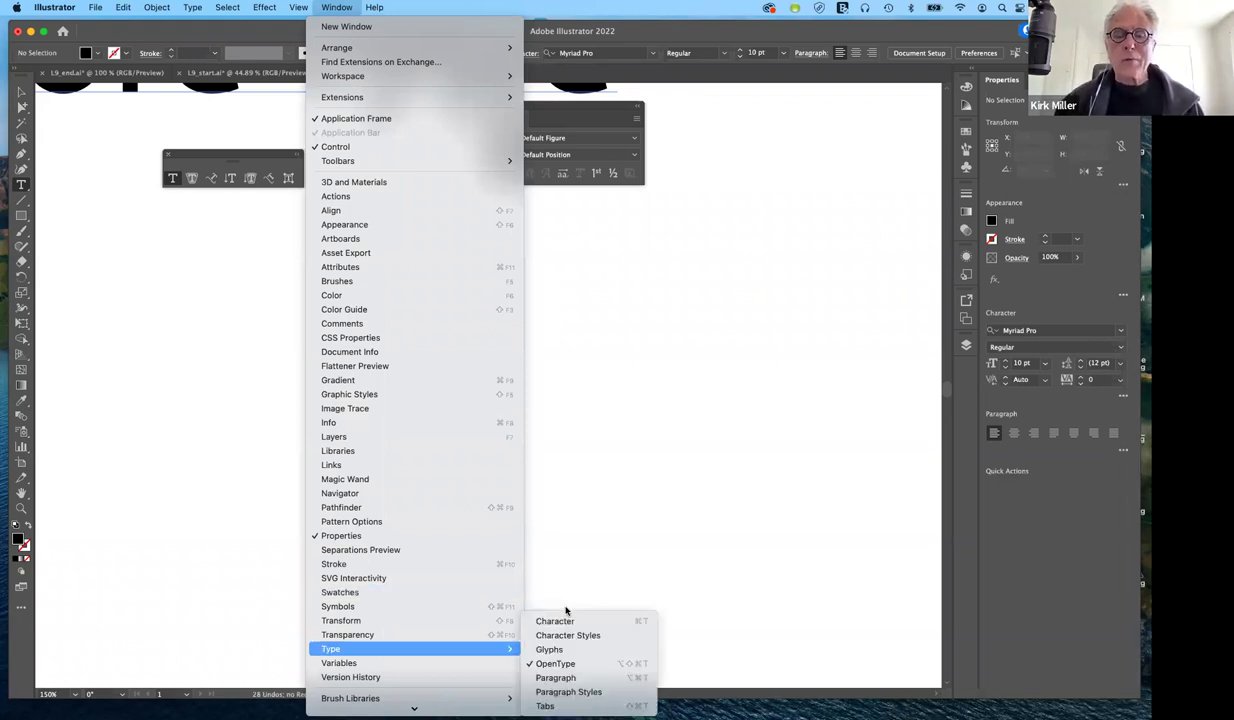
key("Right")
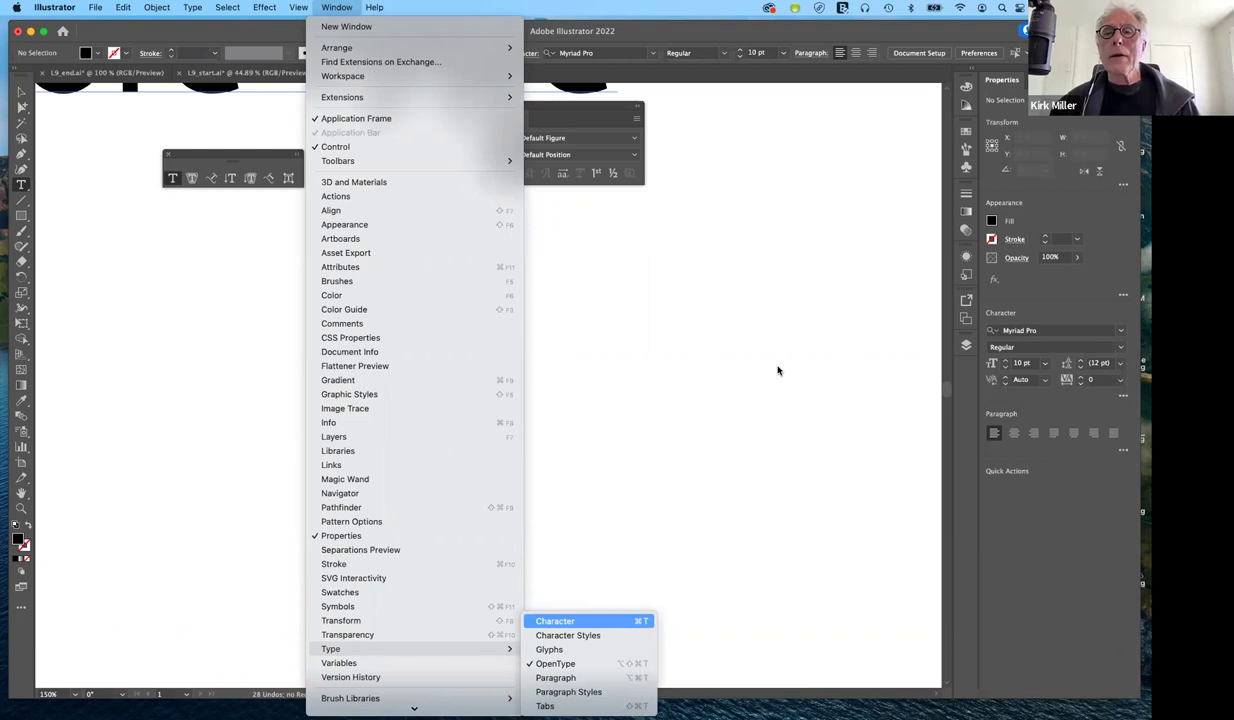
key("Return")
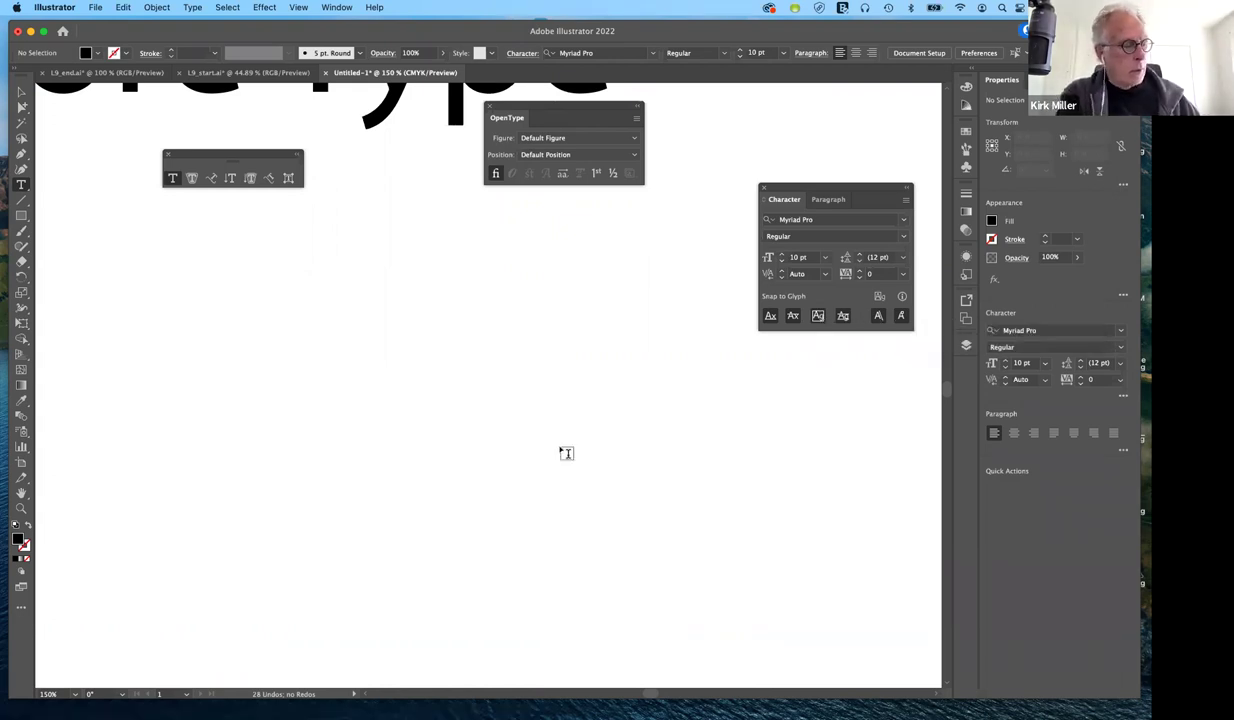
Draw a circle about 2.55 in across below the heading, with no fill and a 1 pt black stroke.
scroll(566, 453, "up", 2)
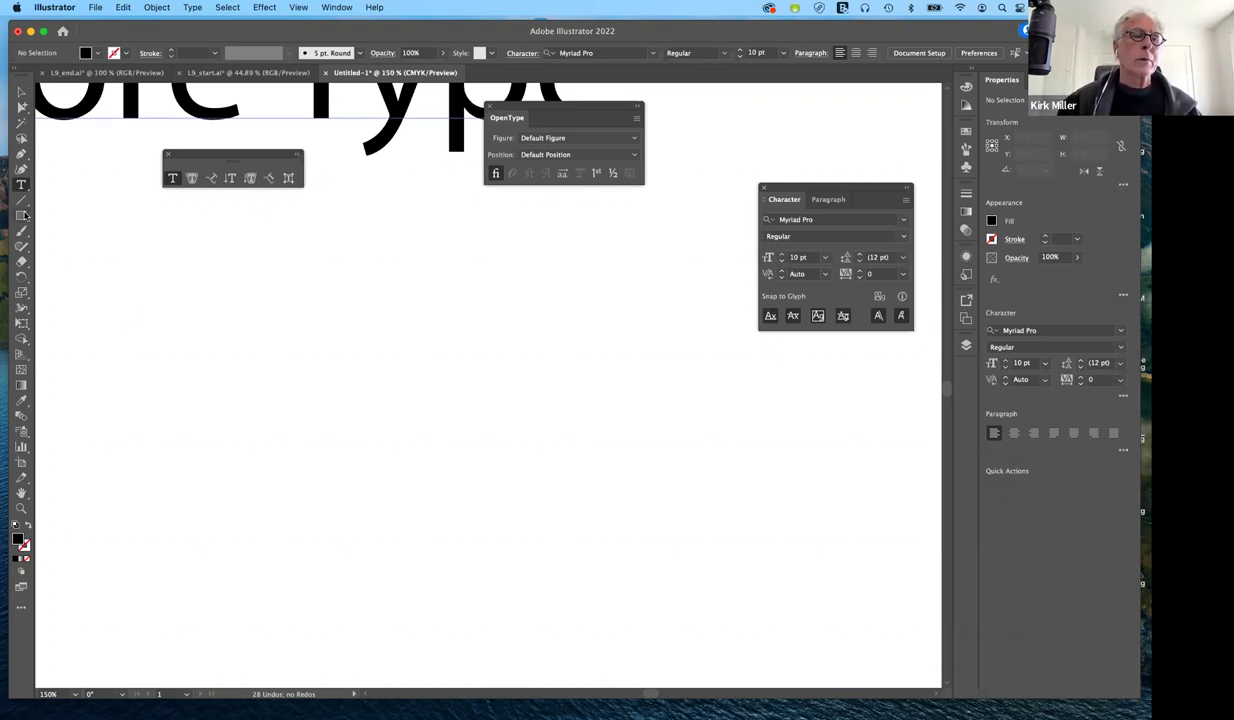
key("m")
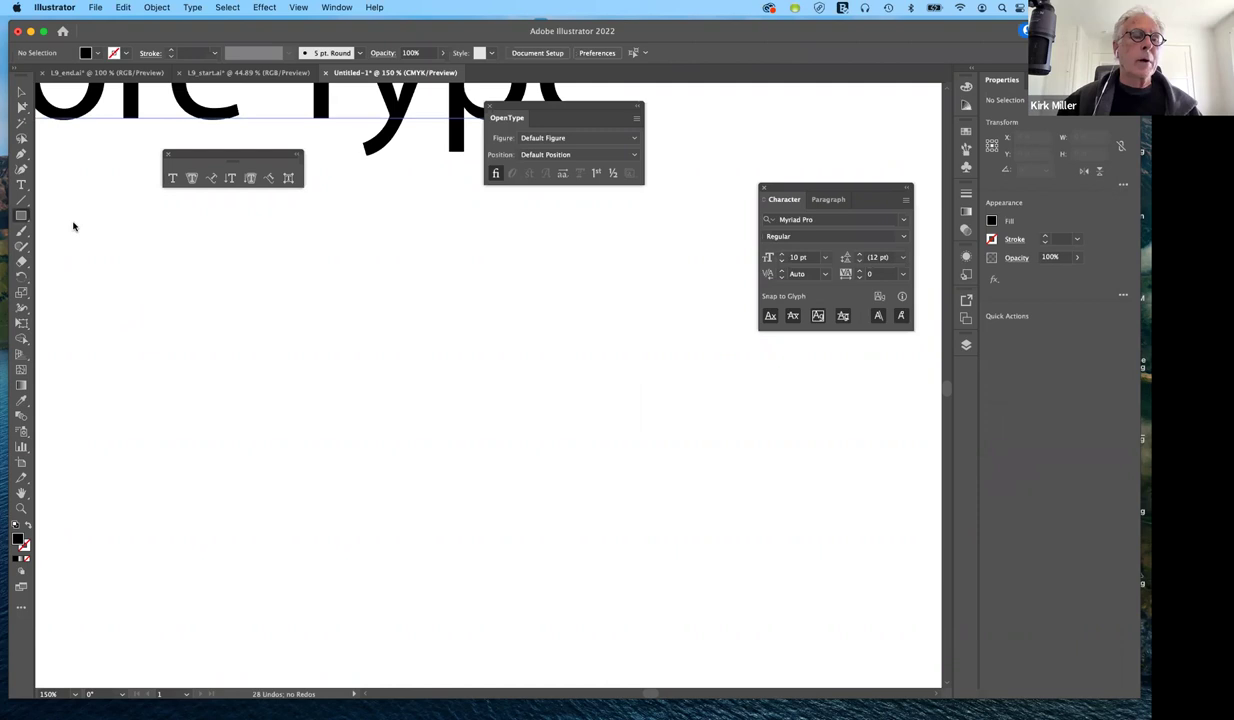
left_click(21, 215)
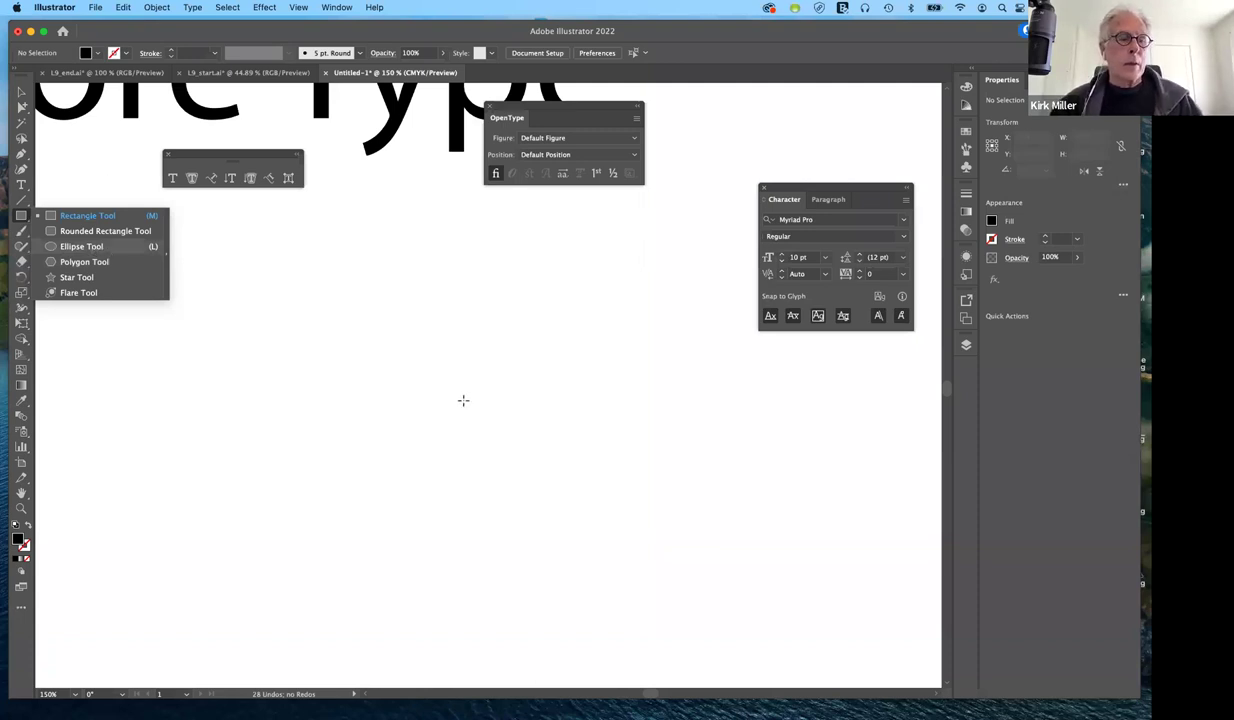
key("l")
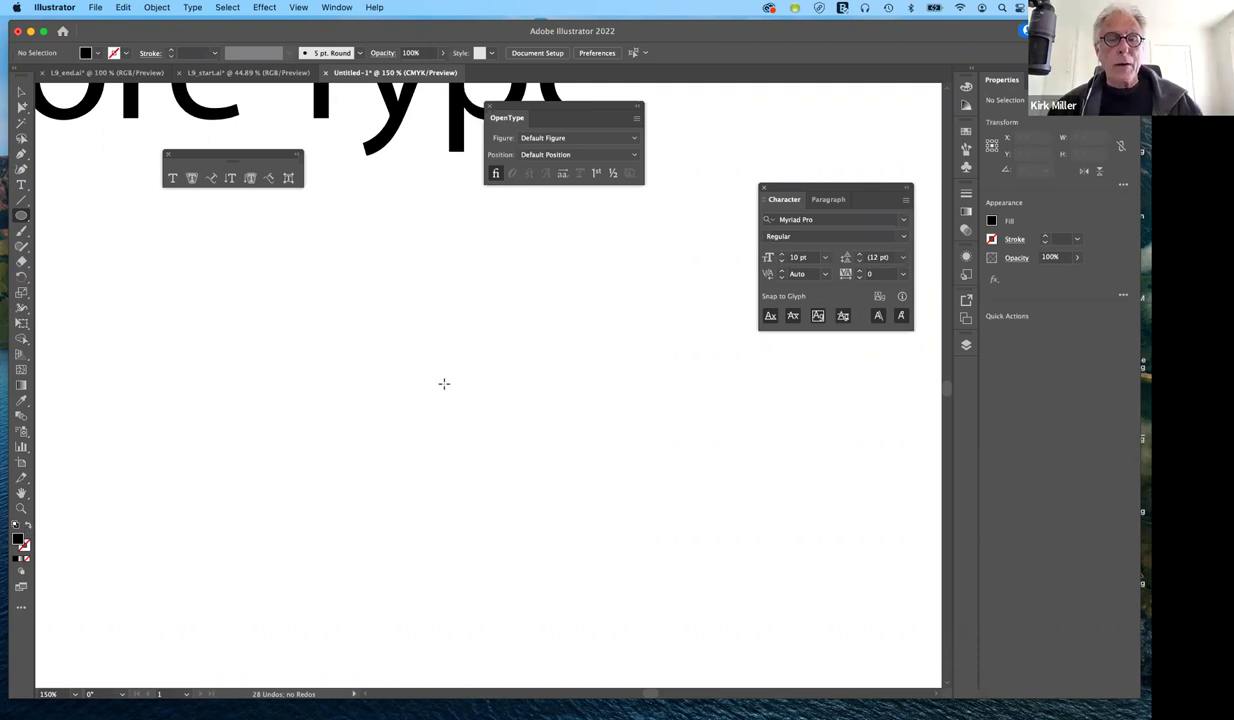
left_click(28, 528)
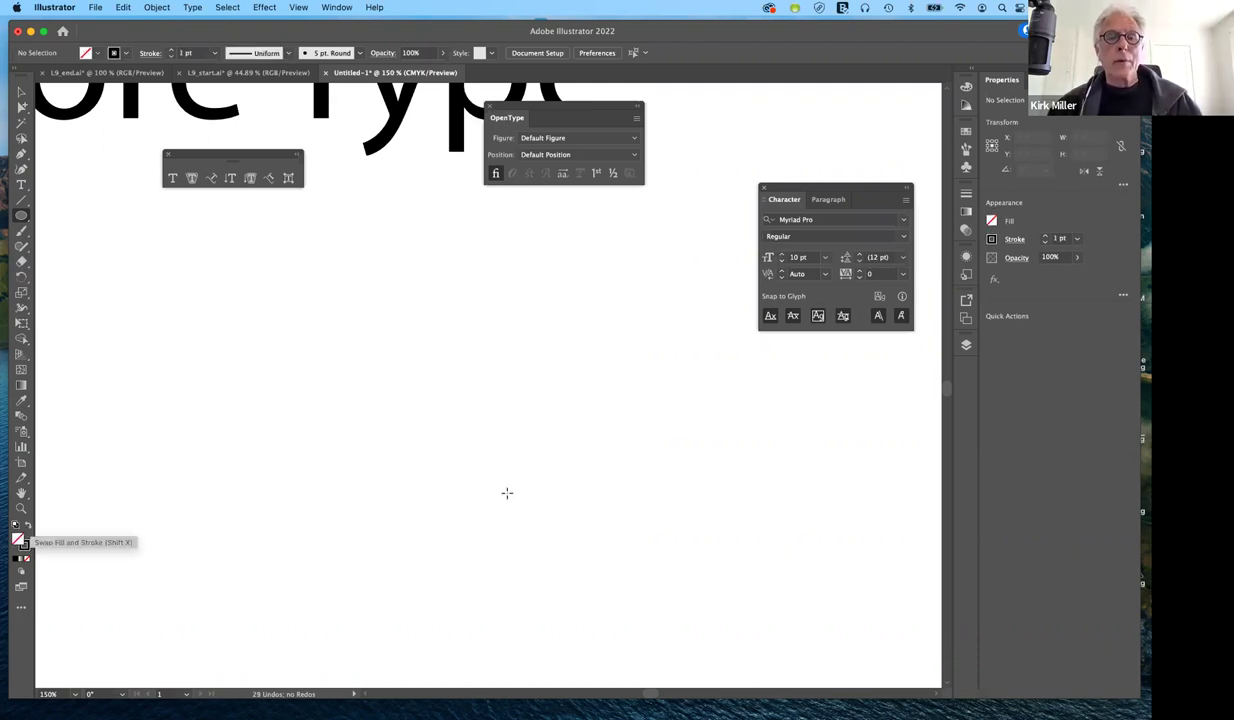
left_click_drag(395, 330, 545, 488)
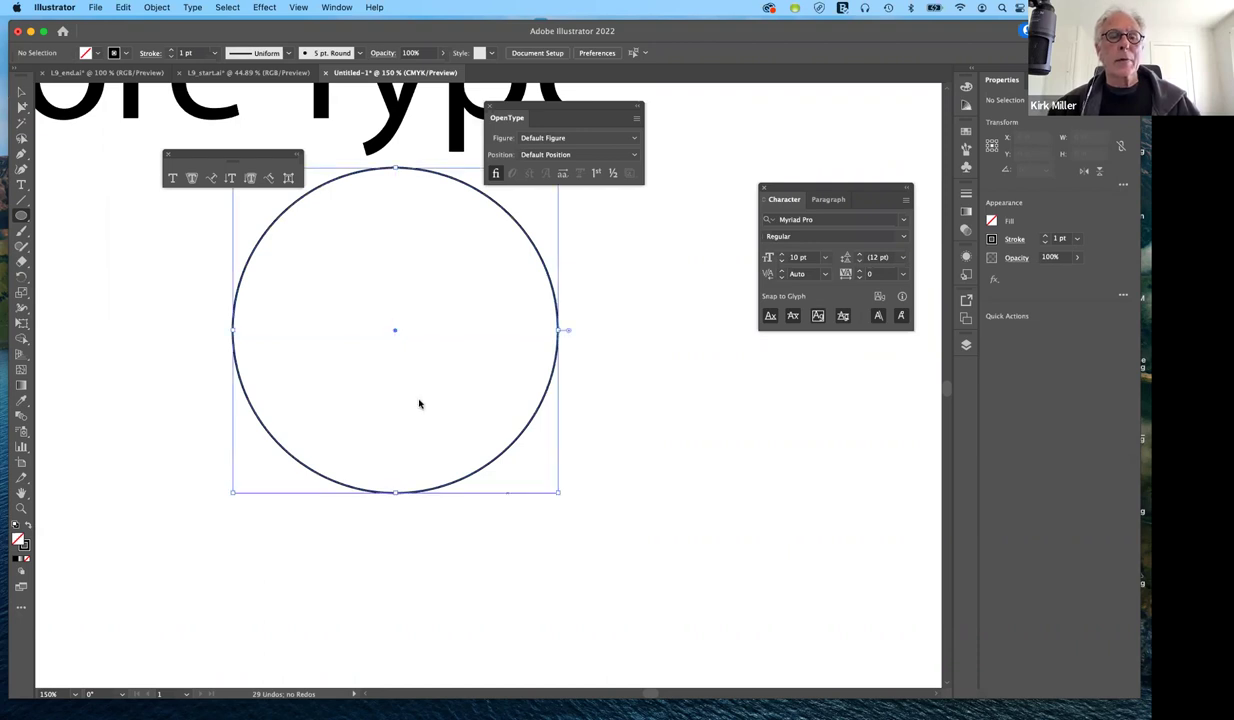
Move the circle lower on the page, try placeholder type on a path around its outline, and undo the type.
key("v")
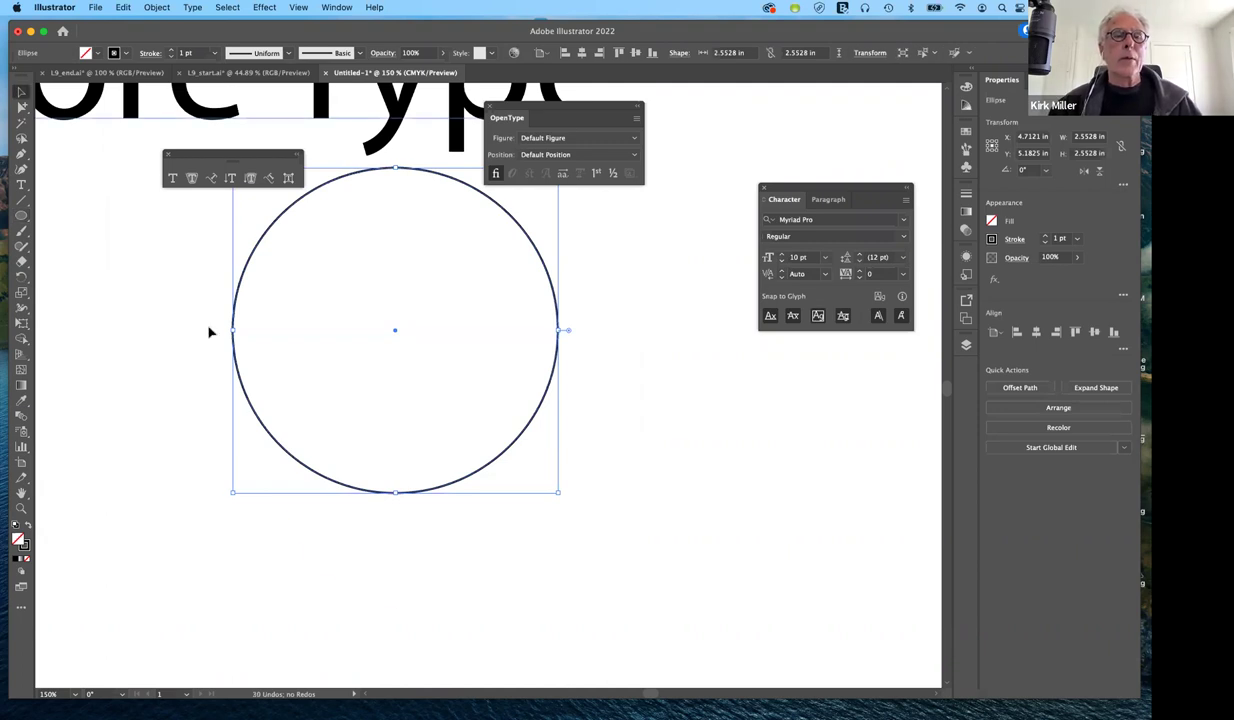
left_click_drag(395, 330, 440, 447)
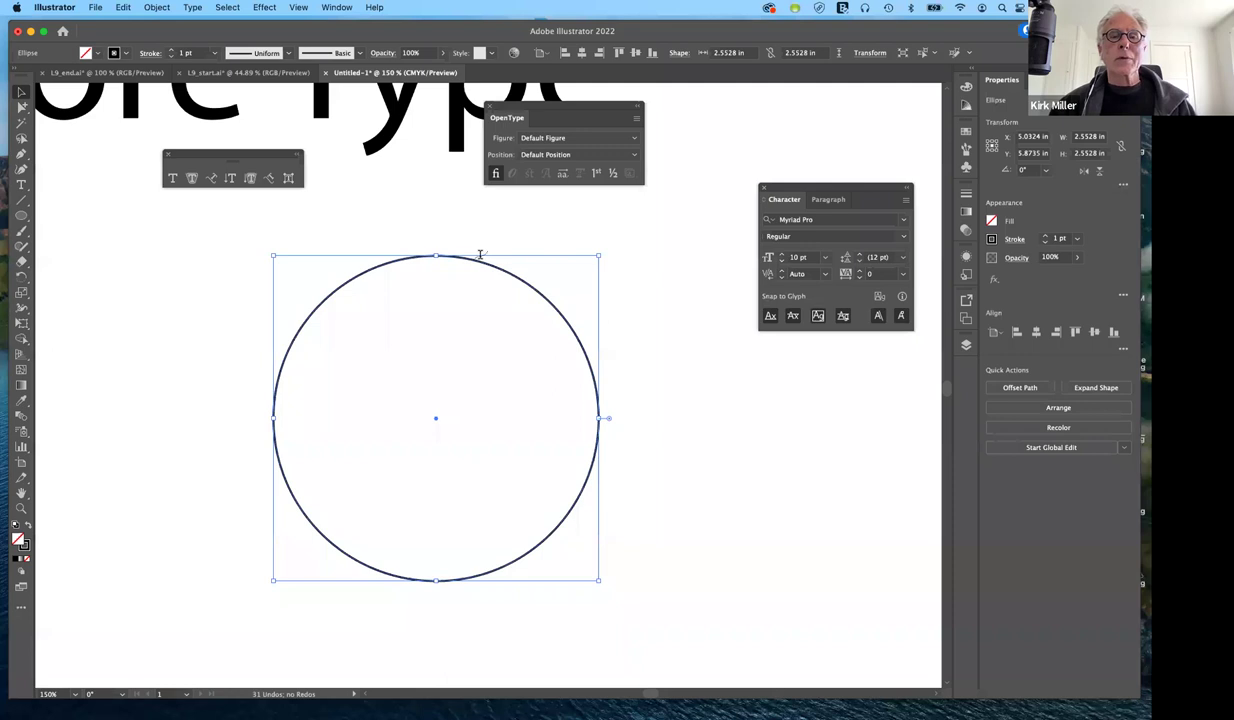
key("shift+t")
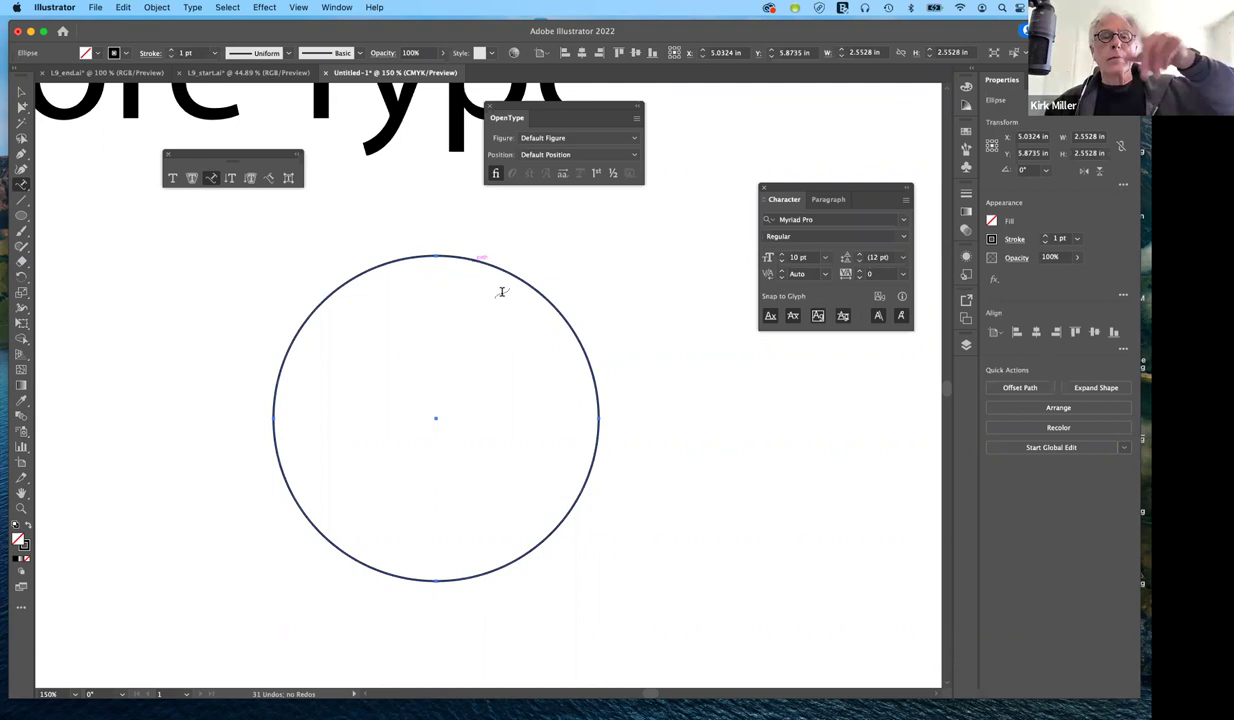
left_click(459, 259)
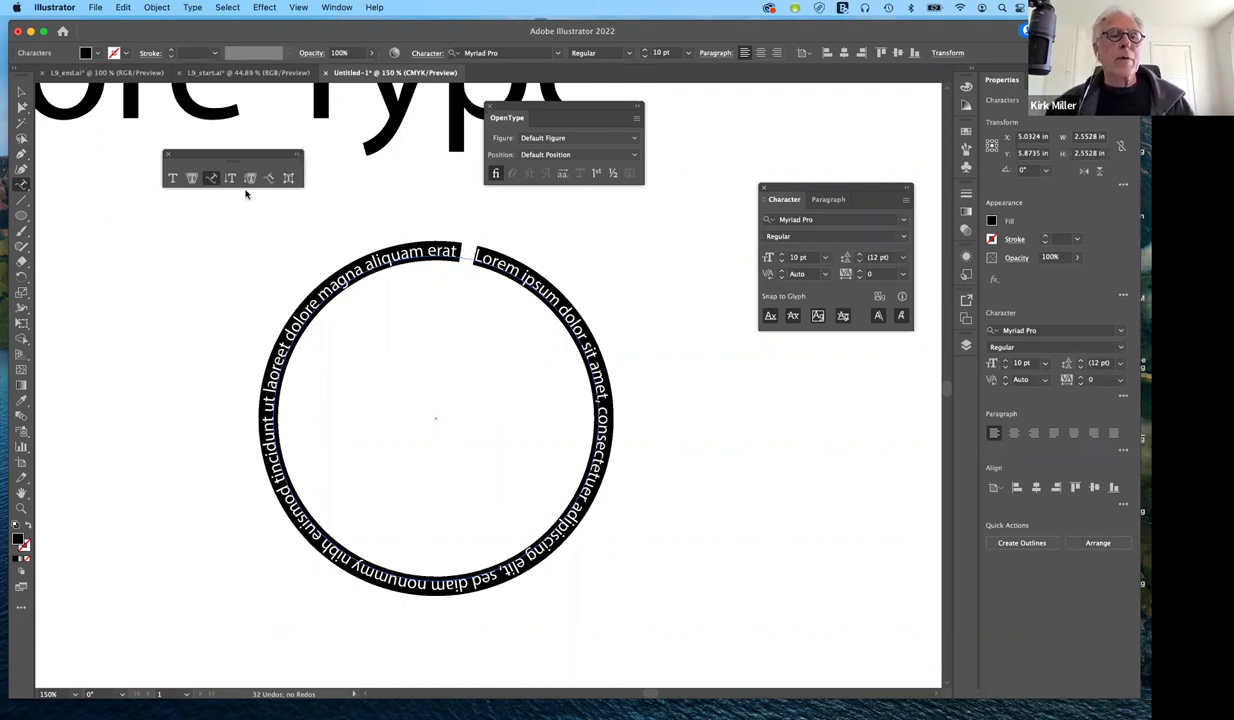
key("super+z")
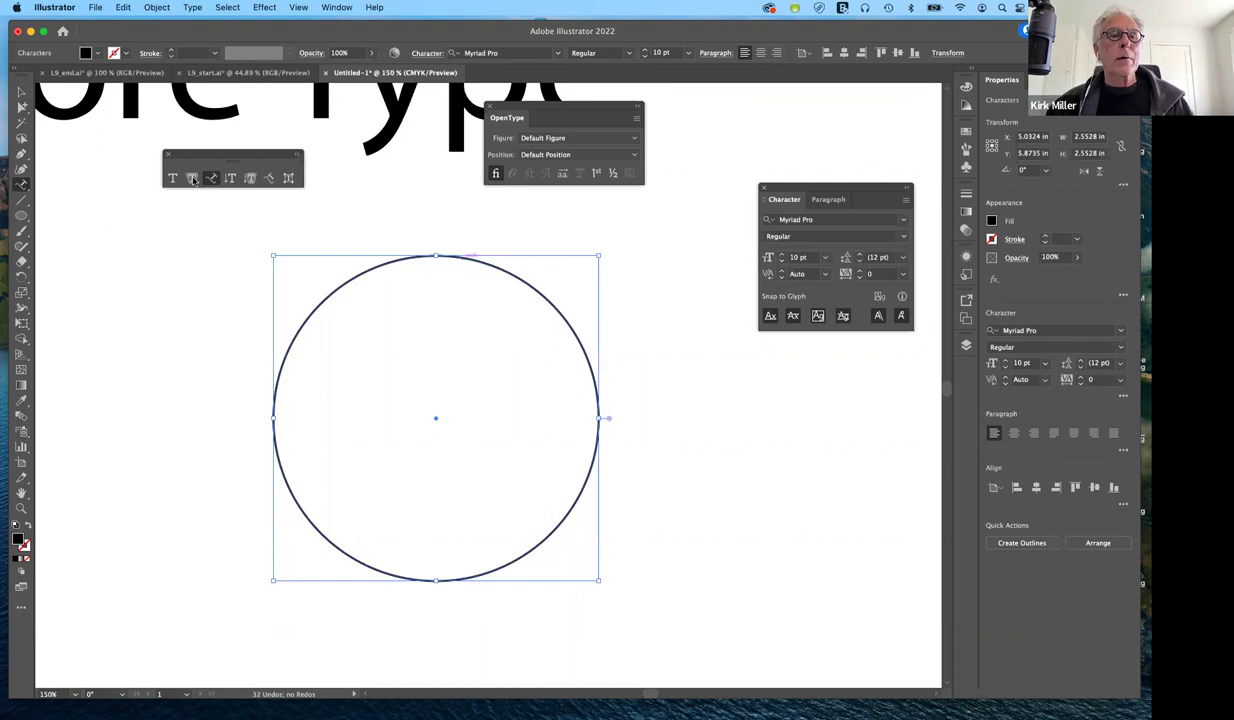
key("super+z")
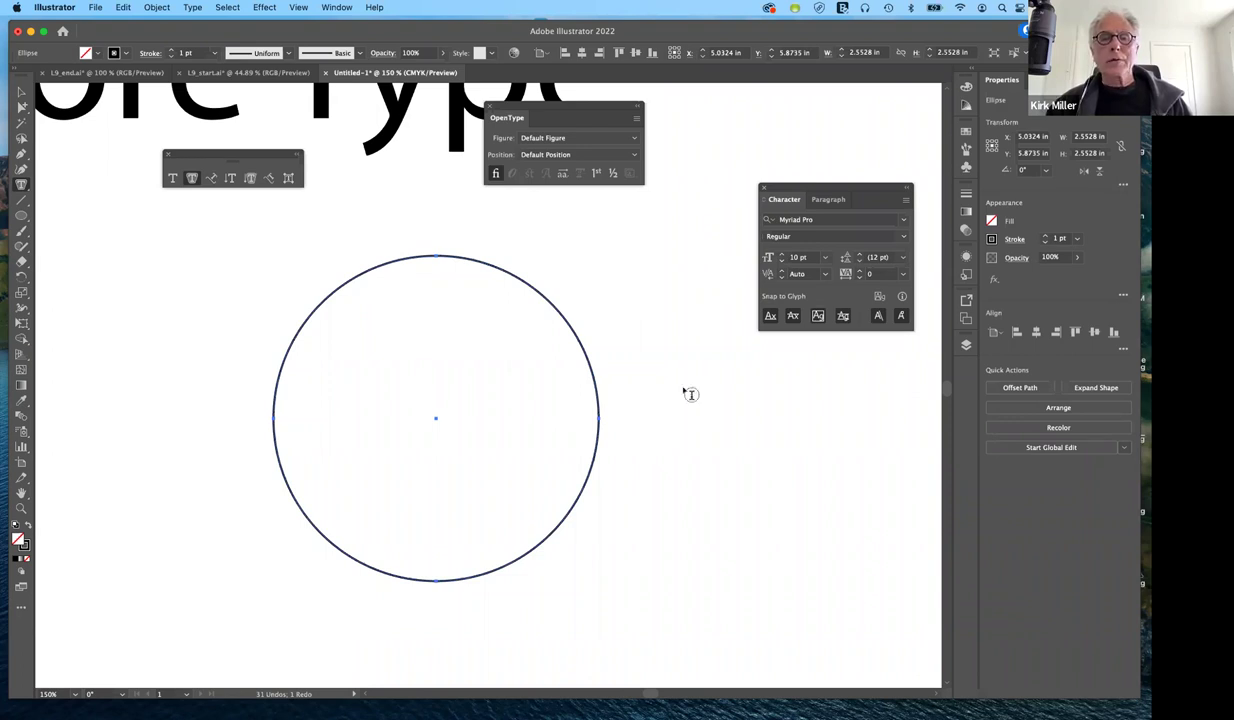
Try to place area type inside the circle and undo the circle's move.
left_click(408, 279)
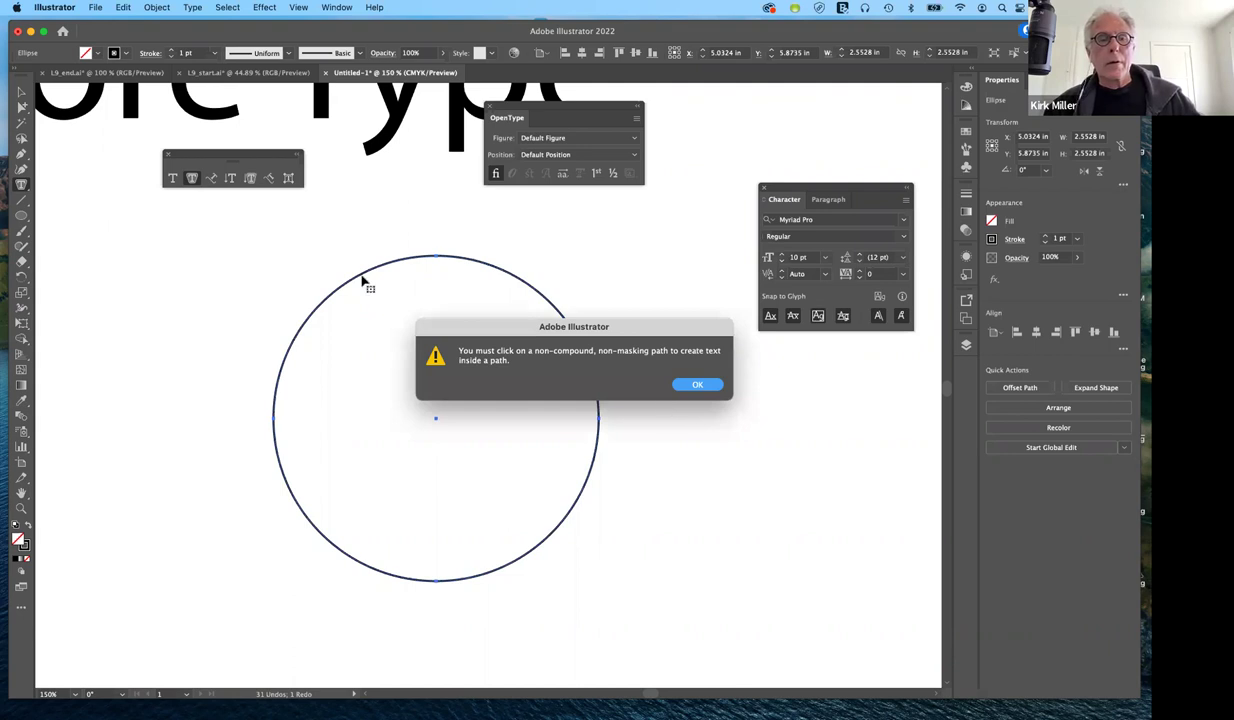
key("Return")
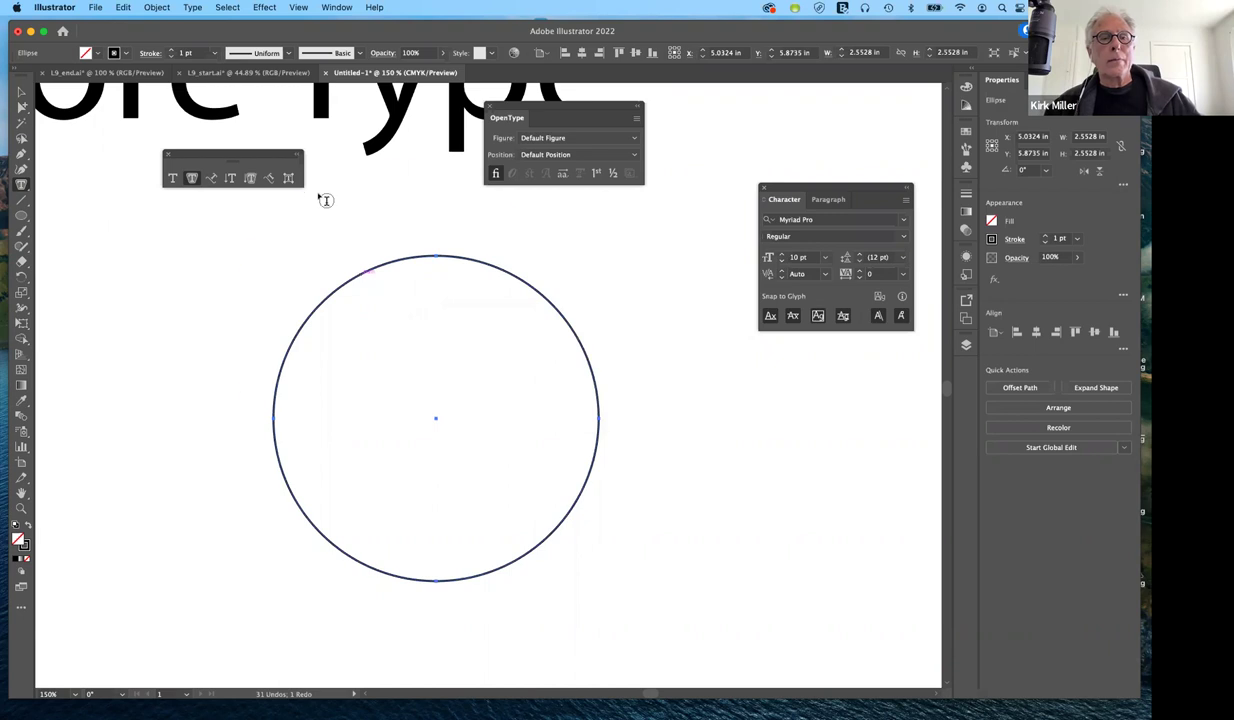
key("super+z")
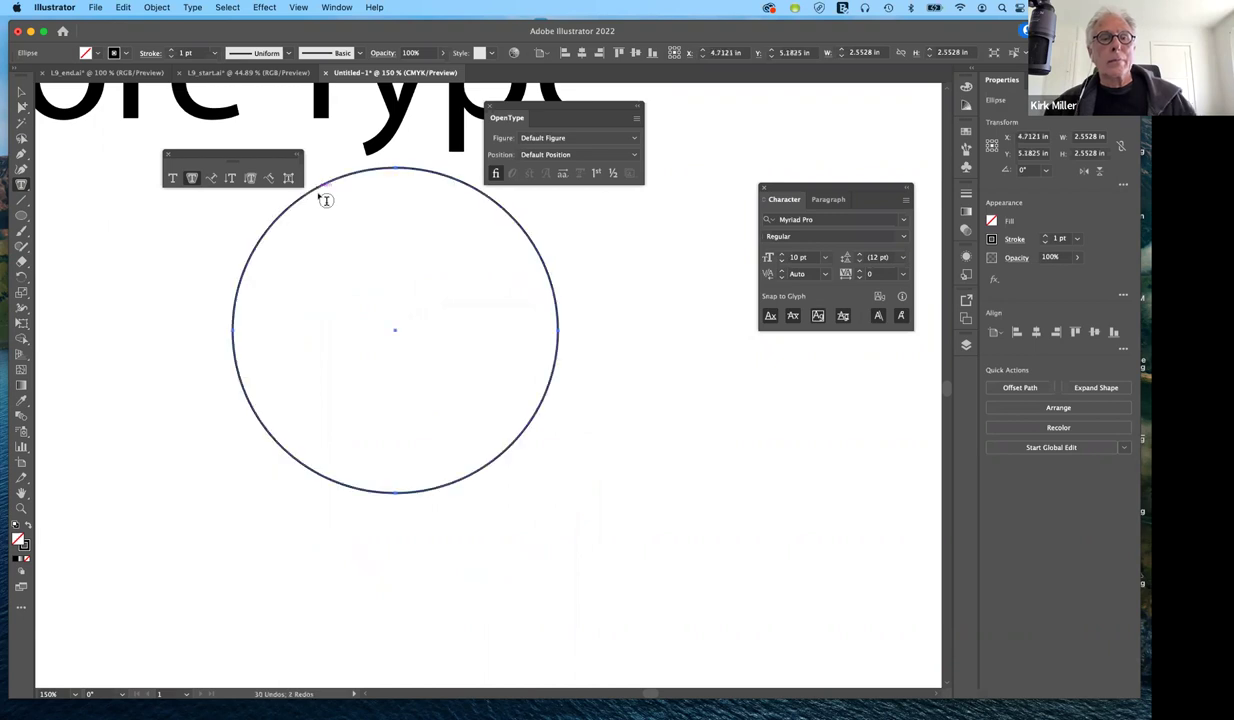
Fill the circle with placeholder area type, move it to about X 4.95 in, Y 6.13 in, and deselect it.
left_click(471, 415)
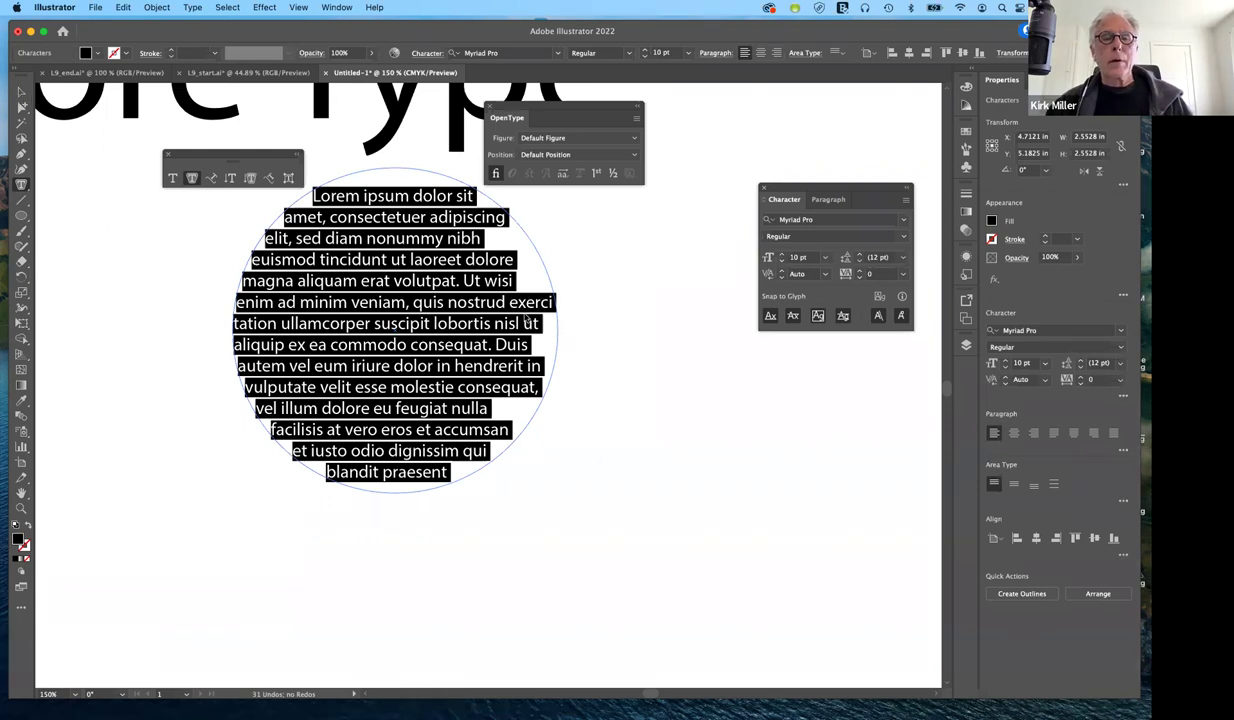
left_click(537, 393)
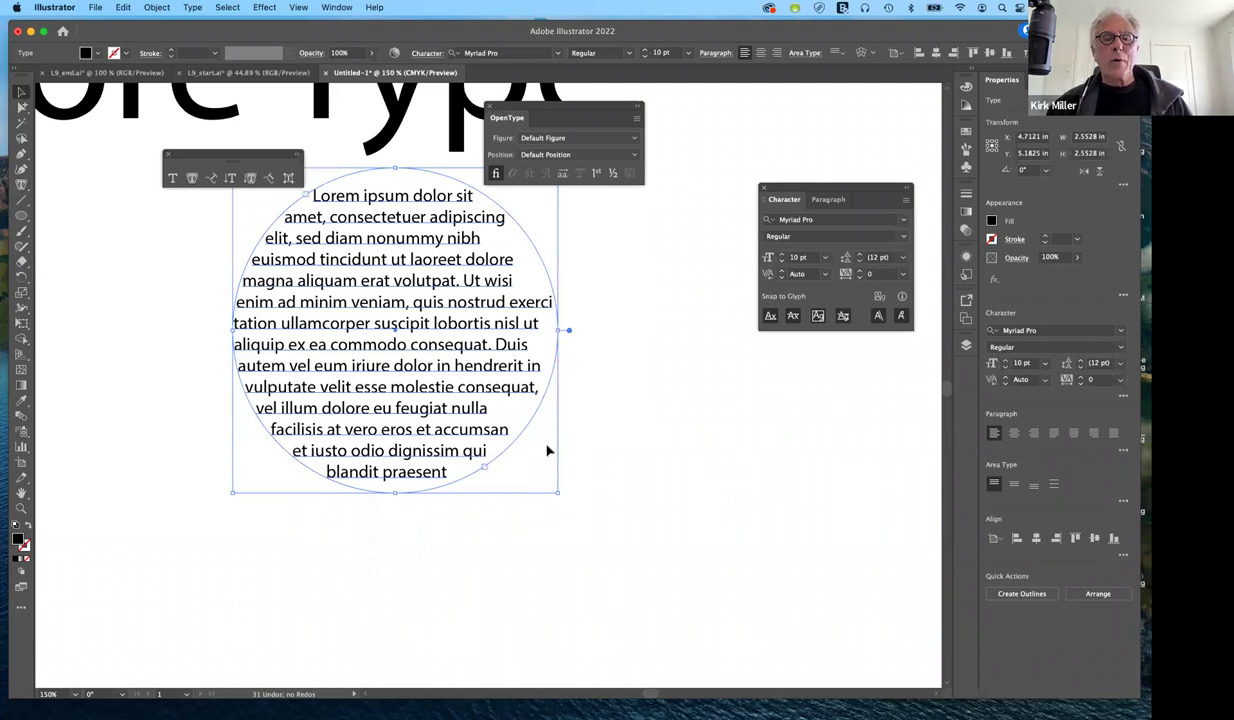
left_click_drag(408, 325, 410, 328)
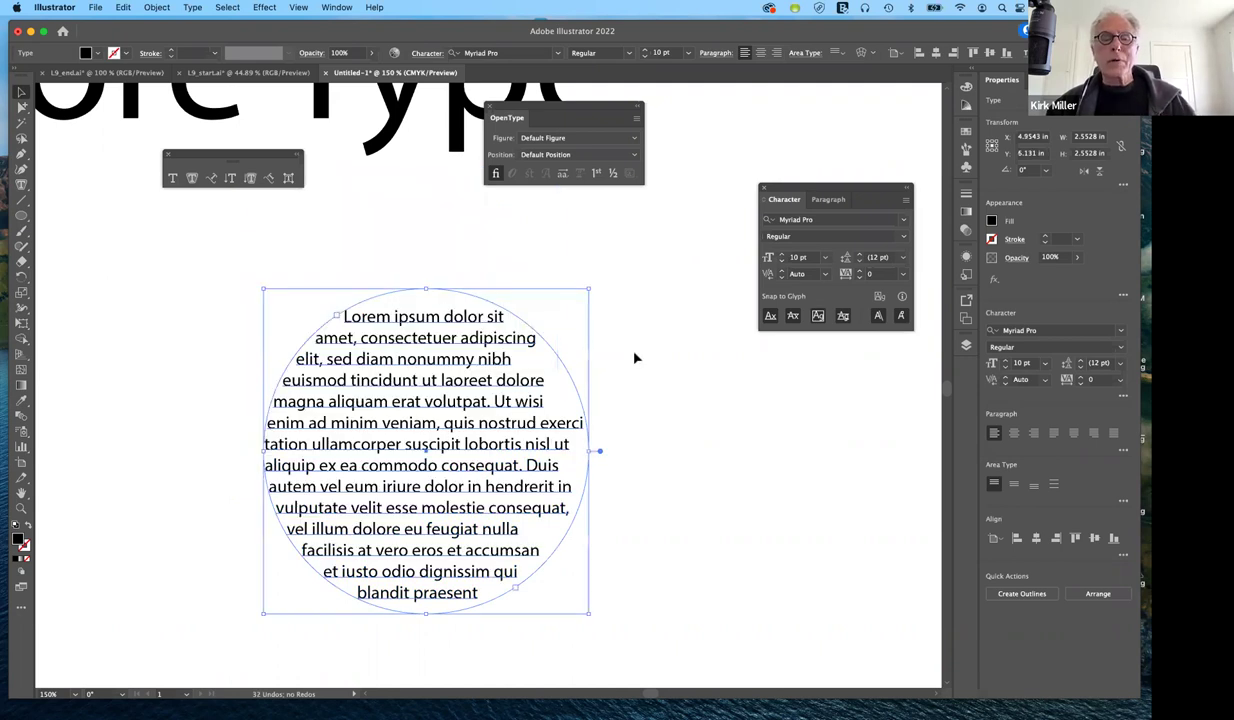
left_click(537, 366)
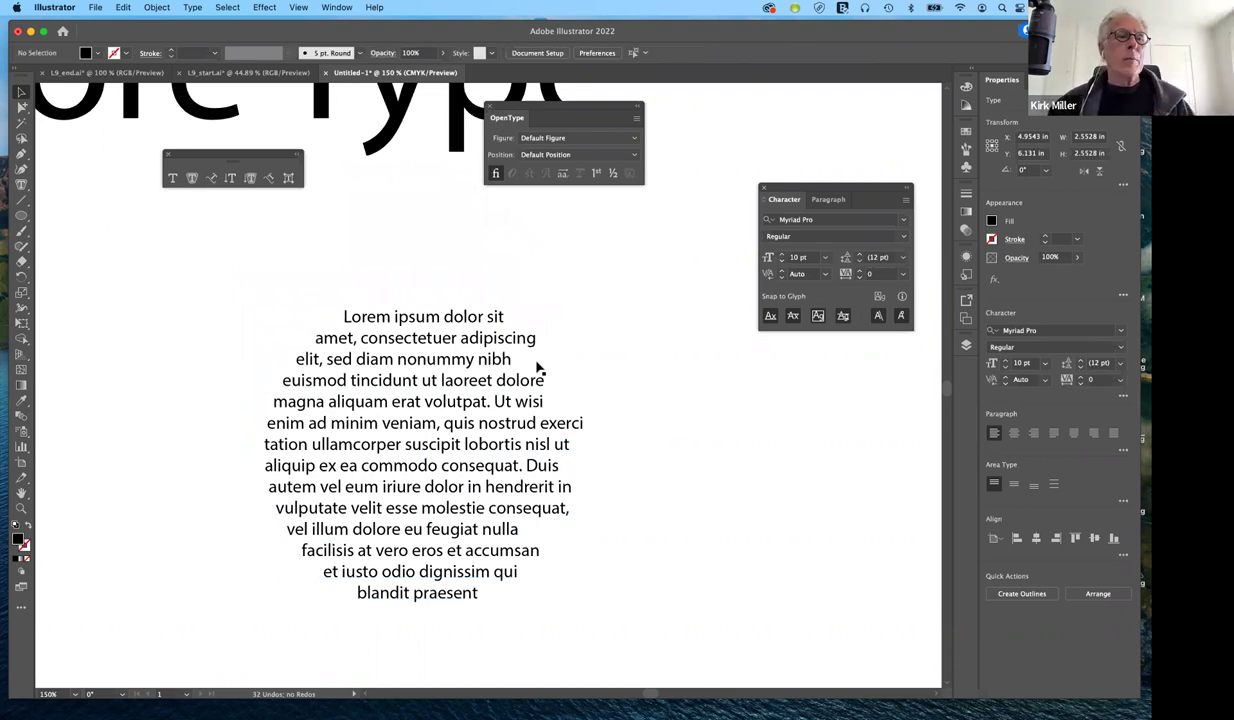
Draw a black five-pointed star about 1.46 by 1.39 in at the text circle's upper-right edge and show its bounding box.
left_click(21, 215)
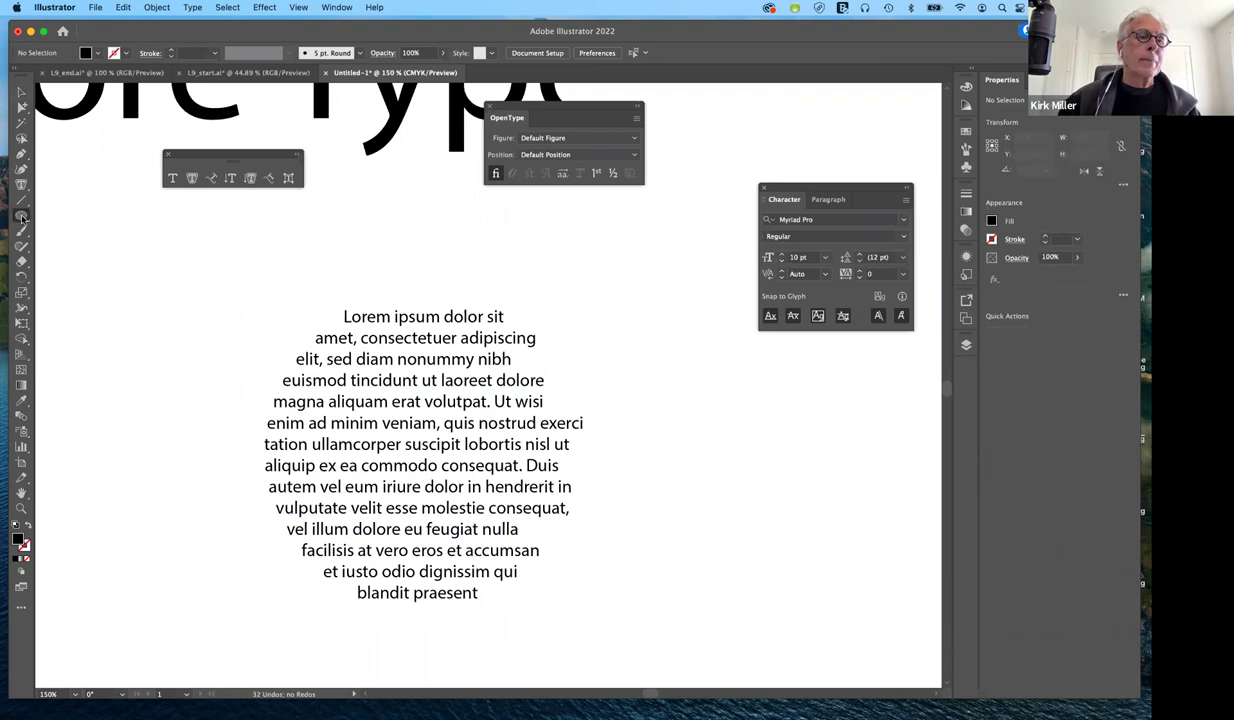
left_click_drag(21, 215, 91, 278)
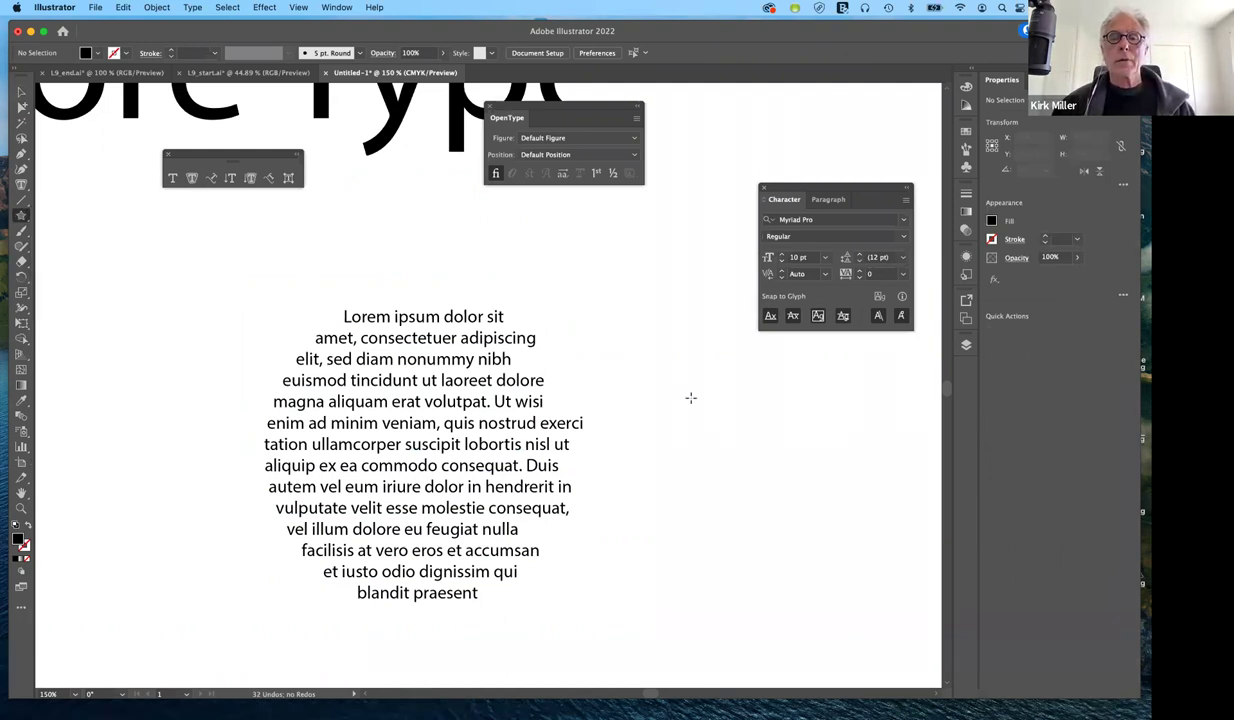
left_click_drag(631, 318, 692, 397)
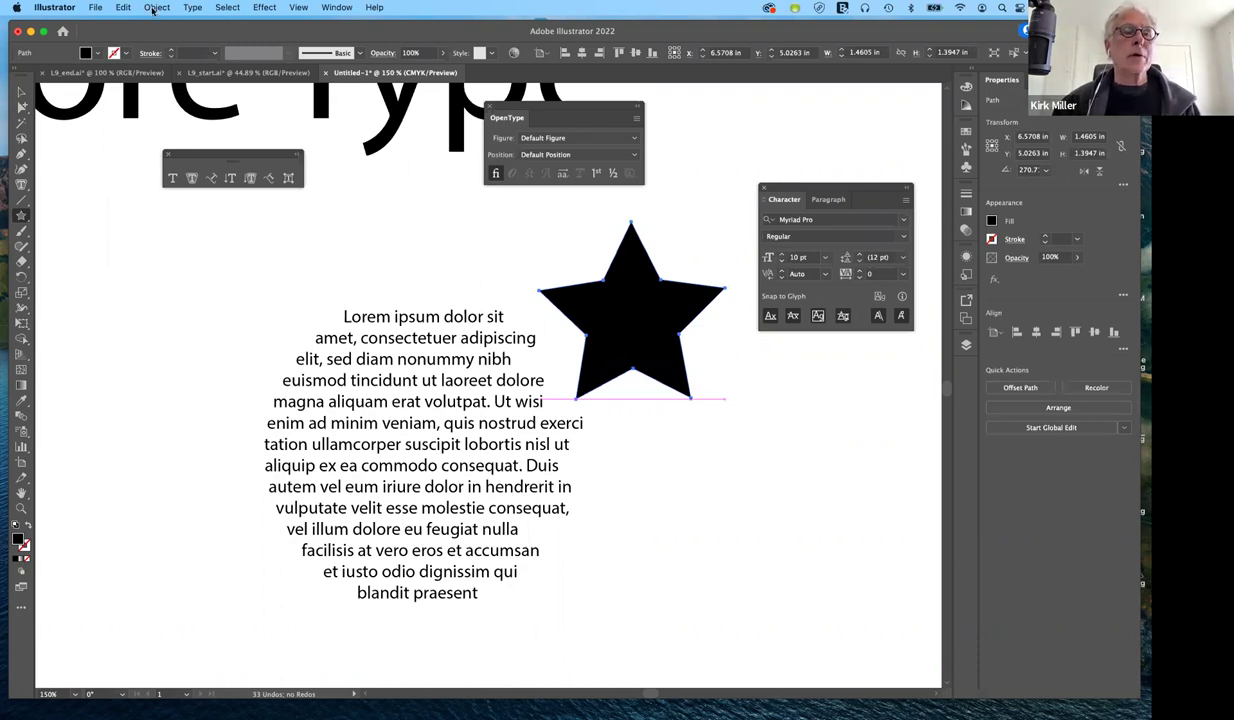
key("v")
key("super+shift+b")
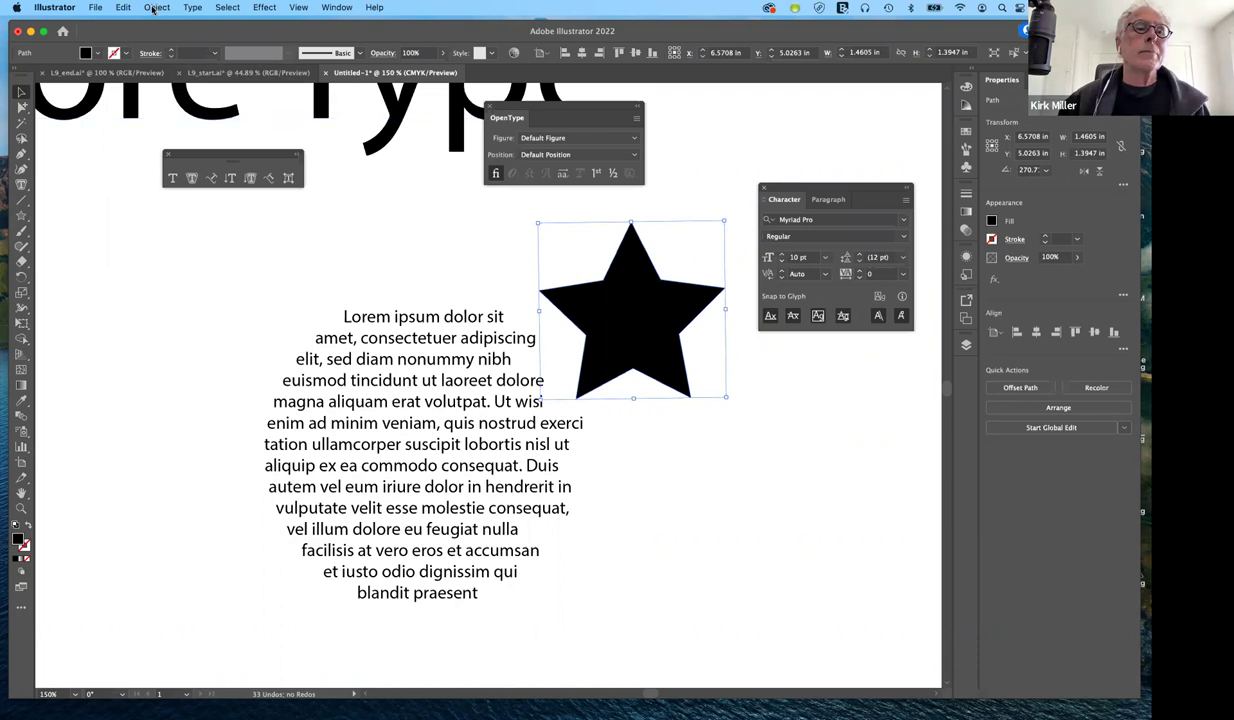
Apply a text wrap to the star and move it over the circular text to about X 5.76 in, Y 5.24 in.
left_click(155, 7)
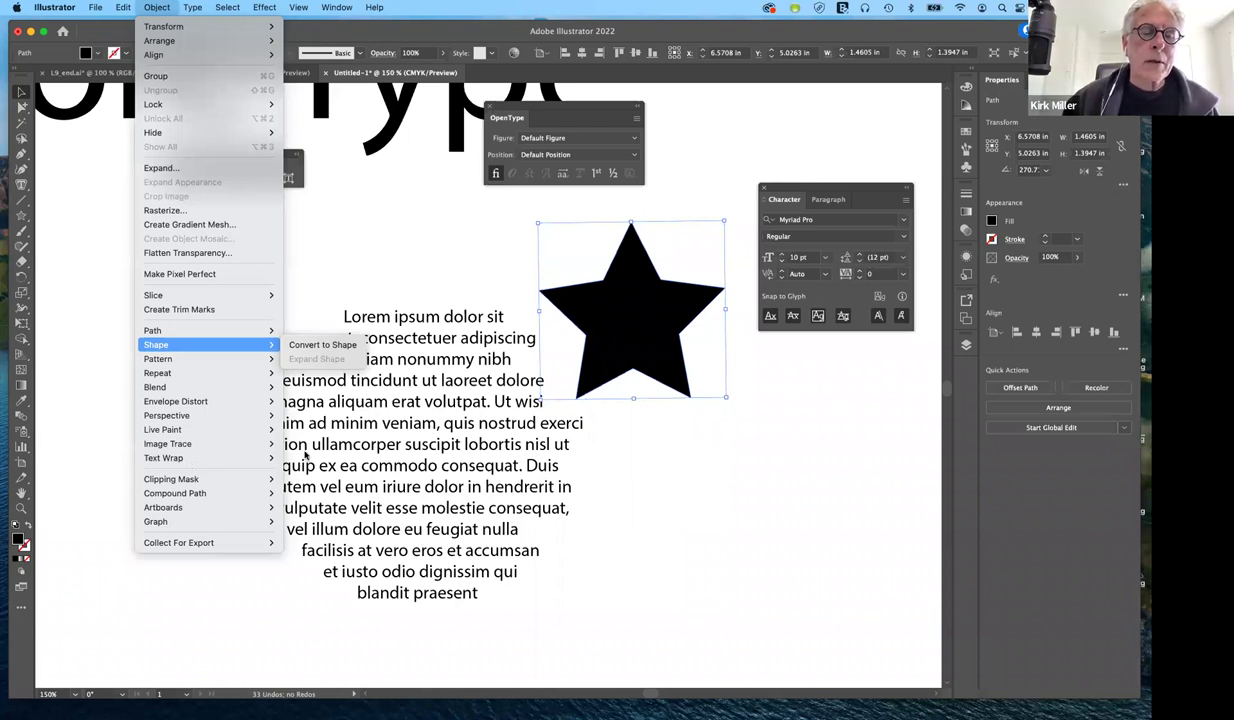
mouse_move(268, 457)
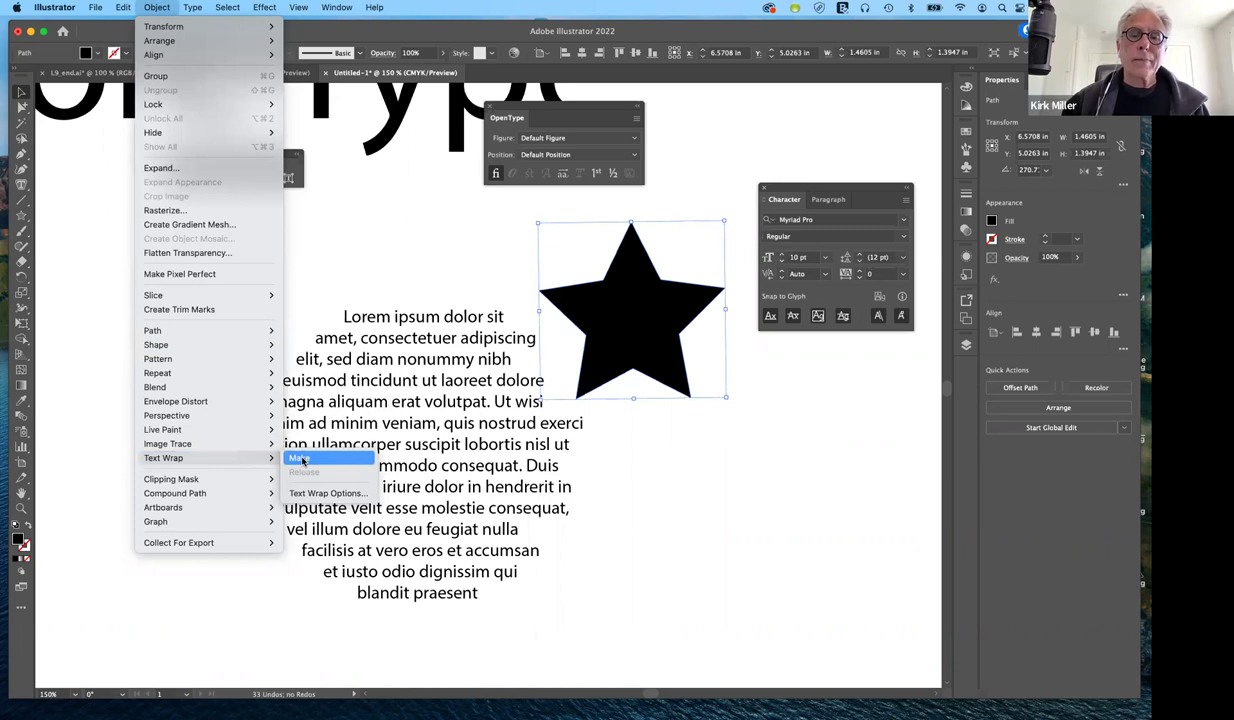
left_click(661, 267)
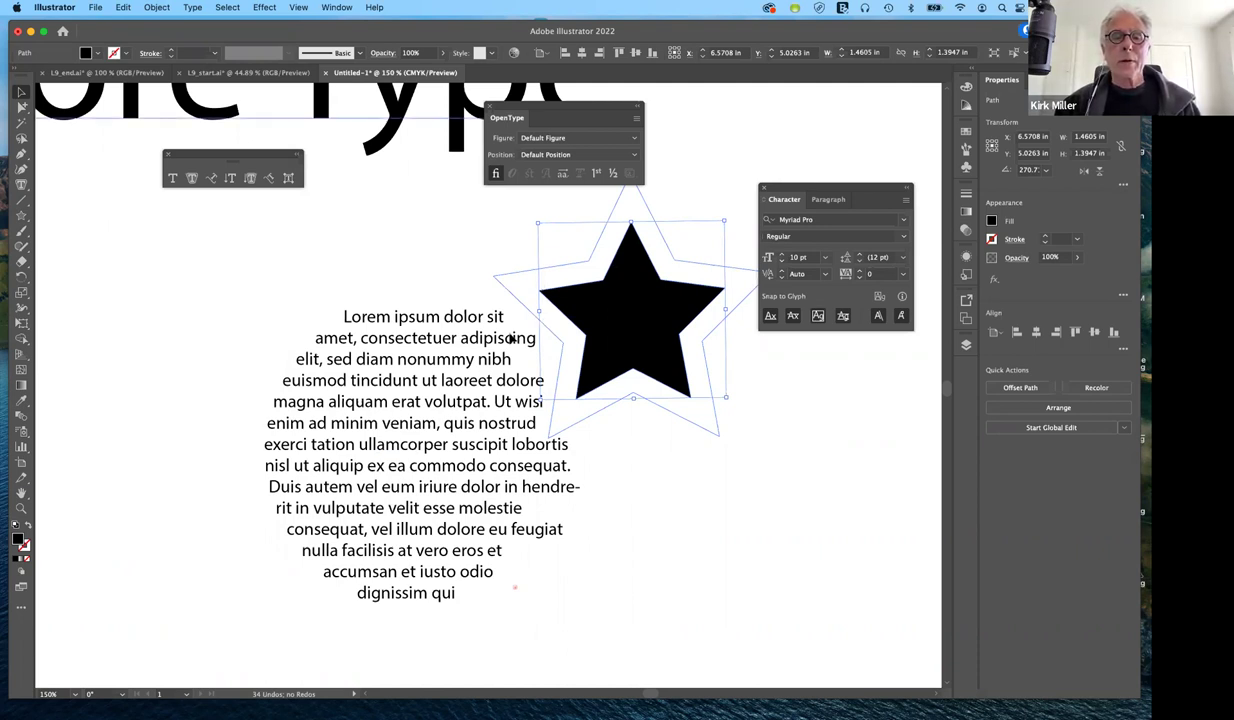
left_click_drag(593, 317, 525, 333)
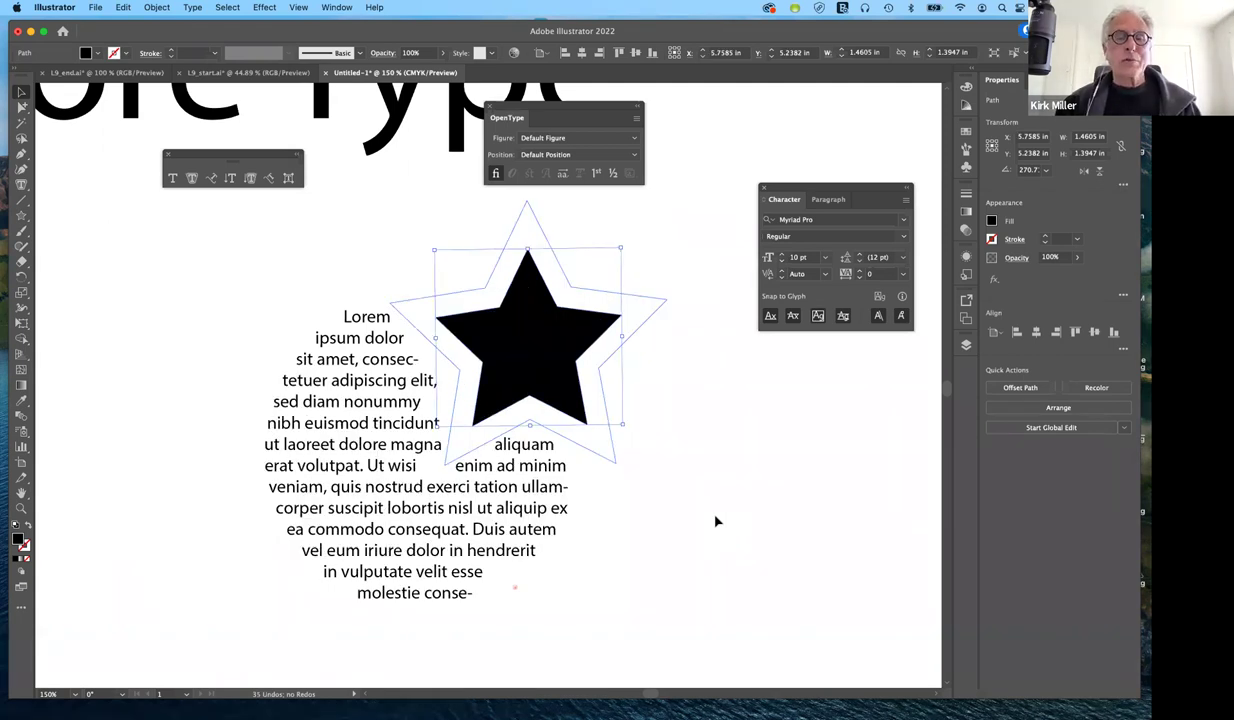